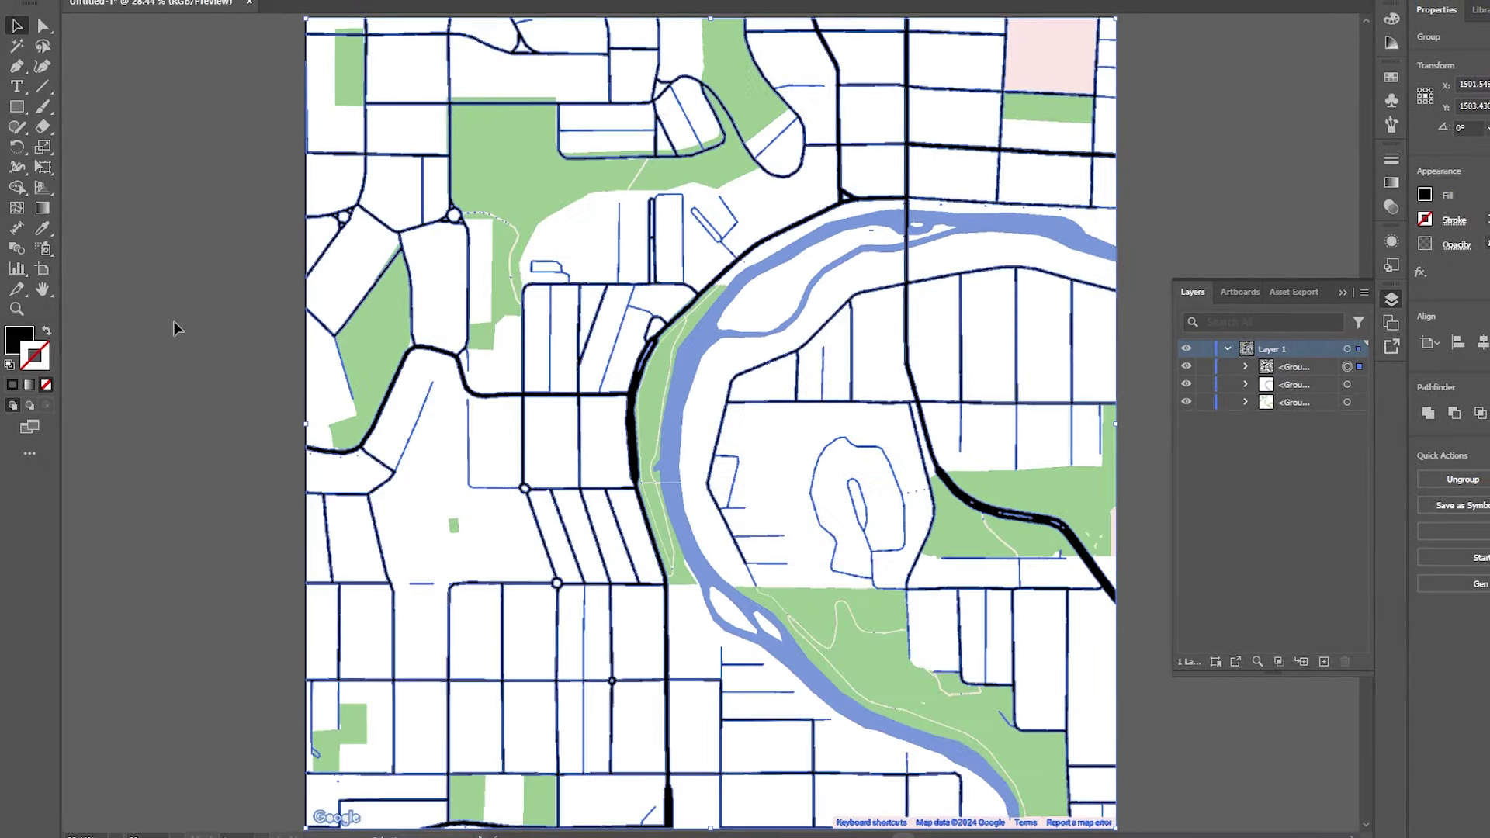
- Recolour the traced map's road strokes in Illustrator to mid grey 595959
{"action": "double_click", "coordinate": [19, 340]}
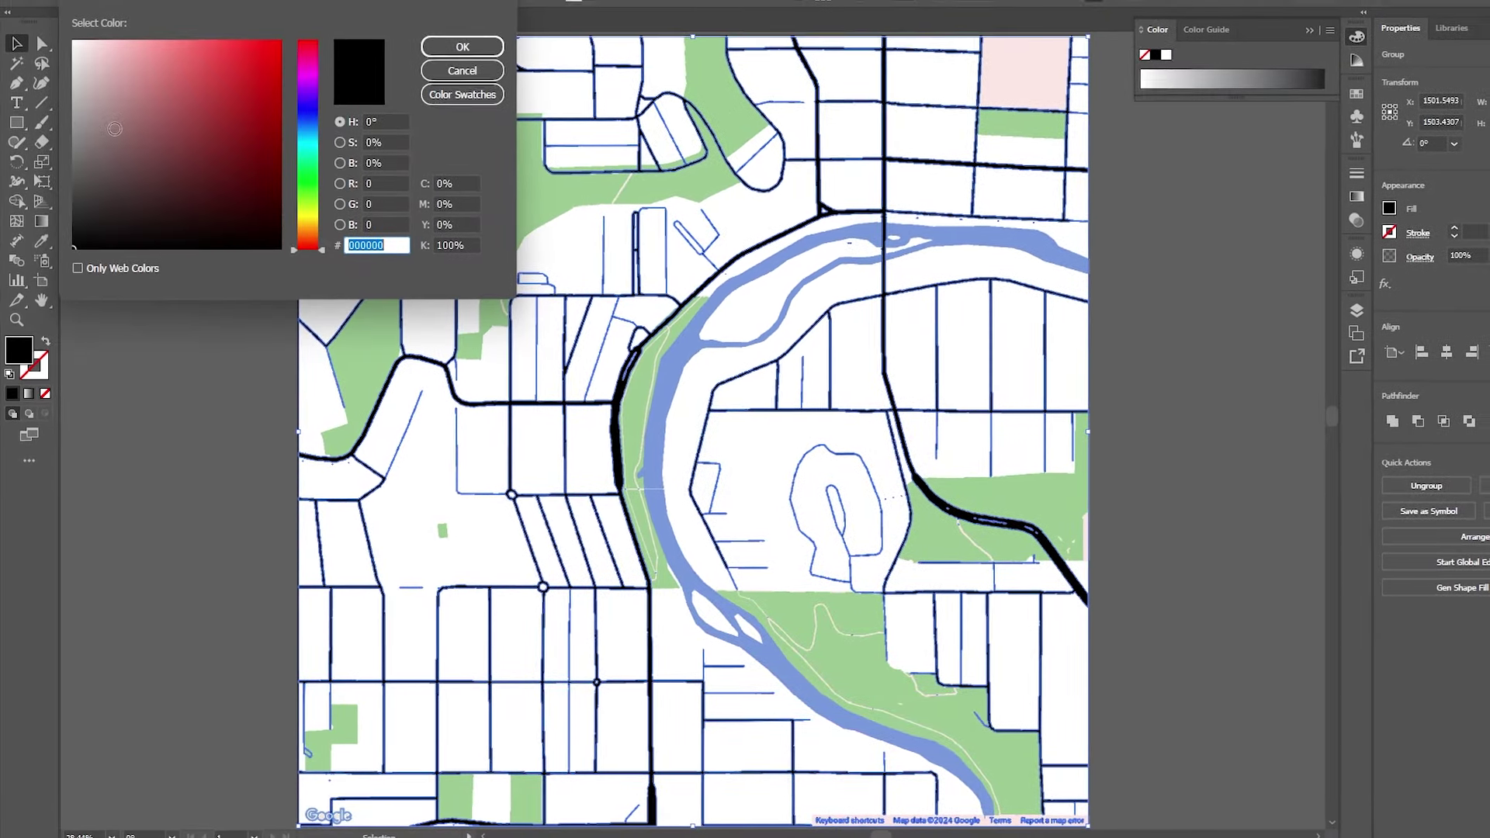
{"action": "mouse_move", "coordinate": [115, 128]}
{"action": "left_mouse_down"}
{"action": "mouse_move", "coordinate": [45, 160]}
{"action": "mouse_move", "coordinate": [71, 192]}
{"action": "left_mouse_up"}
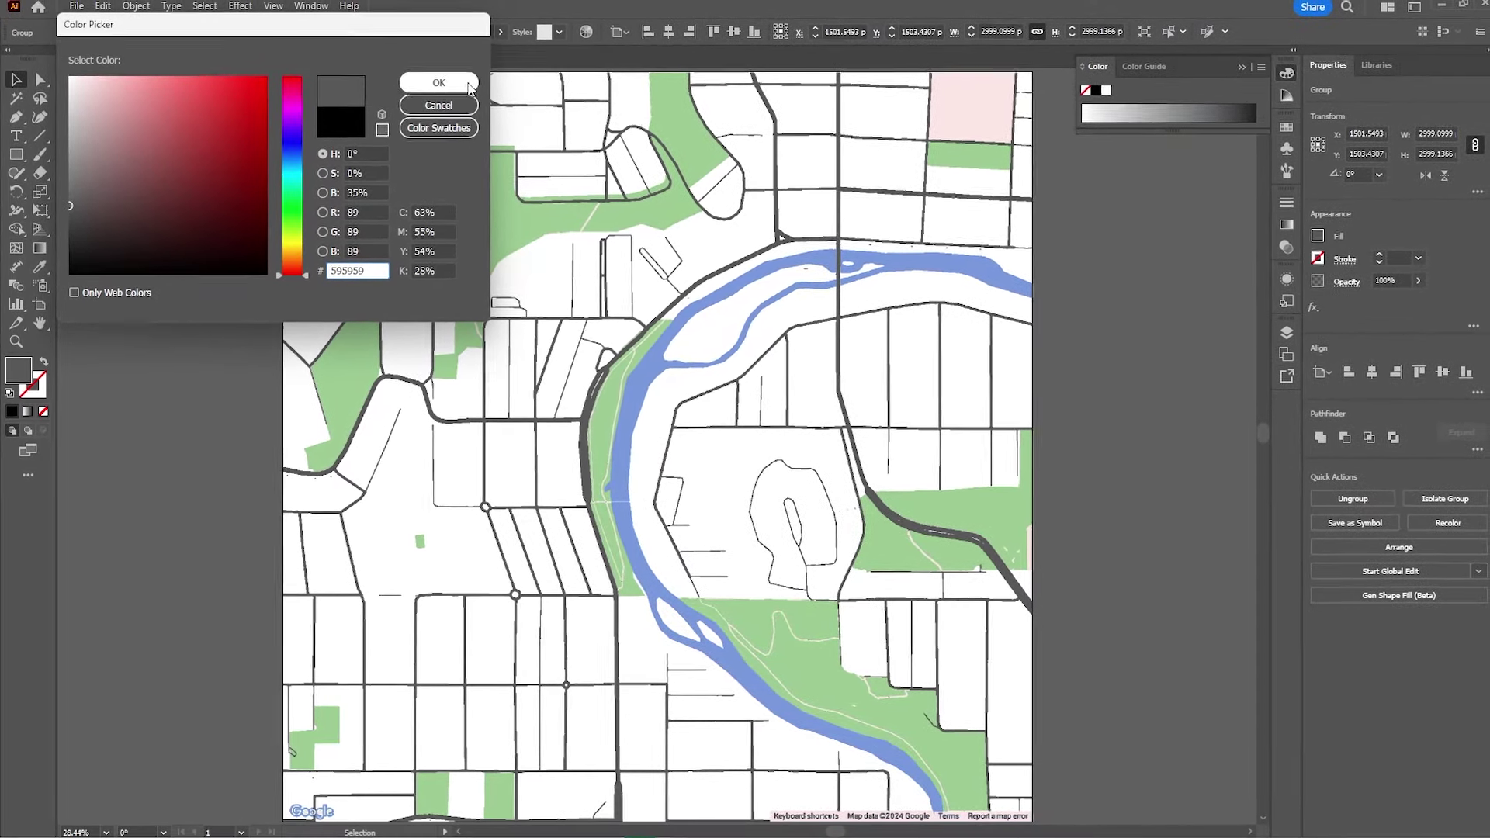
{"action": "left_click", "coordinate": [438, 83]}
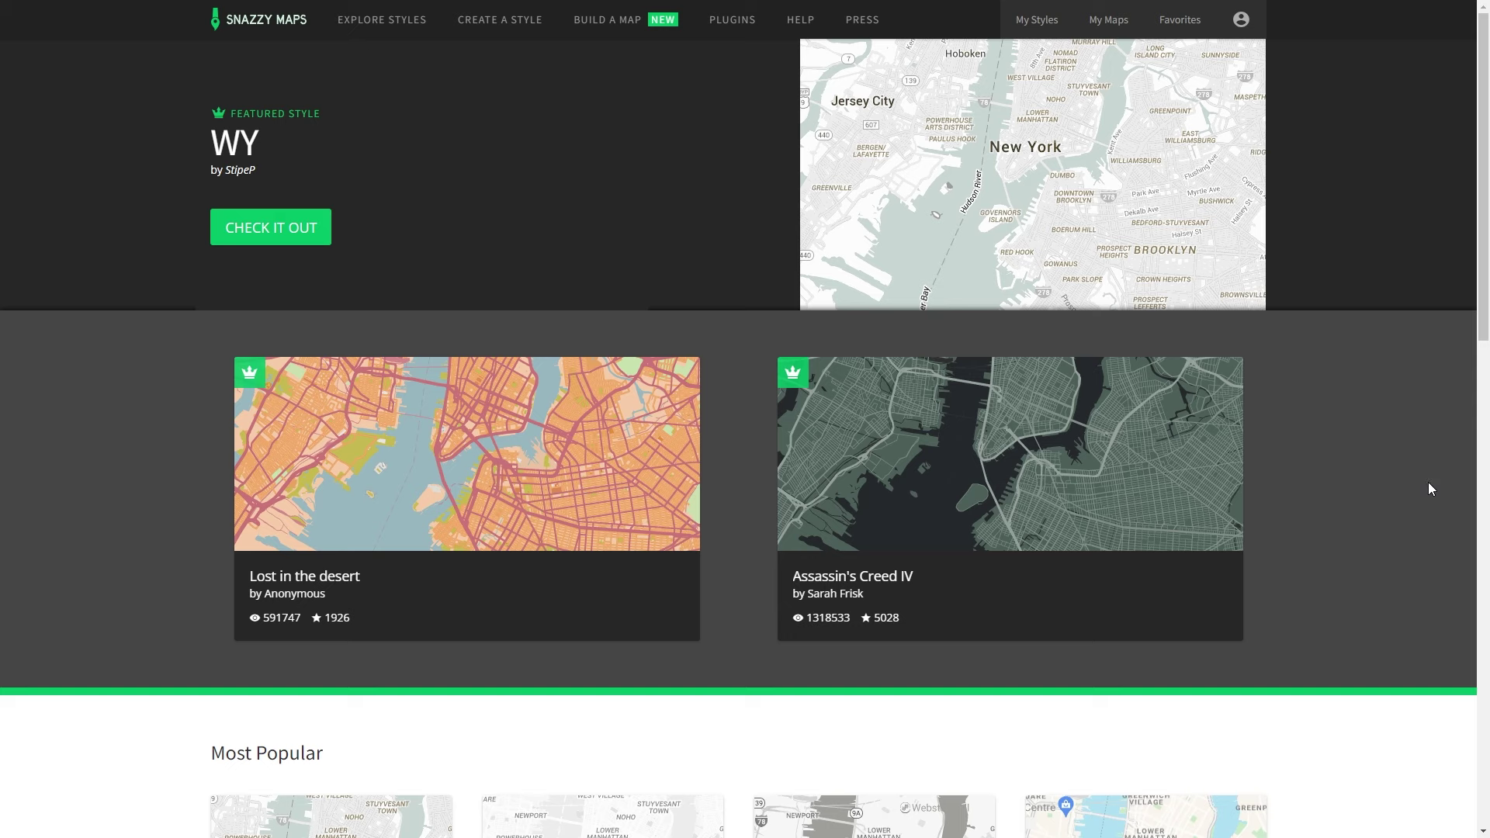
- Scroll through the Snazzy Maps home page, then go to the Create a Style page
{"action": "left_click_drag", "start_coordinate": [1482, 230], "coordinate": [1485, 430]}
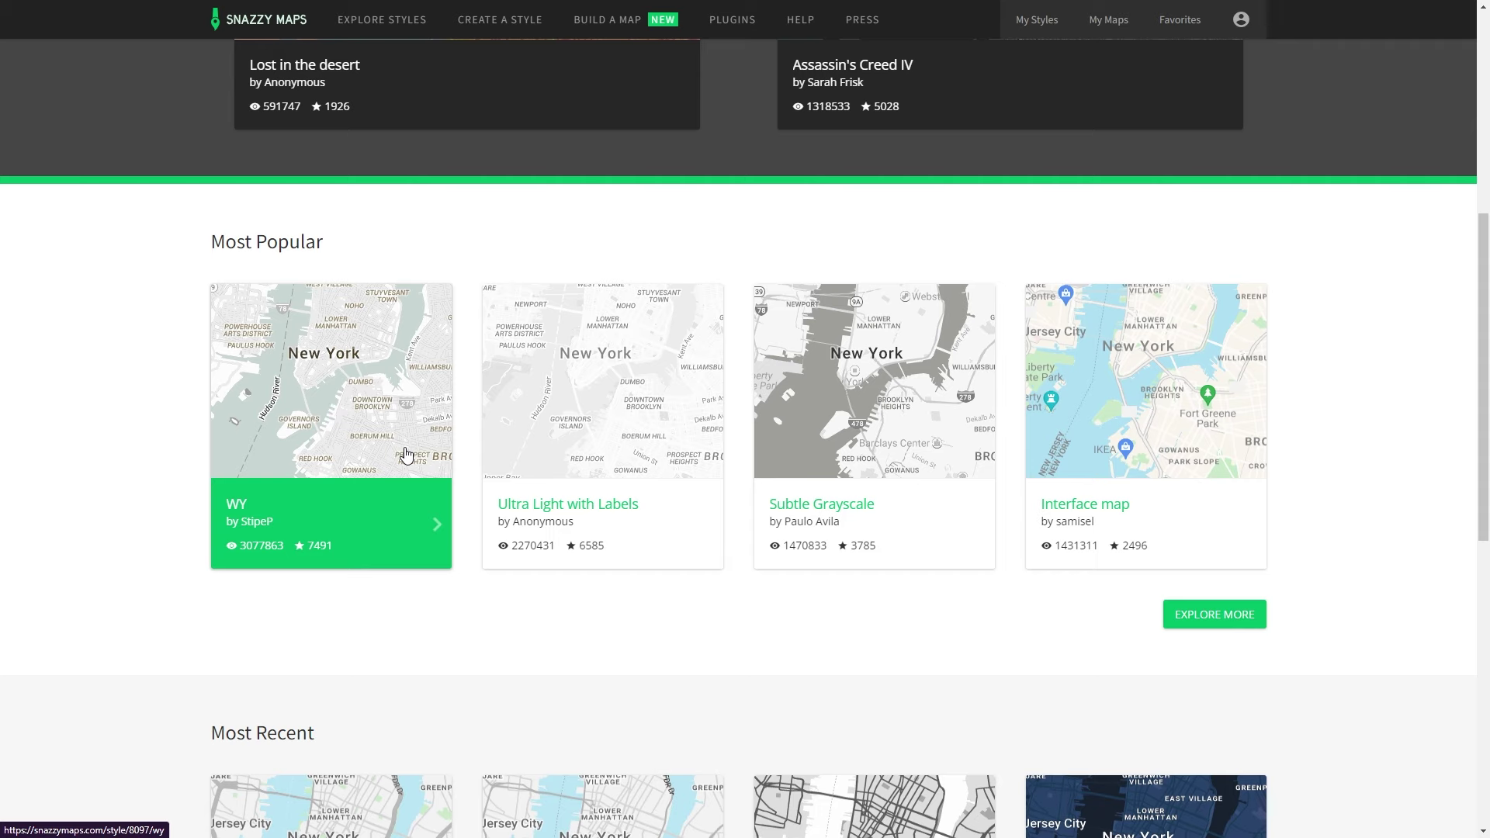
{"action": "left_click_drag", "start_coordinate": [1485, 334], "coordinate": [1432, 110]}
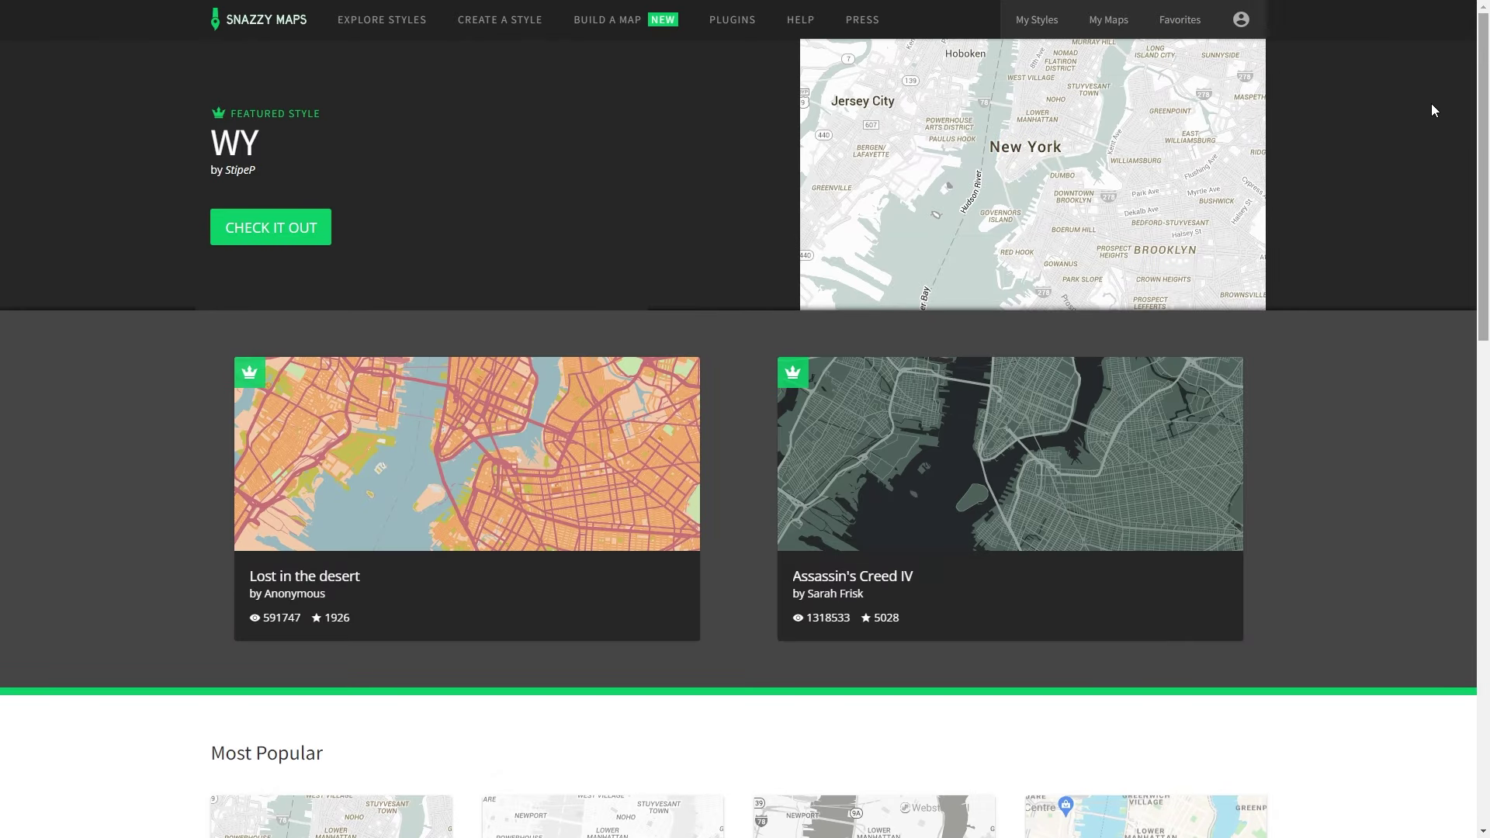
{"action": "left_click", "coordinate": [516, 23]}
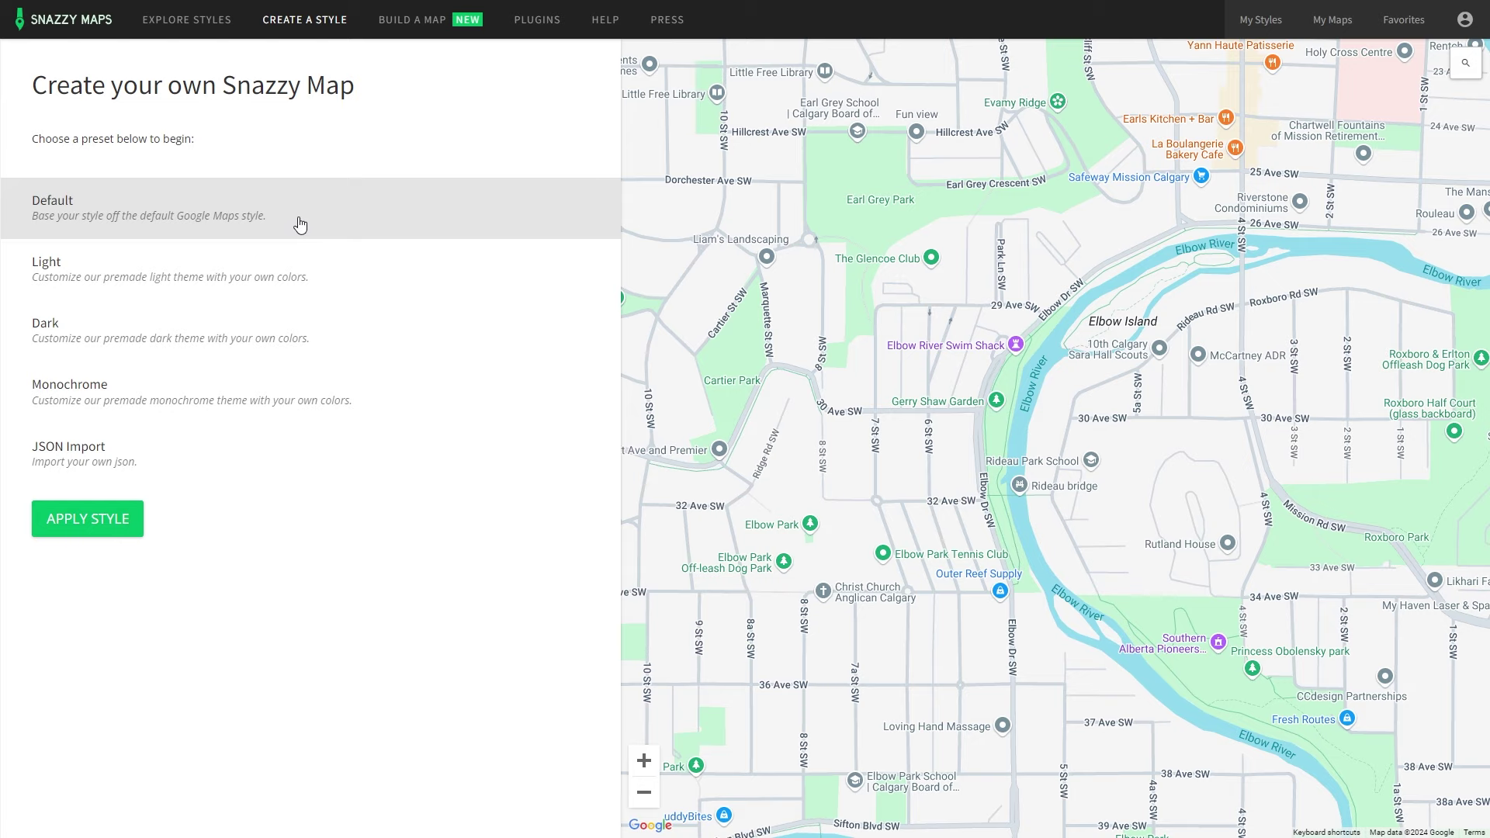
- Preview the Light, Dark and Monochrome presets, then apply the Default preset
{"action": "left_click", "coordinate": [322, 278]}
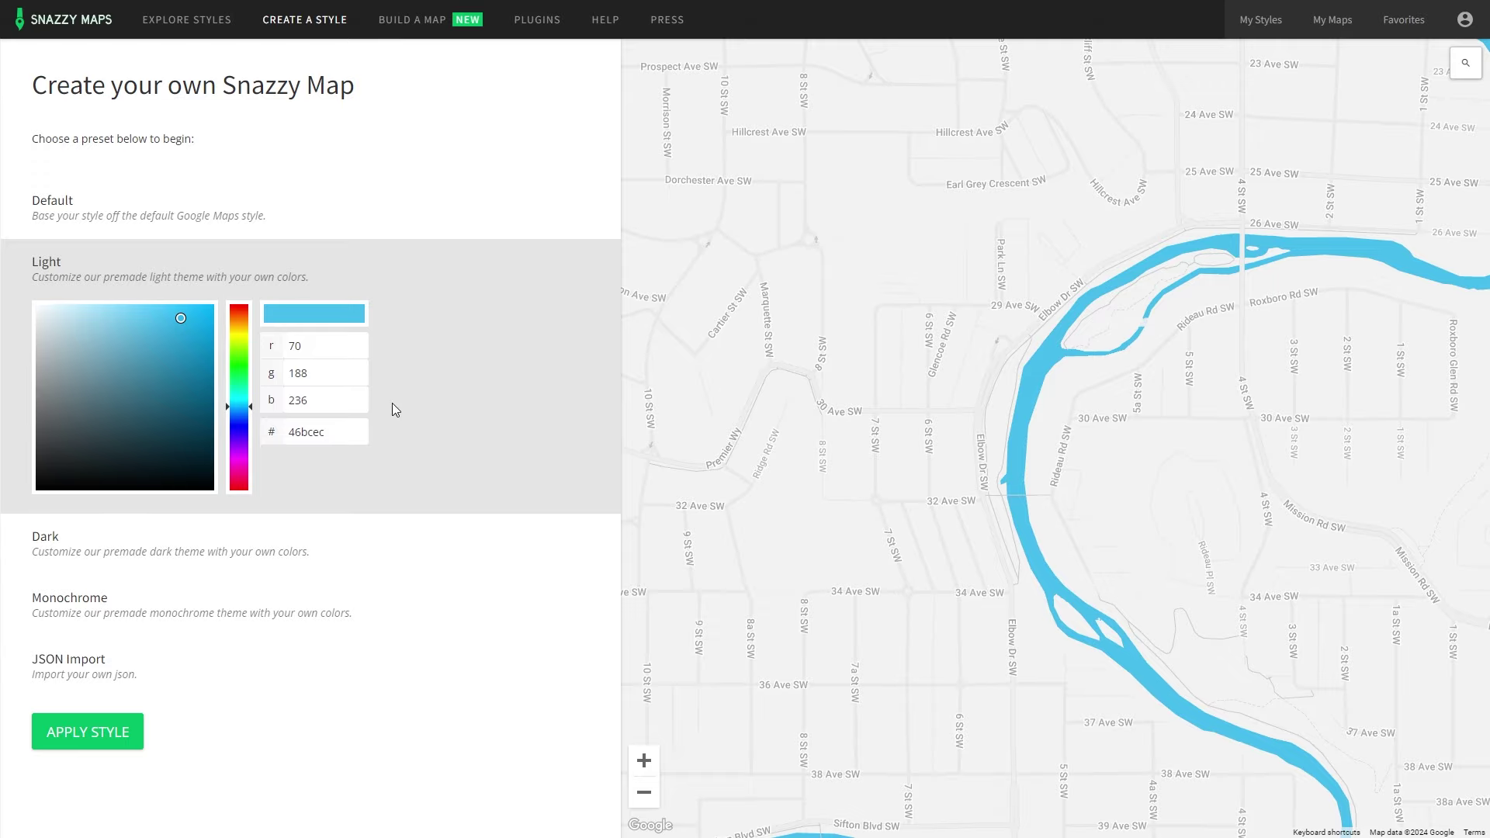
{"action": "left_click", "coordinate": [345, 545]}
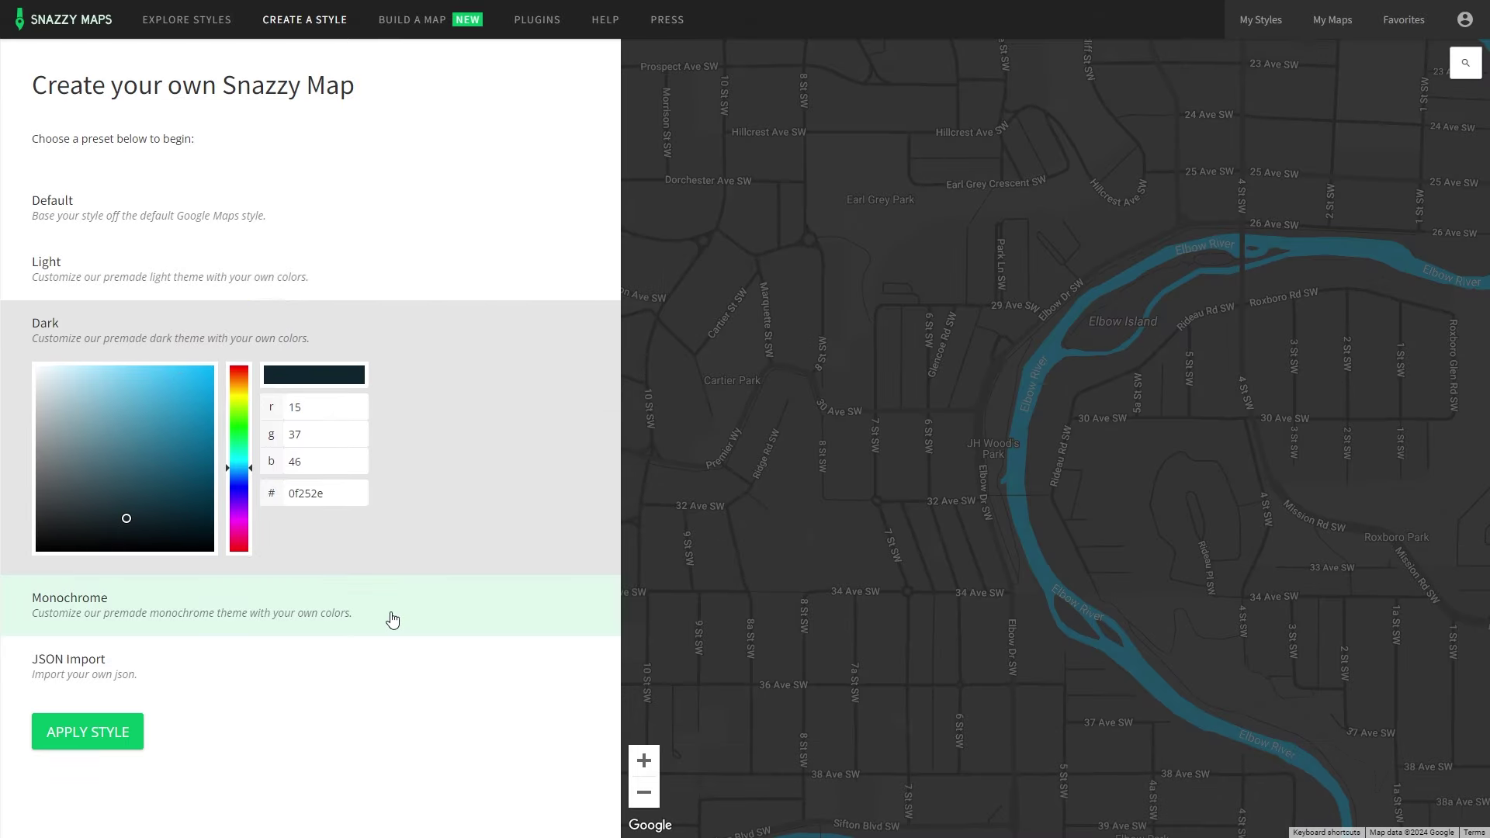
{"action": "left_click", "coordinate": [390, 613]}
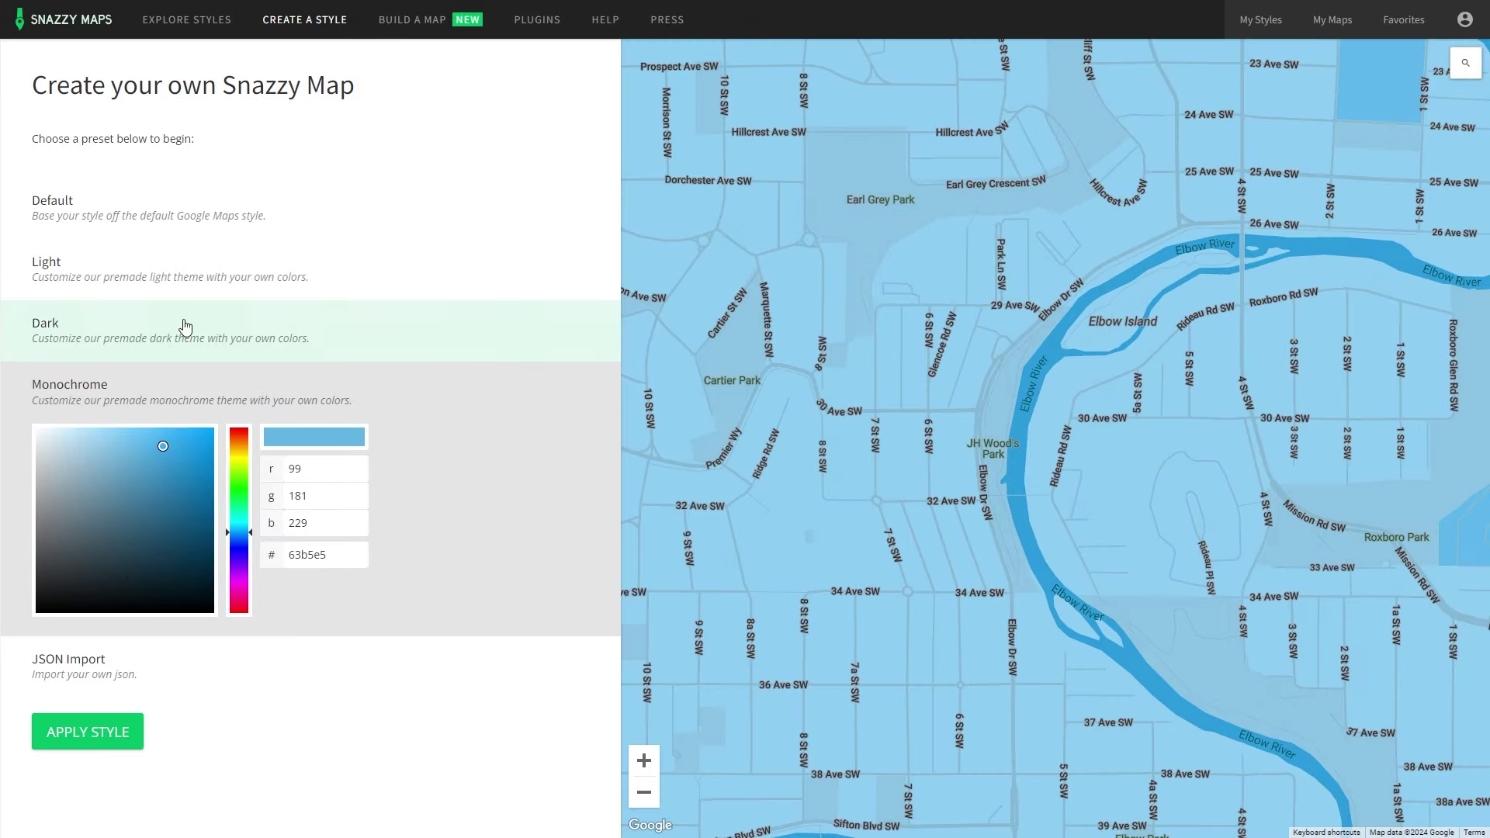
{"action": "left_click", "coordinate": [33, 213]}
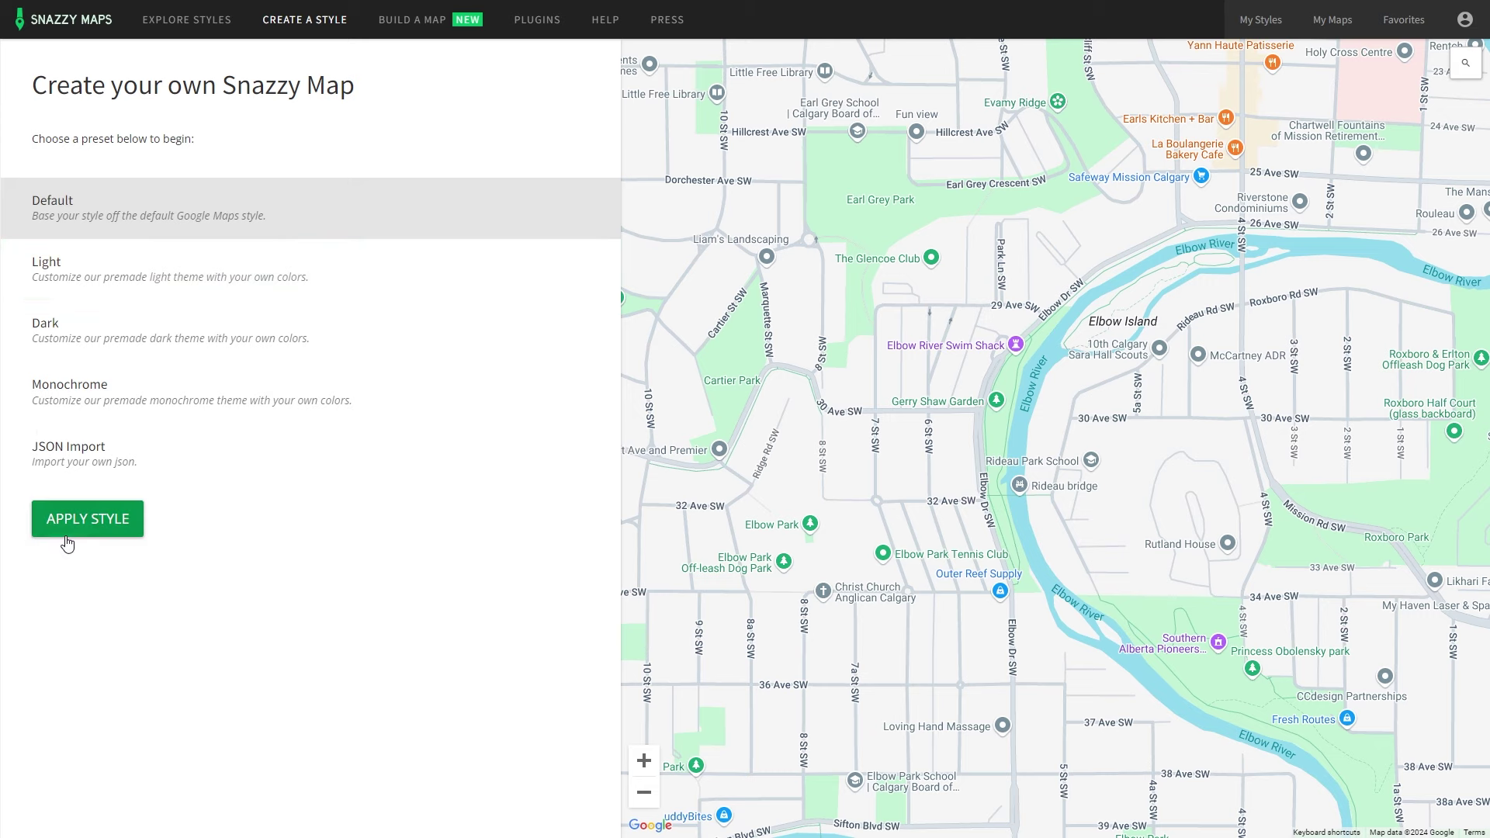
{"action": "left_click", "coordinate": [89, 530]}
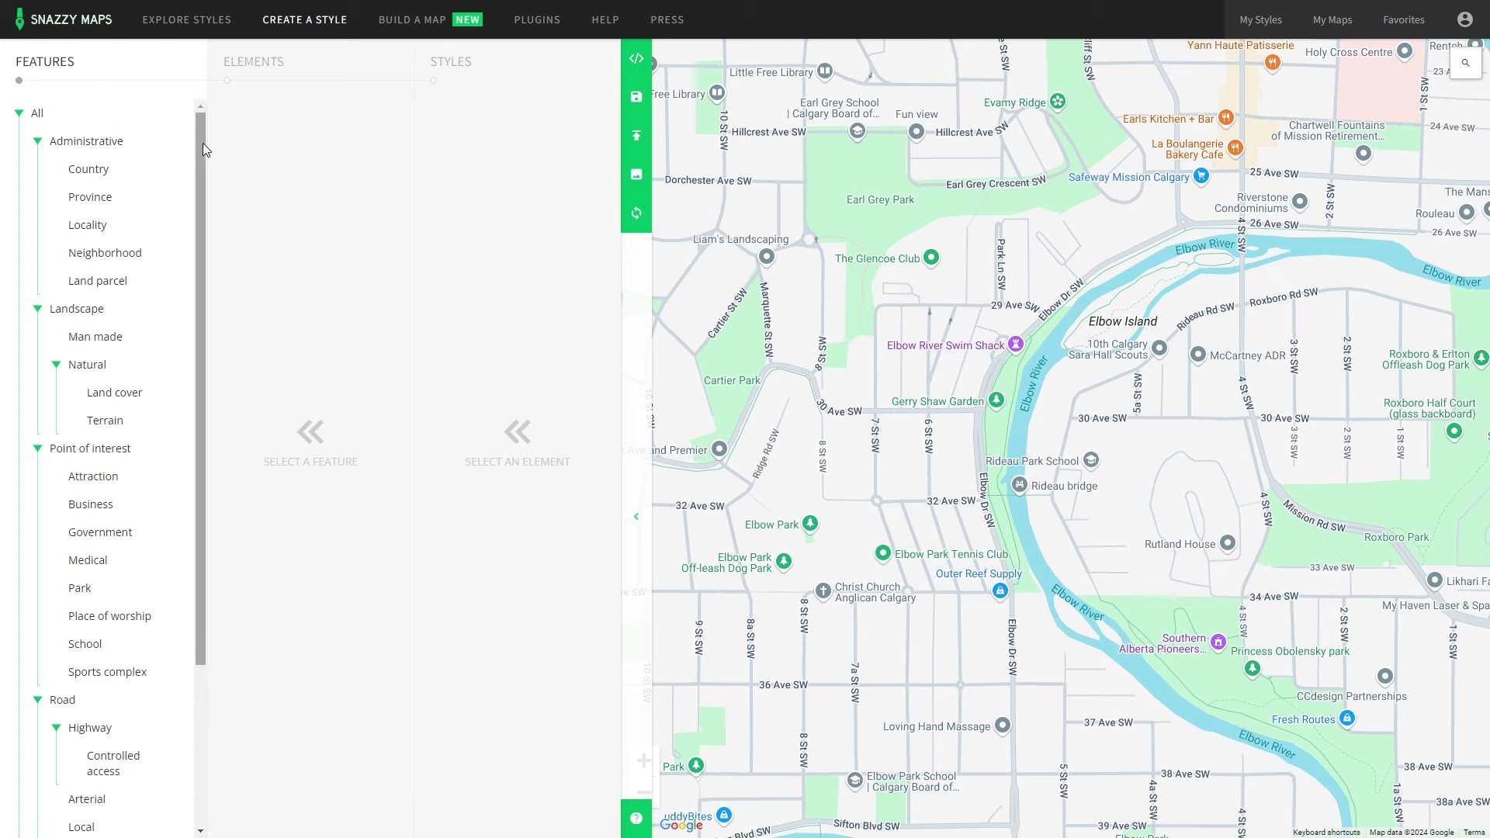
- Turn off visibility of the Point of interest labels
{"action": "mouse_move", "coordinate": [206, 149]}
{"action": "left_mouse_down"}
{"action": "mouse_move", "coordinate": [208, 335]}
{"action": "mouse_move", "coordinate": [208, 173]}
{"action": "left_mouse_up"}
{"action": "left_click", "coordinate": [165, 419]}
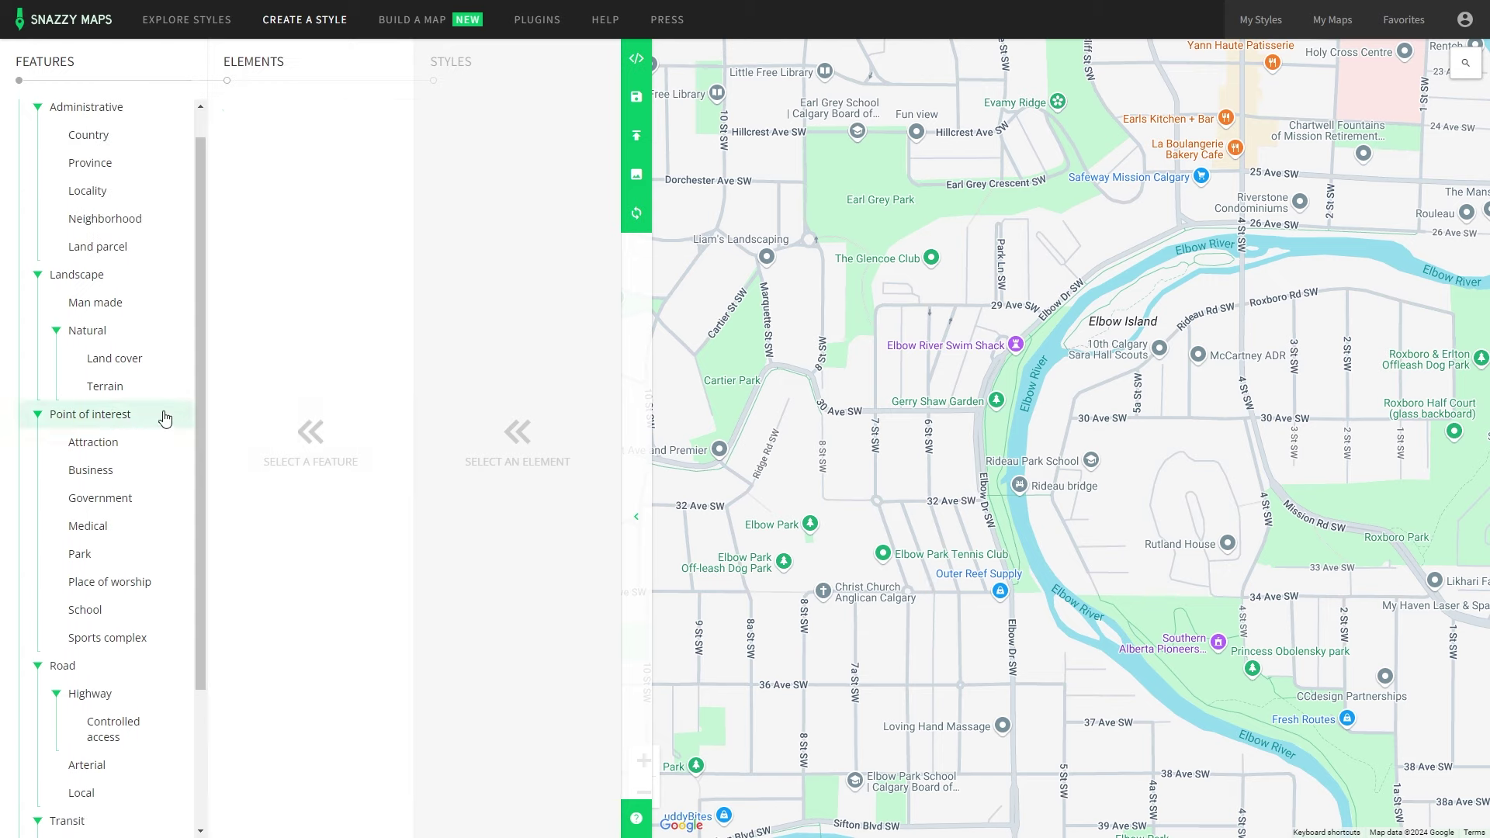
{"action": "left_click", "coordinate": [310, 225]}
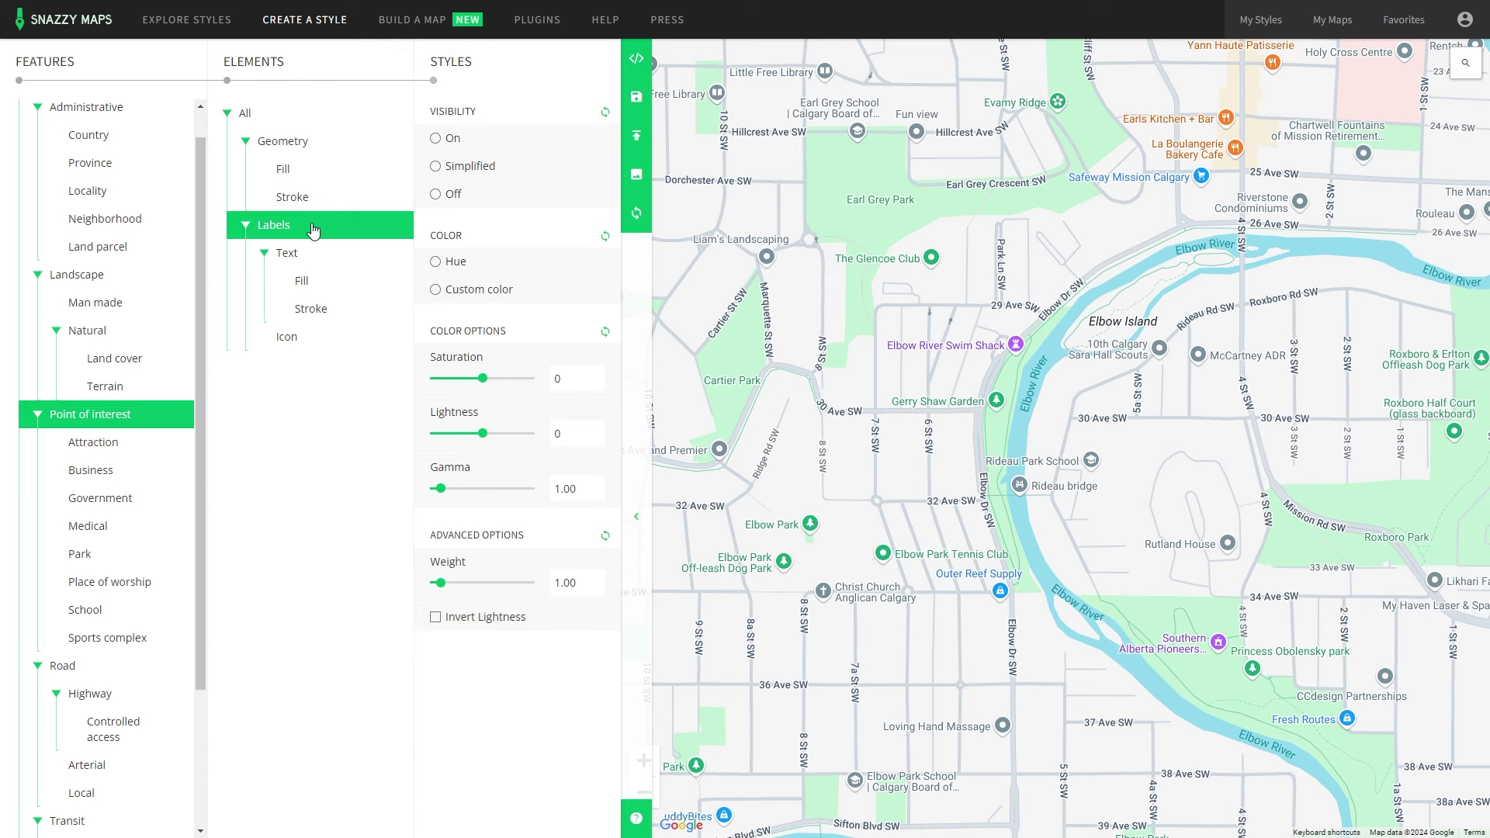
{"action": "left_click", "coordinate": [463, 203]}
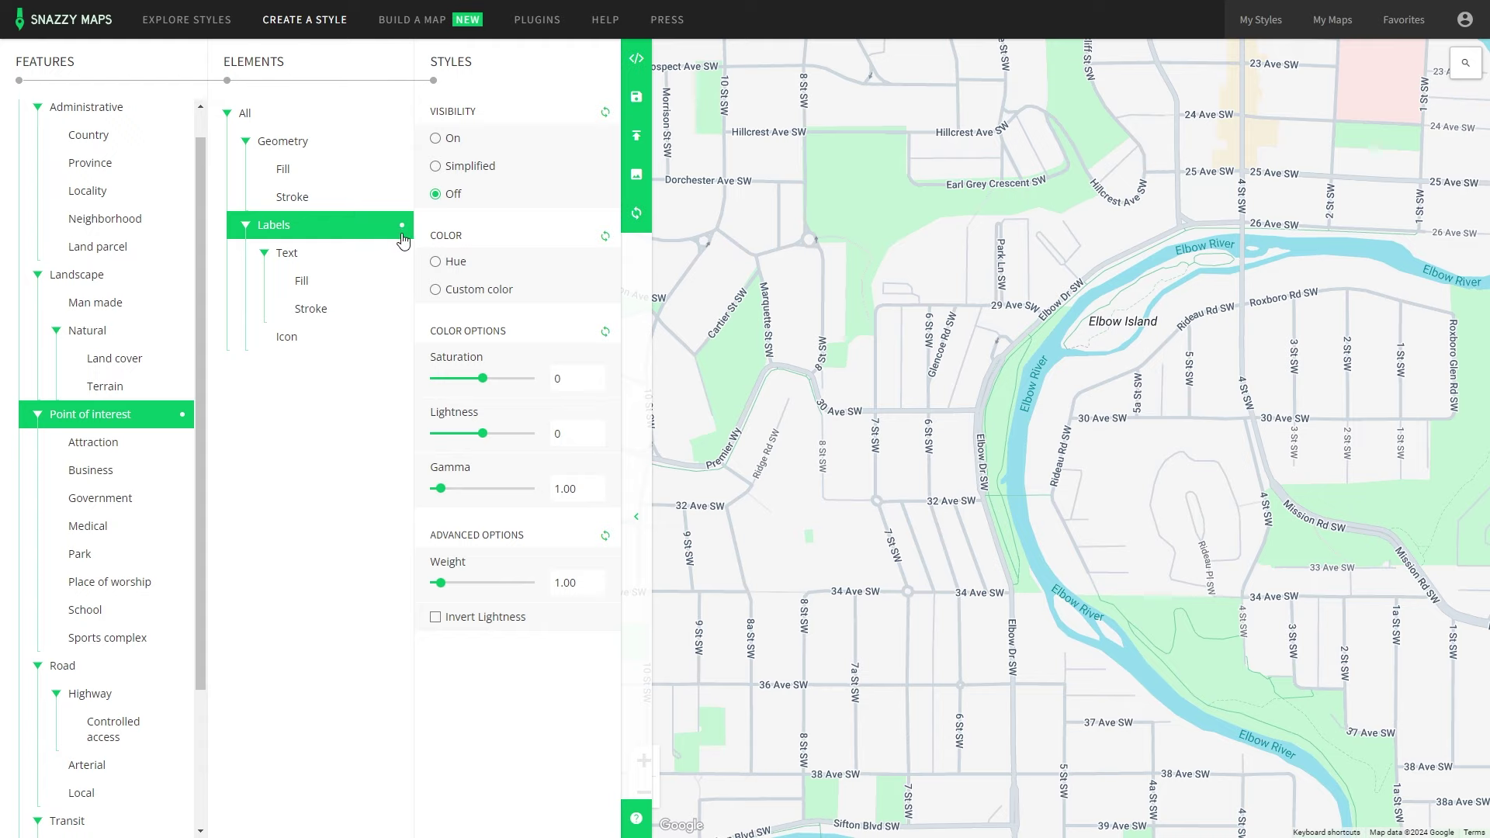
{"action": "left_click", "coordinate": [604, 116]}
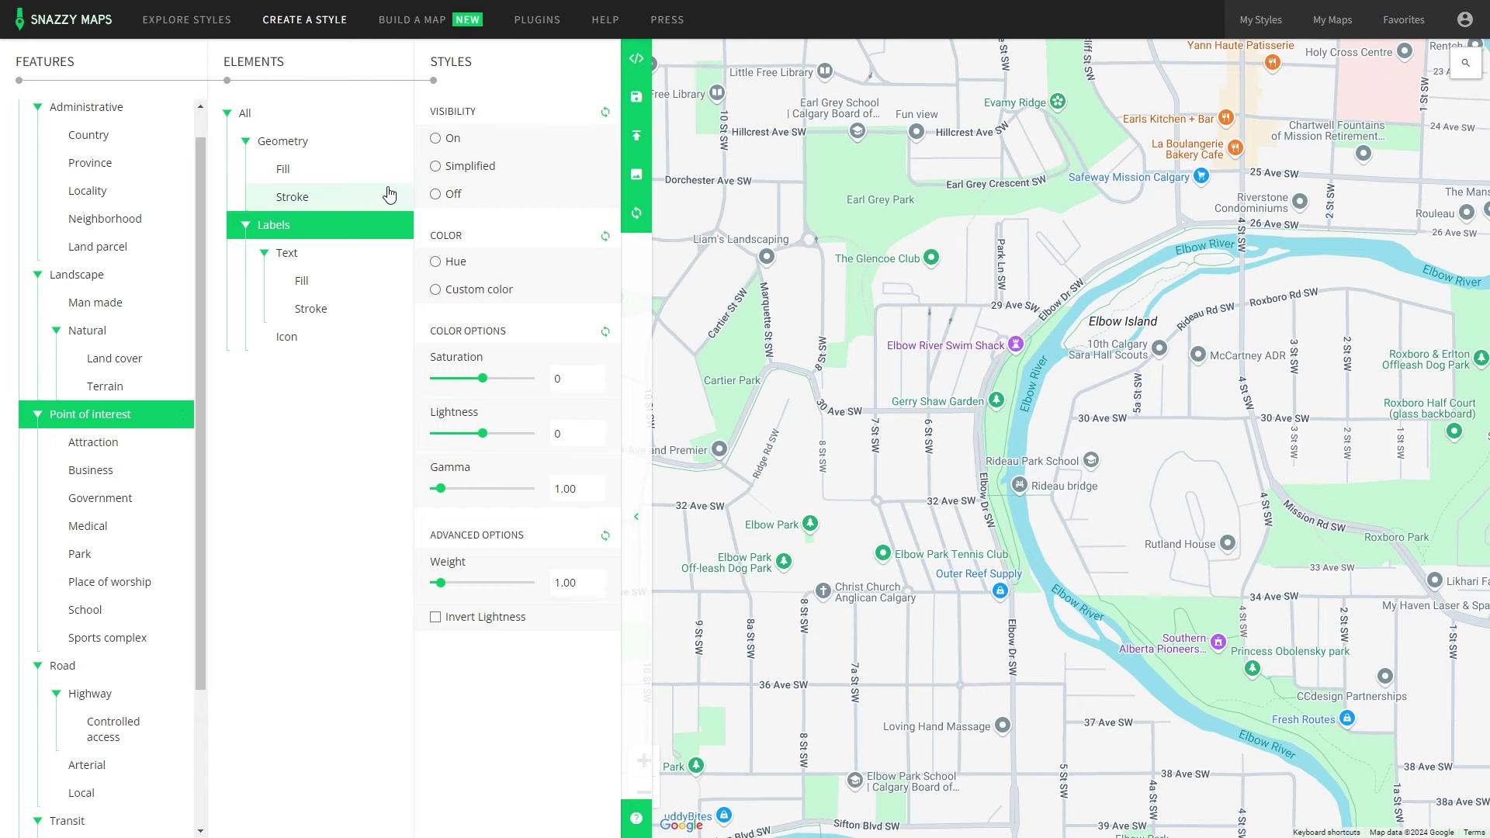
{"action": "left_click", "coordinate": [452, 199]}
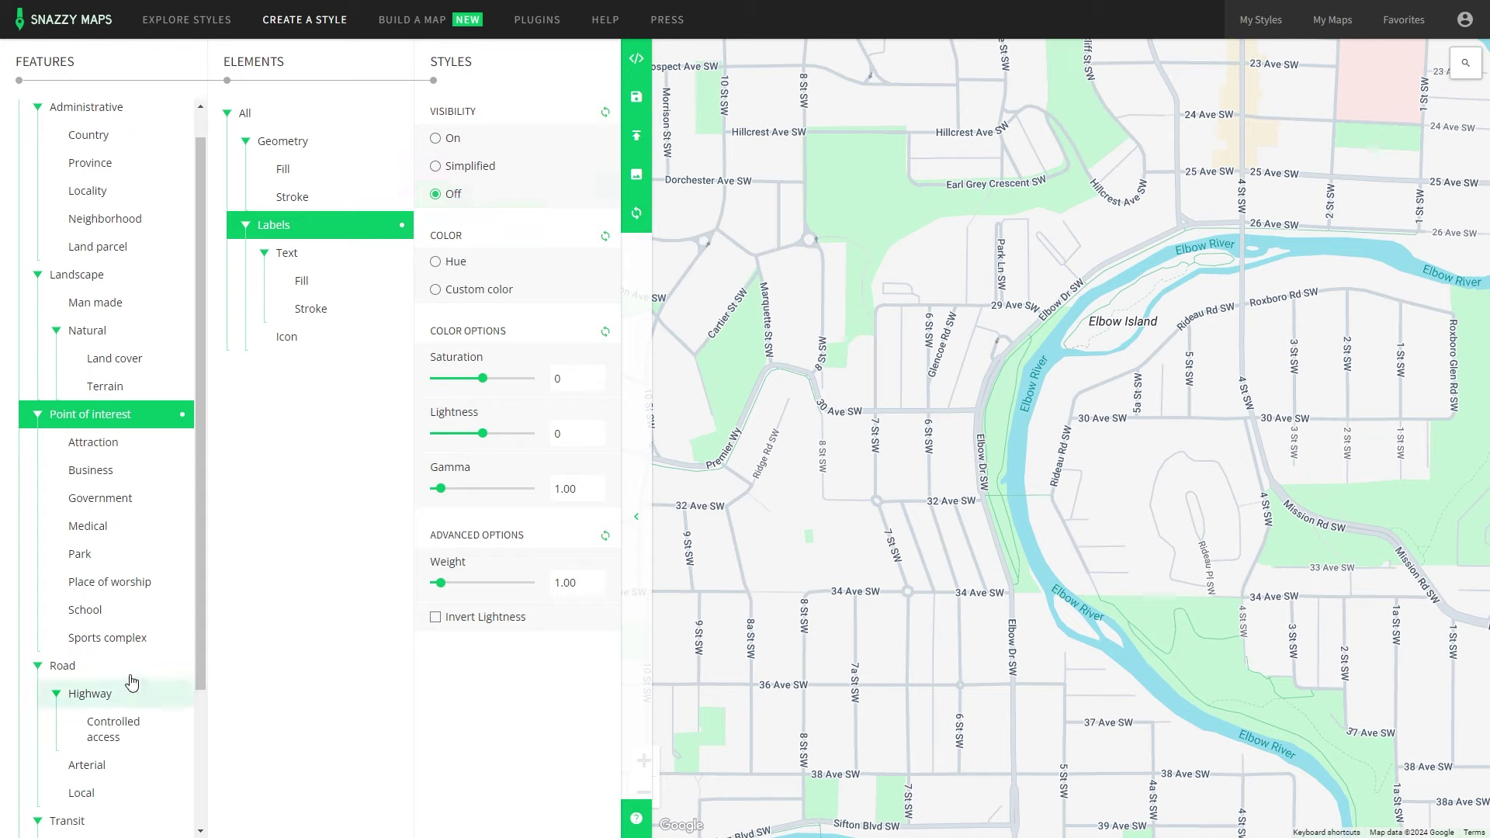
- Select the Road labels, then hide the Natural feature text labels
{"action": "left_click", "coordinate": [87, 673]}
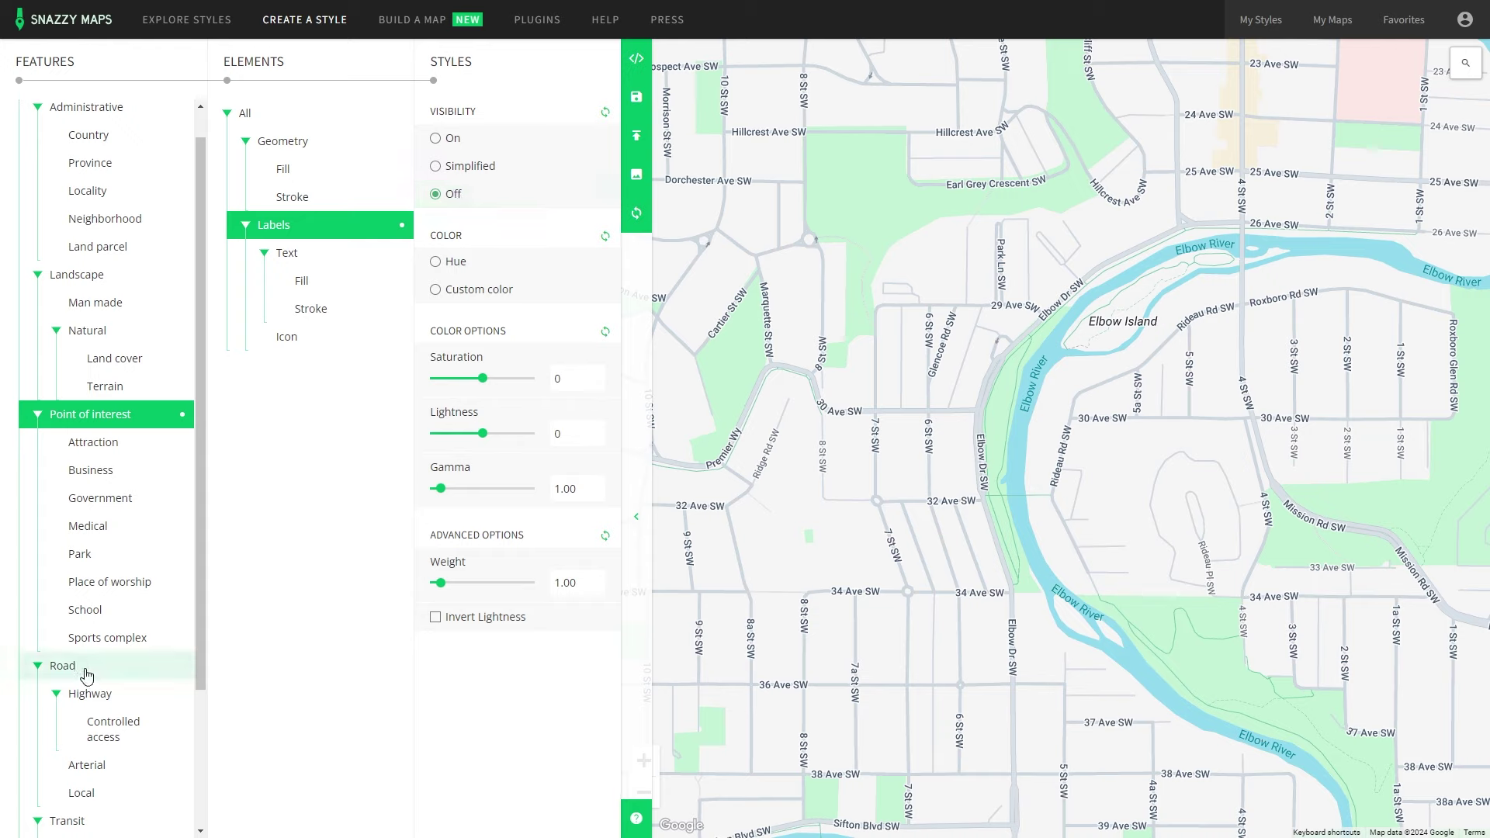
{"action": "left_click", "coordinate": [303, 233]}
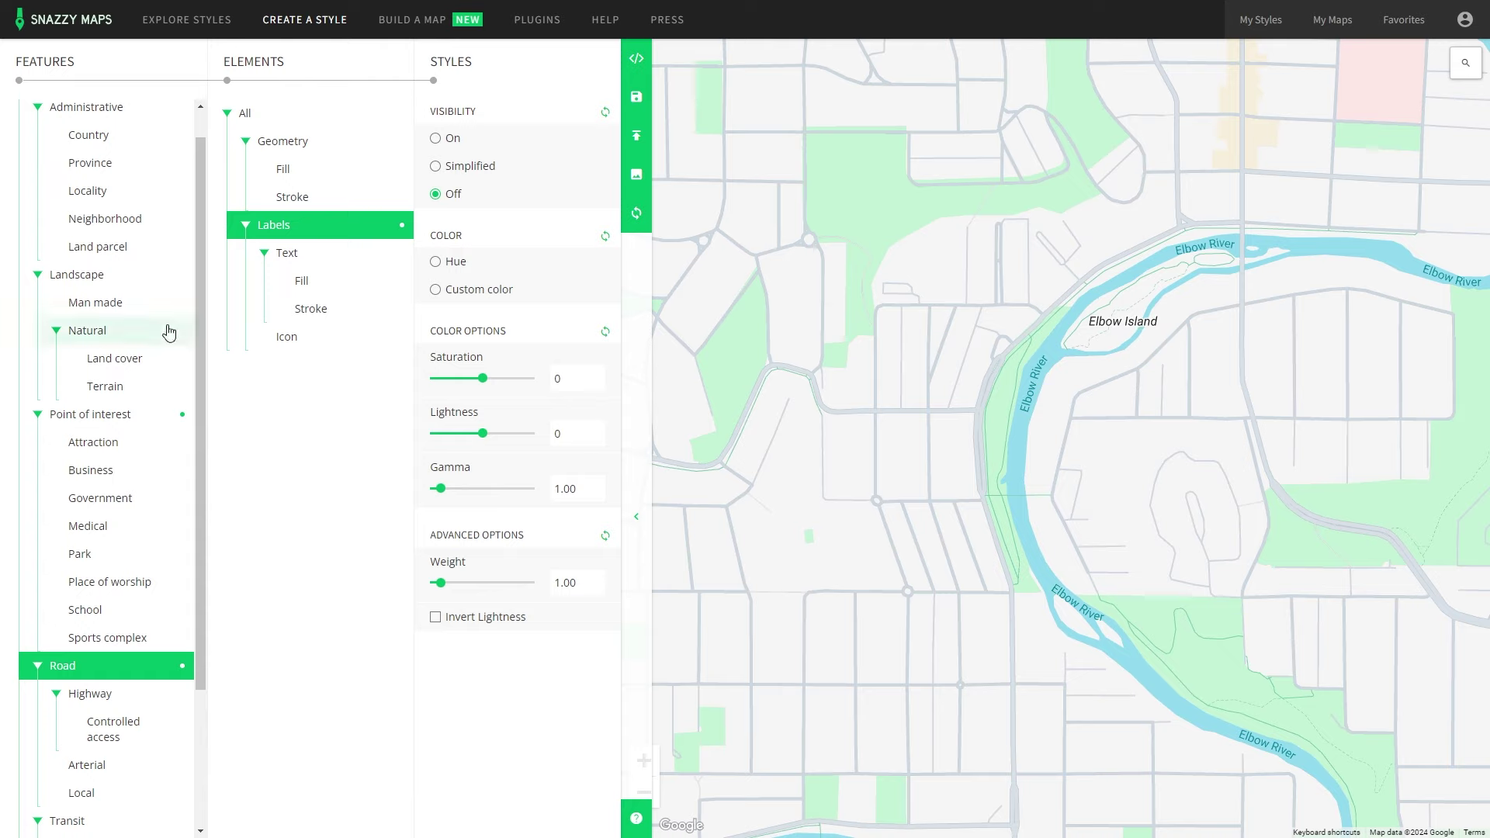
{"action": "left_click", "coordinate": [87, 330]}
{"action": "left_click", "coordinate": [287, 253]}
{"action": "left_click", "coordinate": [478, 194]}
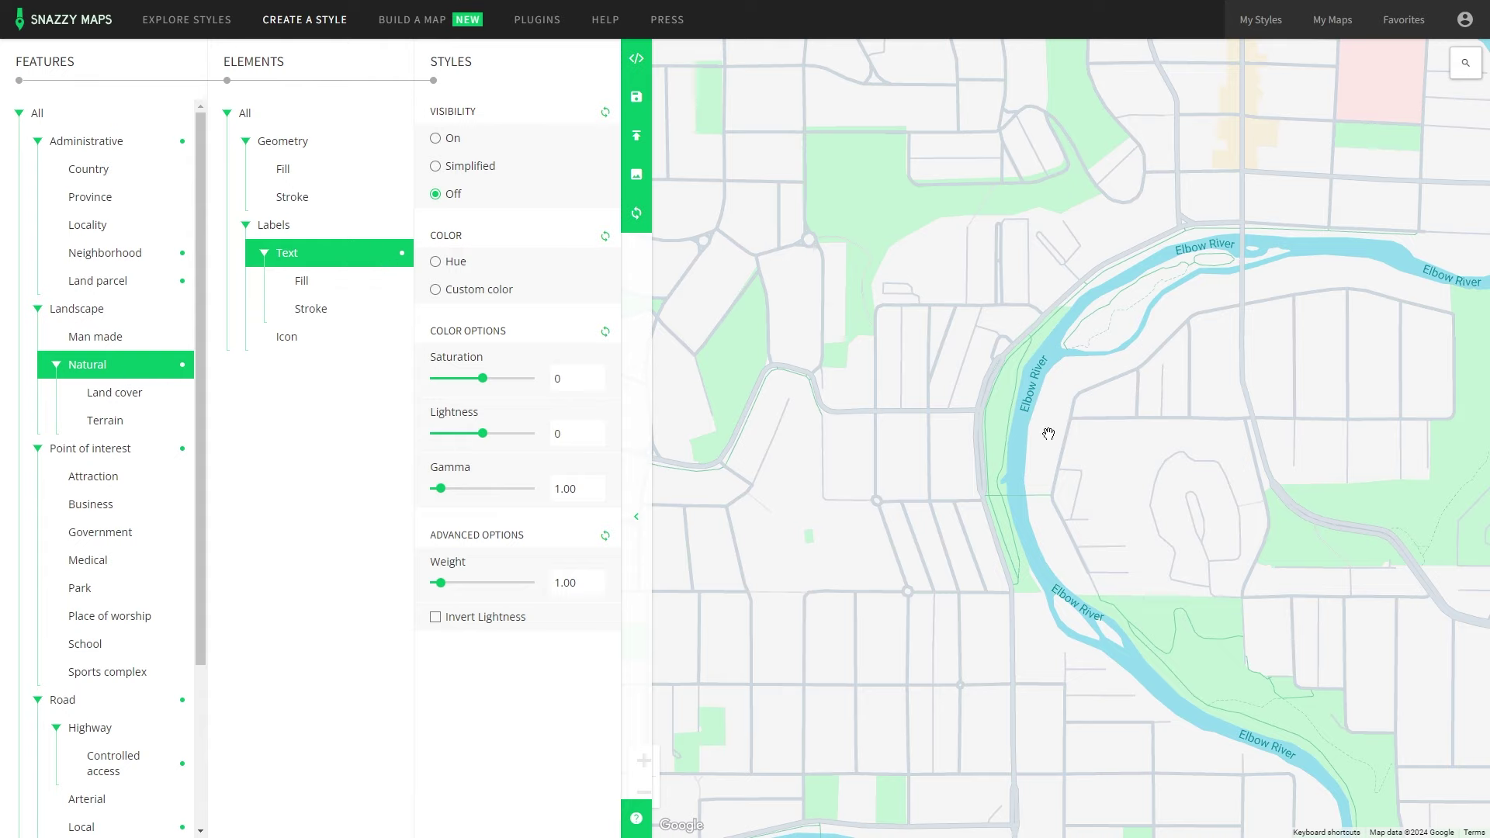
- Hide the Water labels so river names disappear
{"action": "scroll", "coordinate": [160, 548], "scroll_direction": "down", "scroll_amount": 3}
{"action": "left_click", "coordinate": [64, 808]}
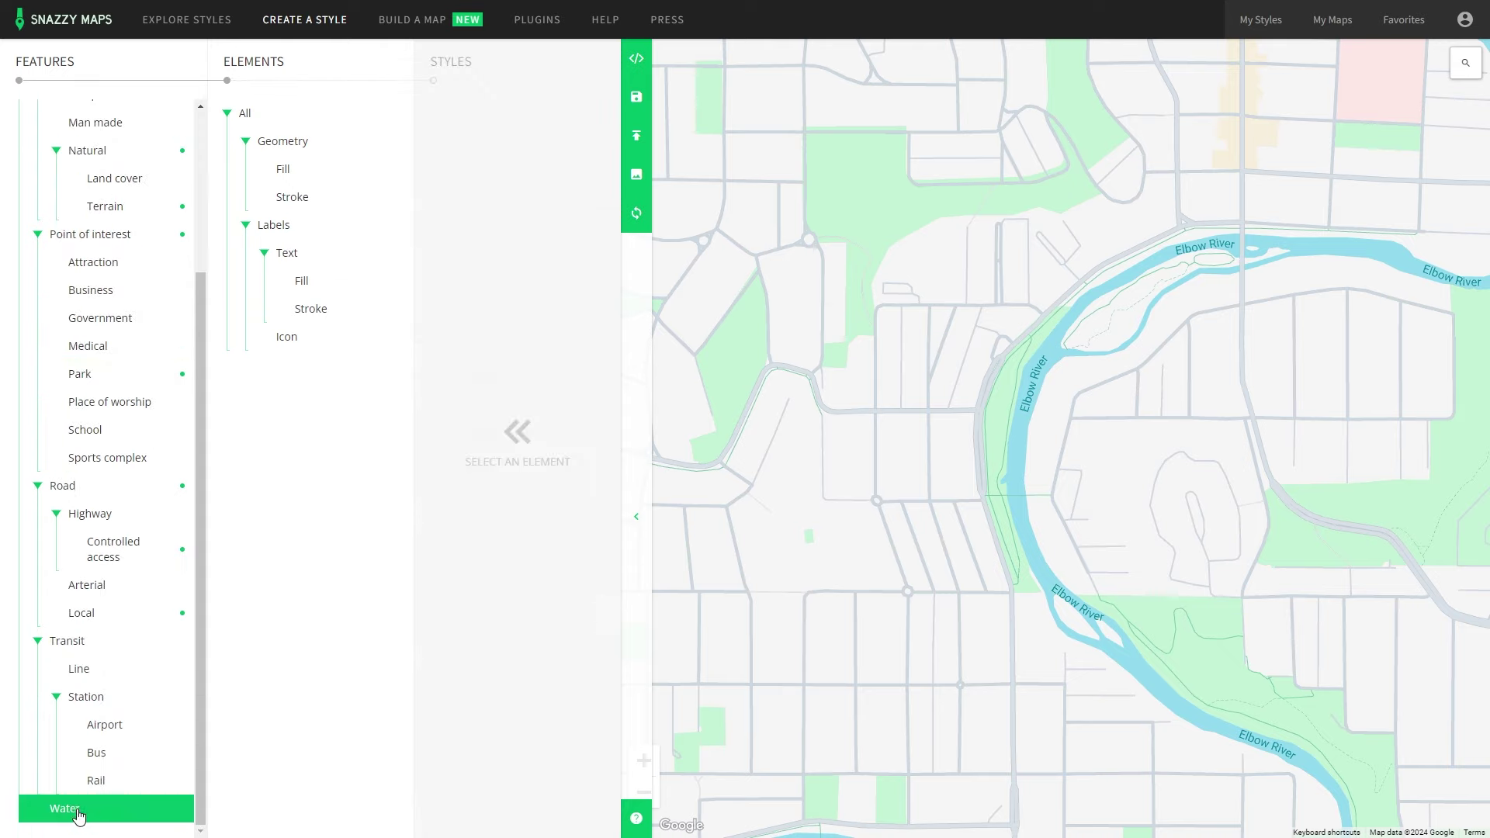
{"action": "left_click", "coordinate": [309, 225]}
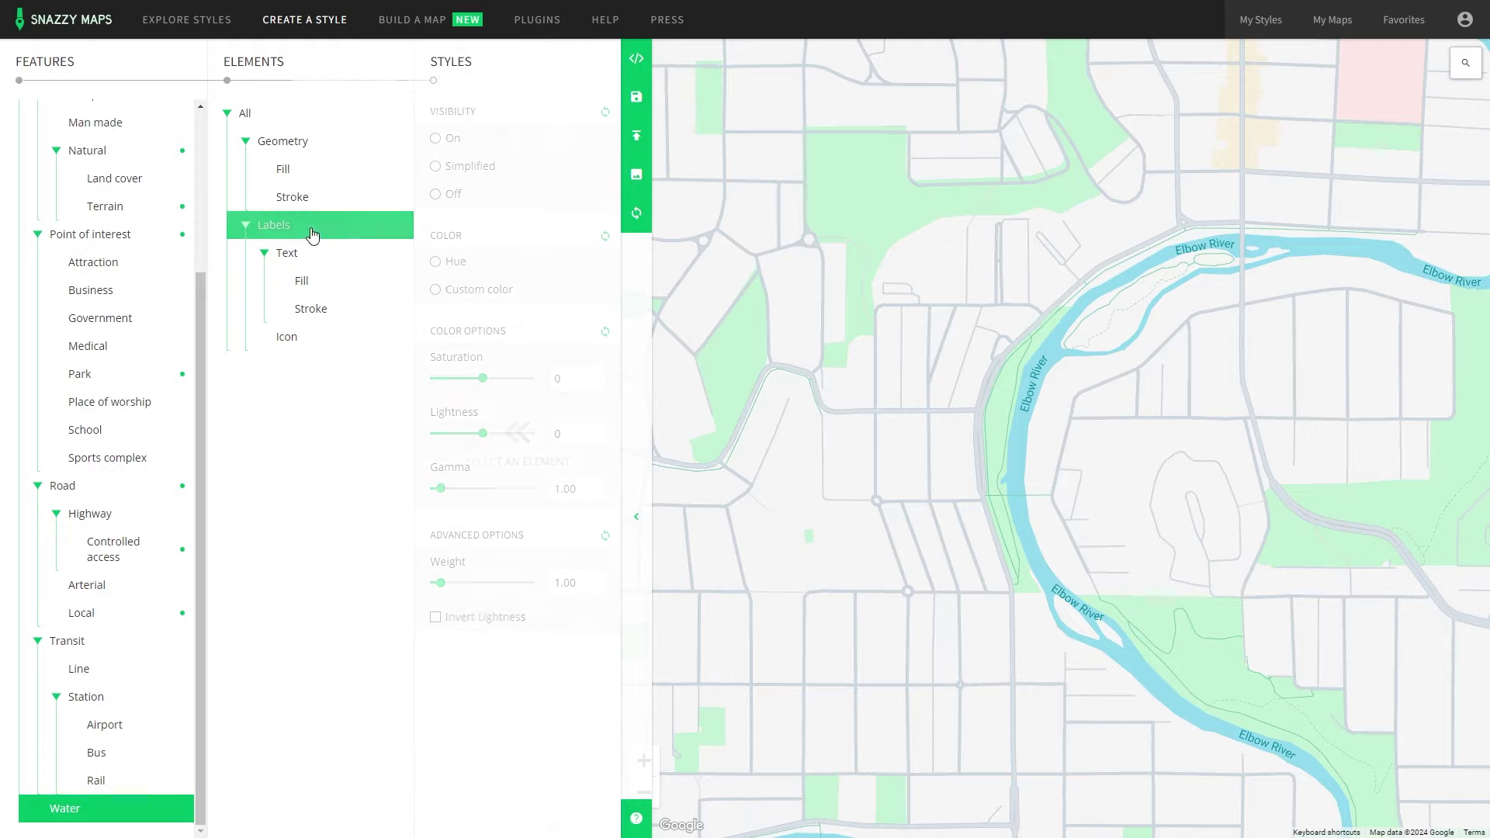
{"action": "left_click", "coordinate": [472, 195]}
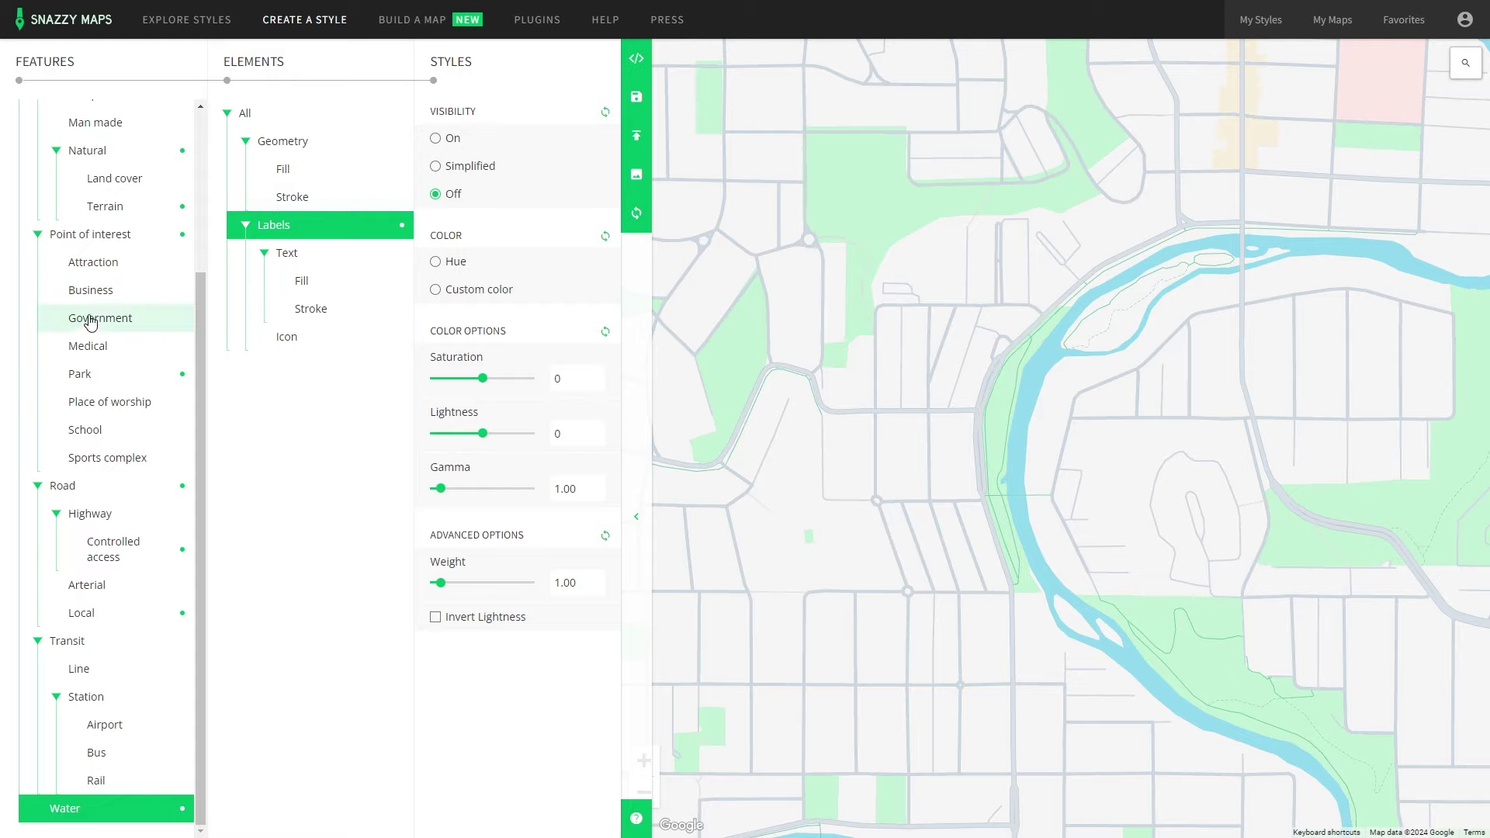
- Give the Landscape geometry a custom white colour
{"action": "scroll", "coordinate": [122, 543], "scroll_direction": "up", "scroll_amount": 3}
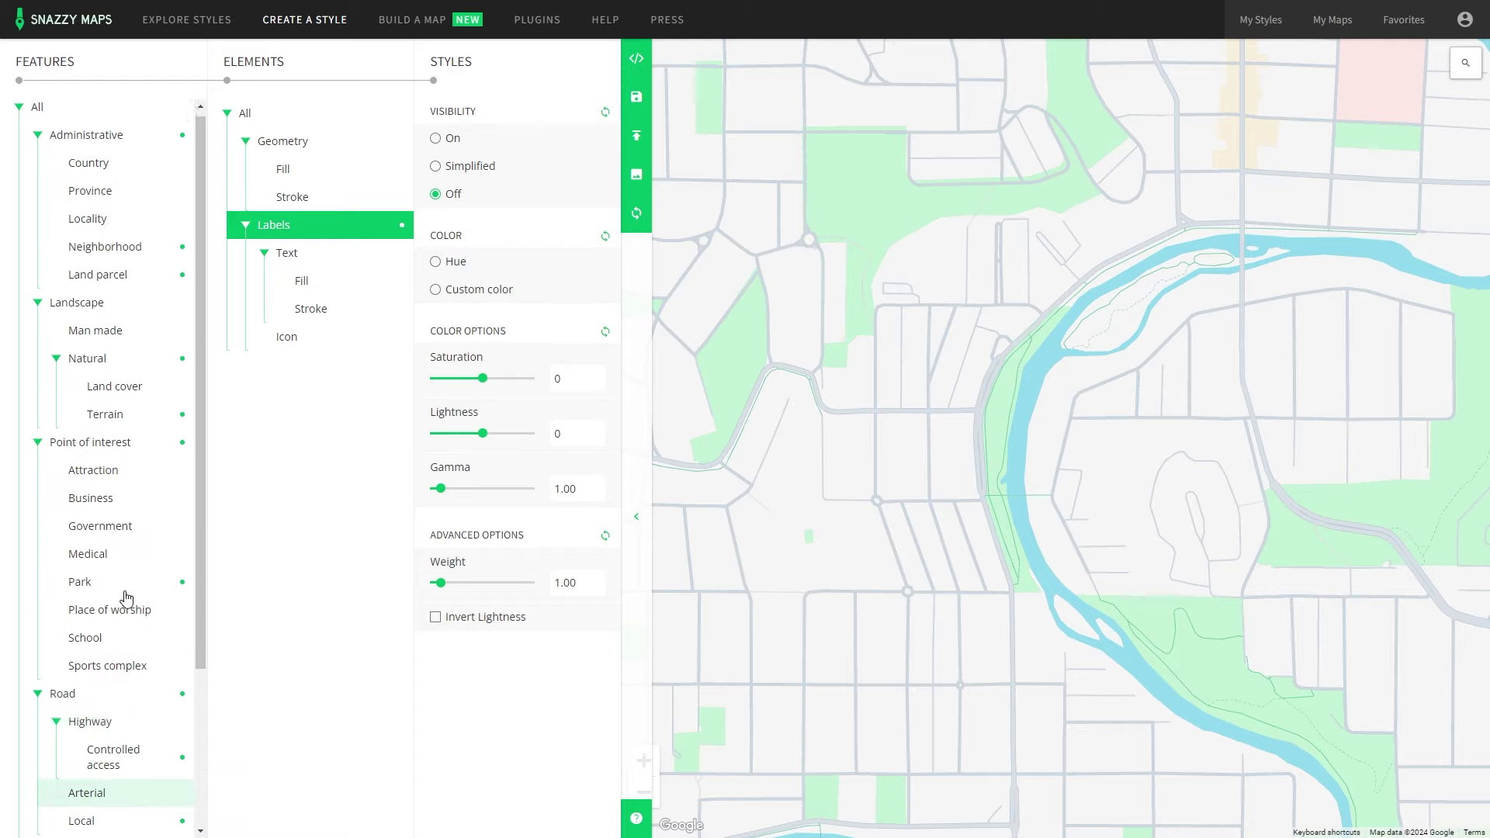
{"action": "left_click", "coordinate": [121, 318]}
{"action": "left_click", "coordinate": [282, 151]}
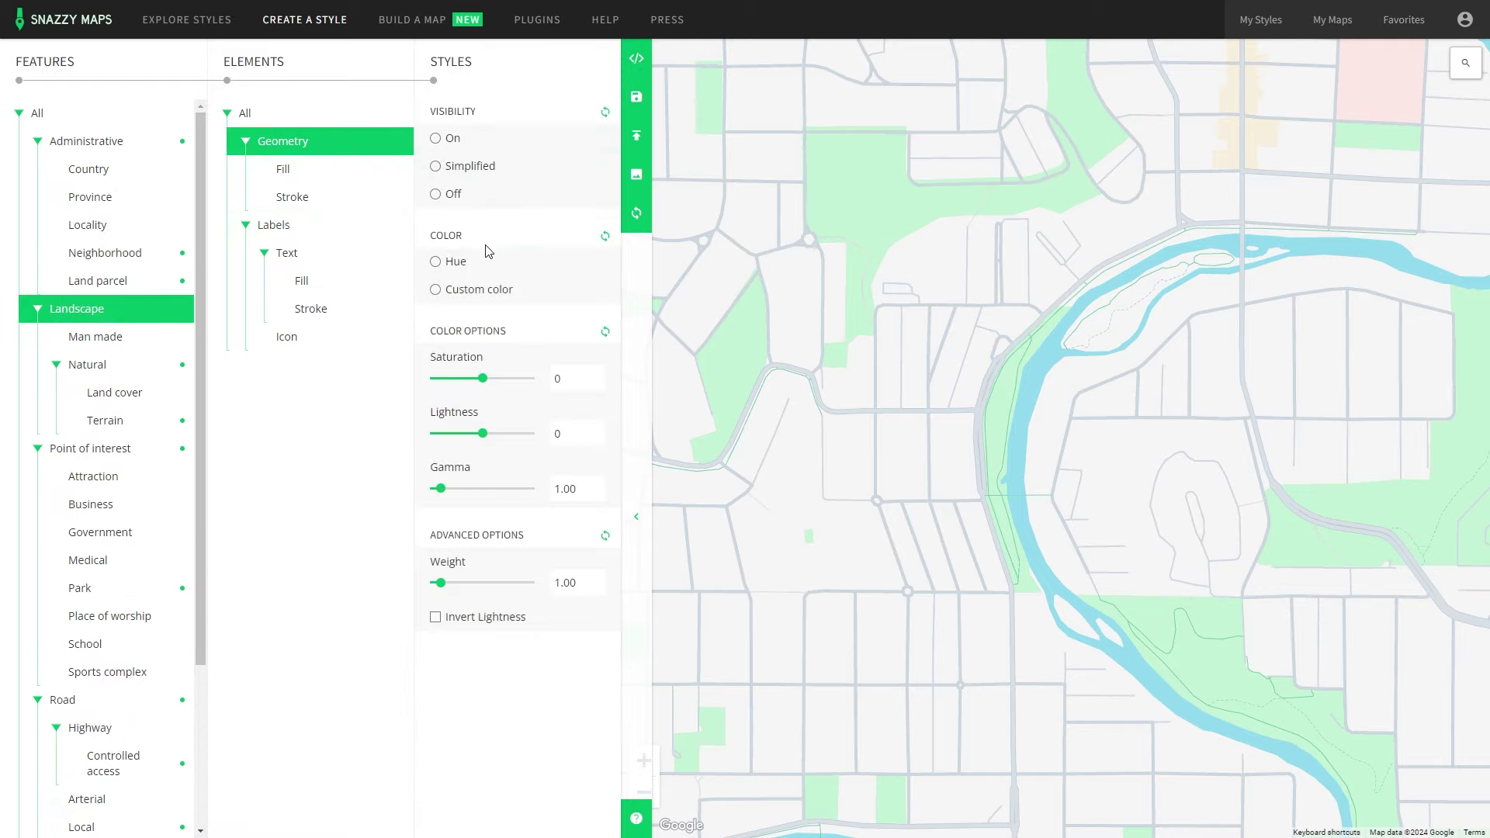
{"action": "left_click", "coordinate": [459, 294]}
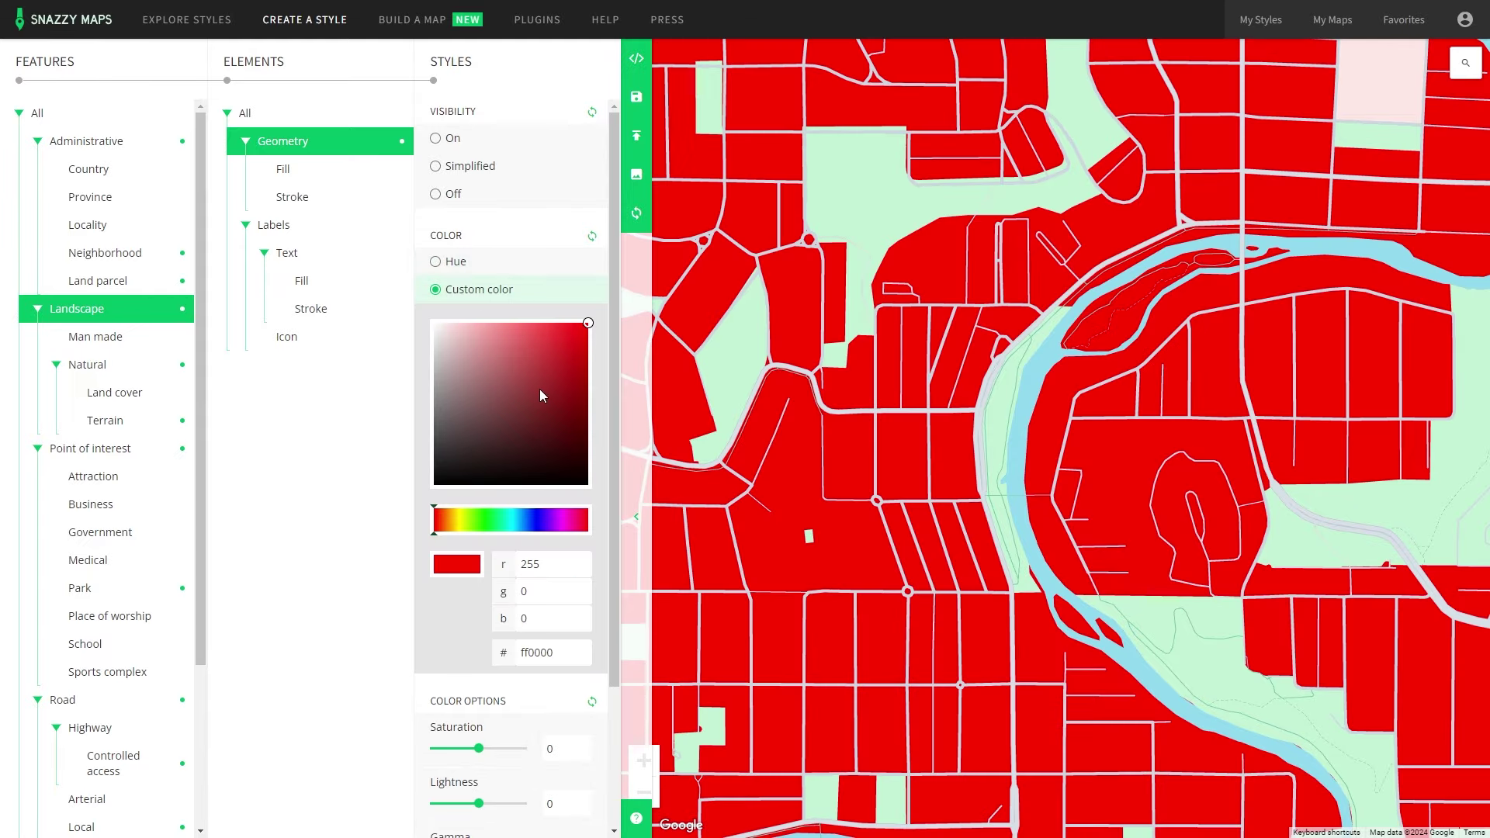
{"action": "left_click_drag", "start_coordinate": [442, 349], "coordinate": [424, 312]}
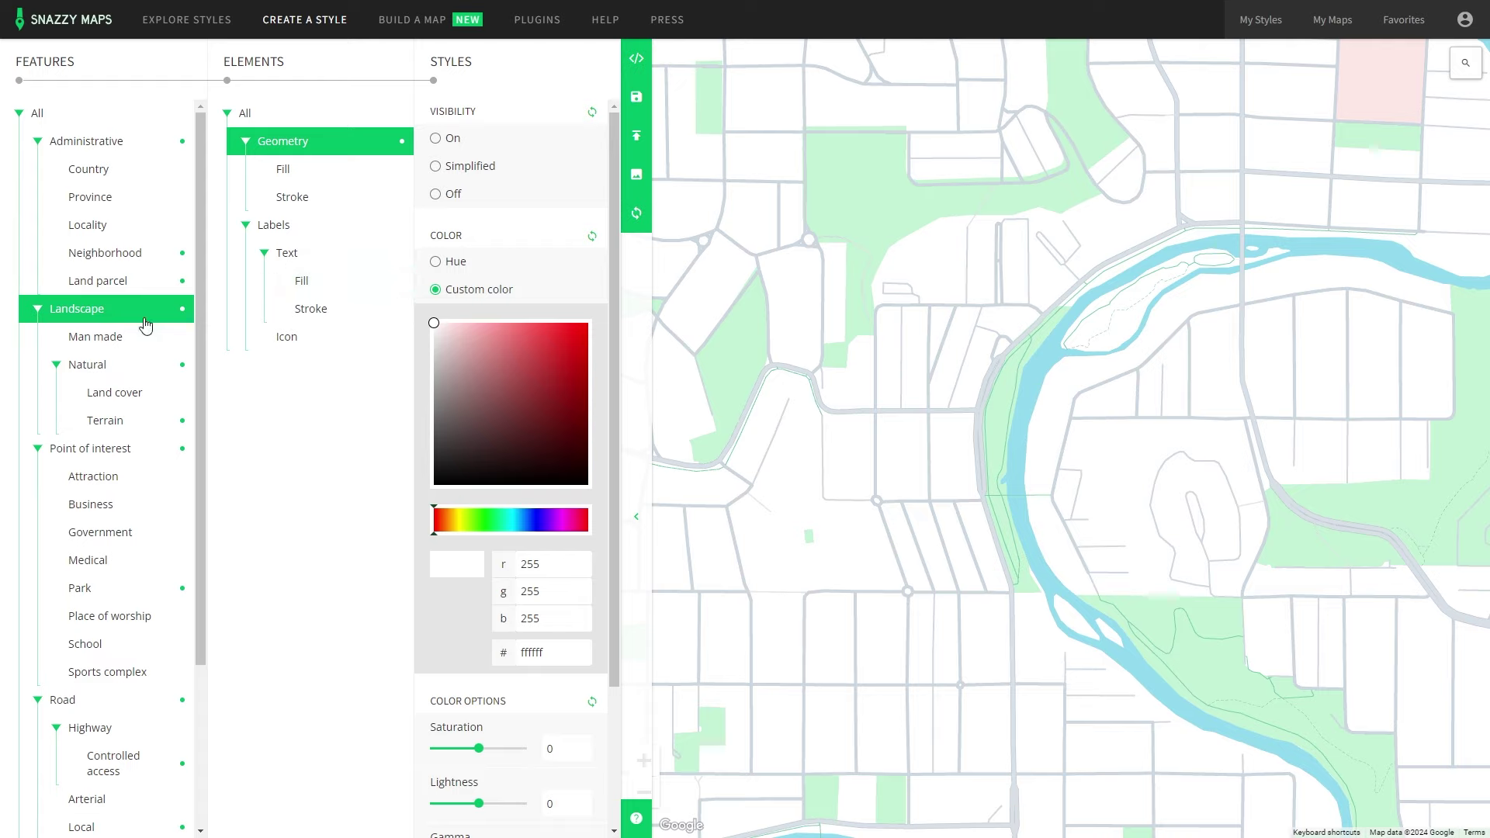
- Colour the Park geometry a custom soft green, 98ce92
{"action": "scroll", "coordinate": [101, 756], "scroll_direction": "down", "scroll_amount": 3}
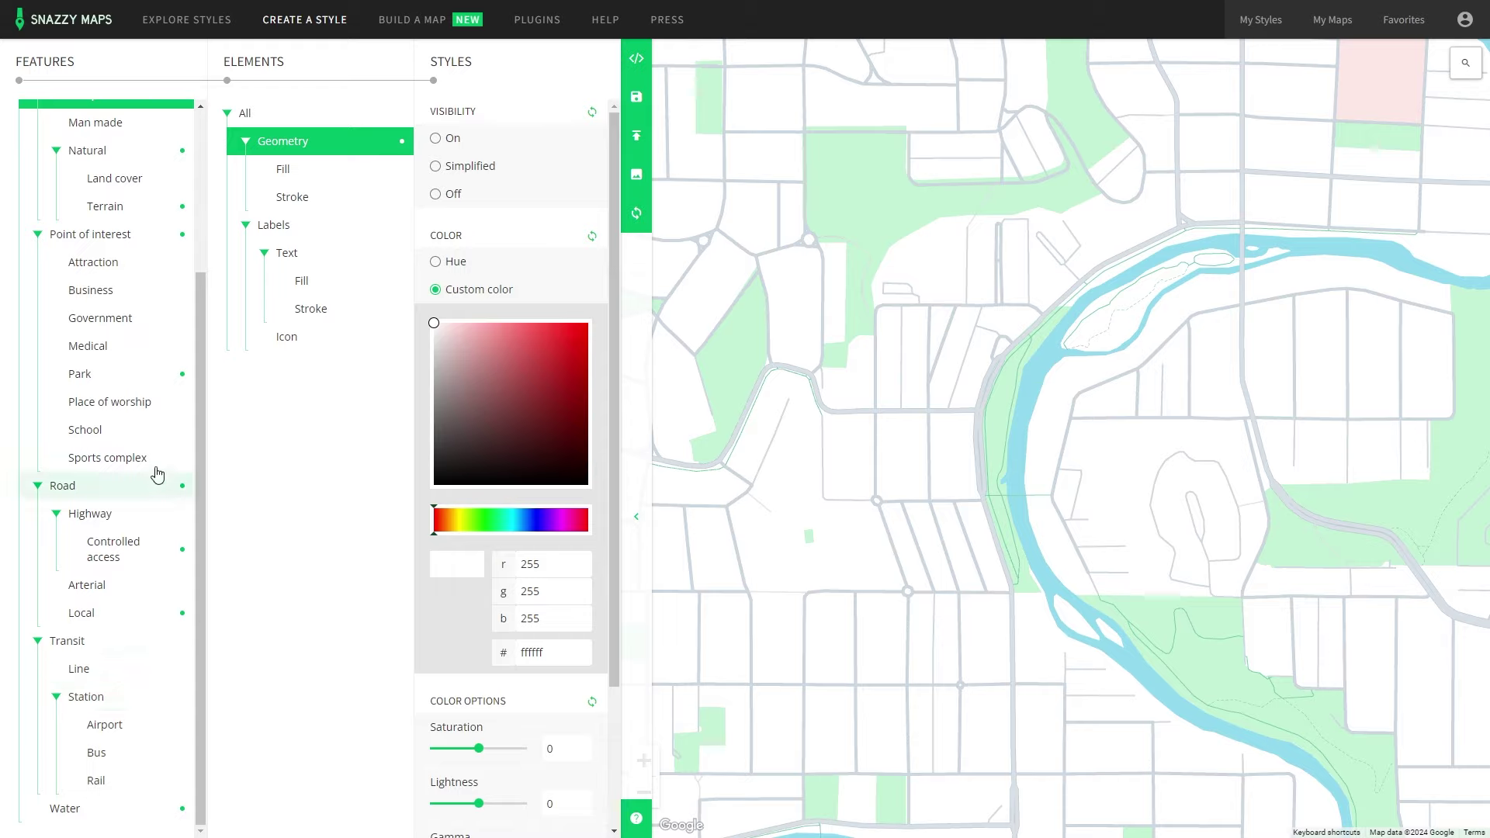
{"action": "left_click", "coordinate": [143, 375]}
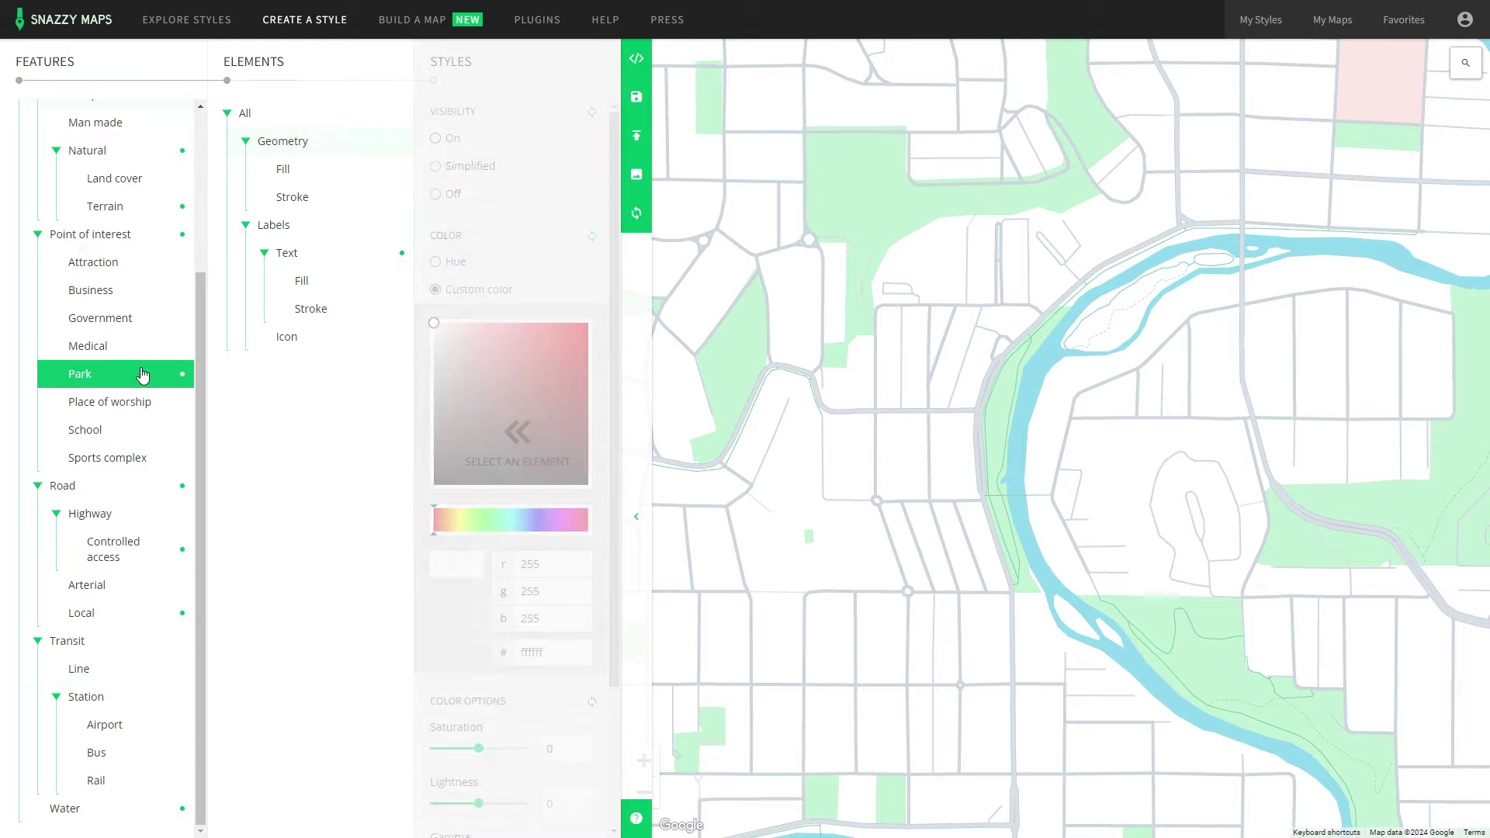
{"action": "left_click", "coordinate": [314, 149]}
{"action": "left_click", "coordinate": [458, 290]}
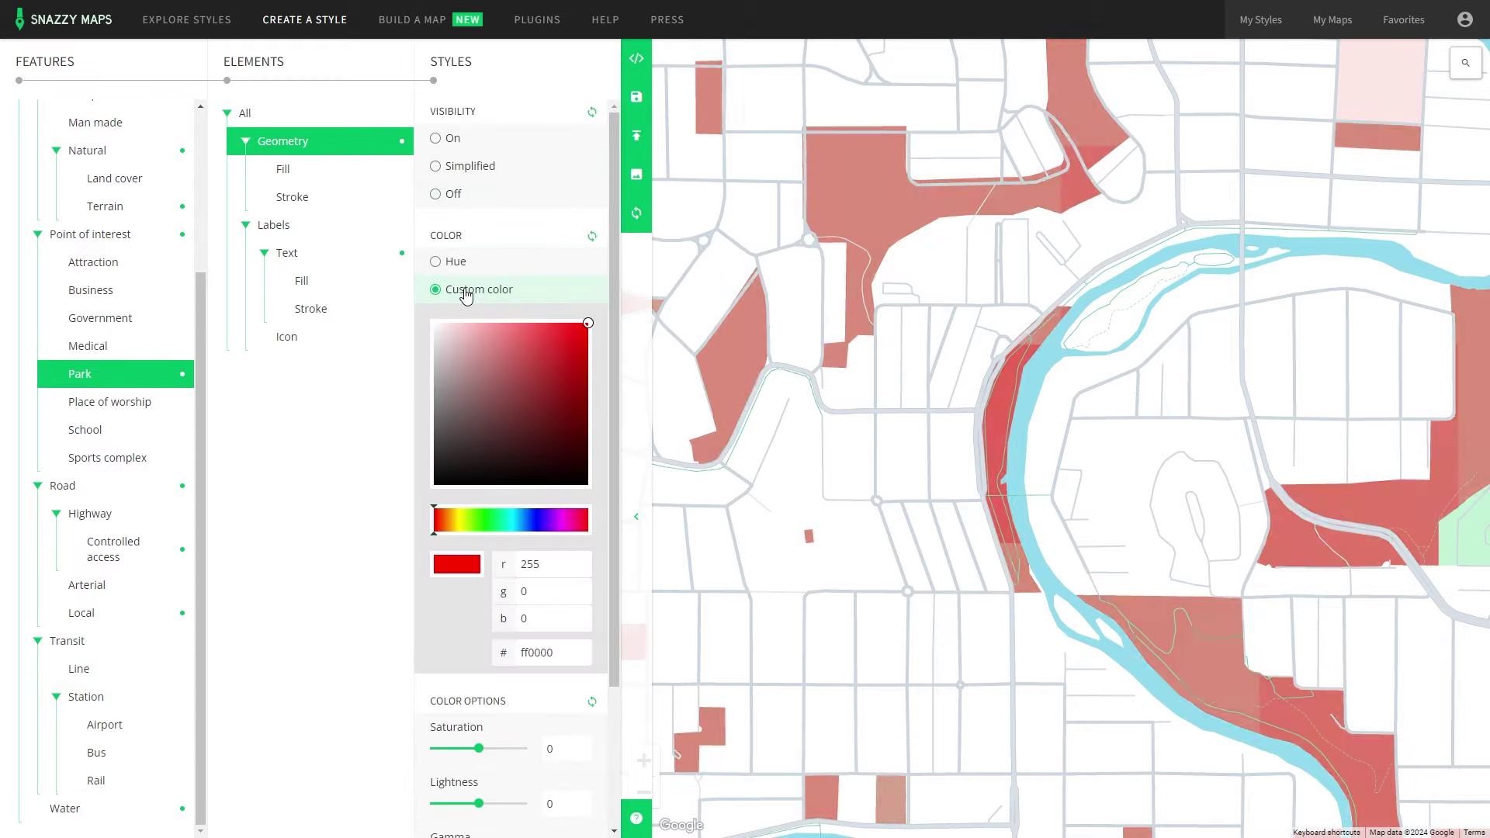
{"action": "left_click_drag", "start_coordinate": [468, 520], "coordinate": [481, 519]}
{"action": "mouse_move", "coordinate": [504, 334]}
{"action": "left_mouse_down"}
{"action": "mouse_move", "coordinate": [469, 333]}
{"action": "mouse_move", "coordinate": [486, 363]}
{"action": "mouse_move", "coordinate": [475, 350]}
{"action": "left_mouse_up"}
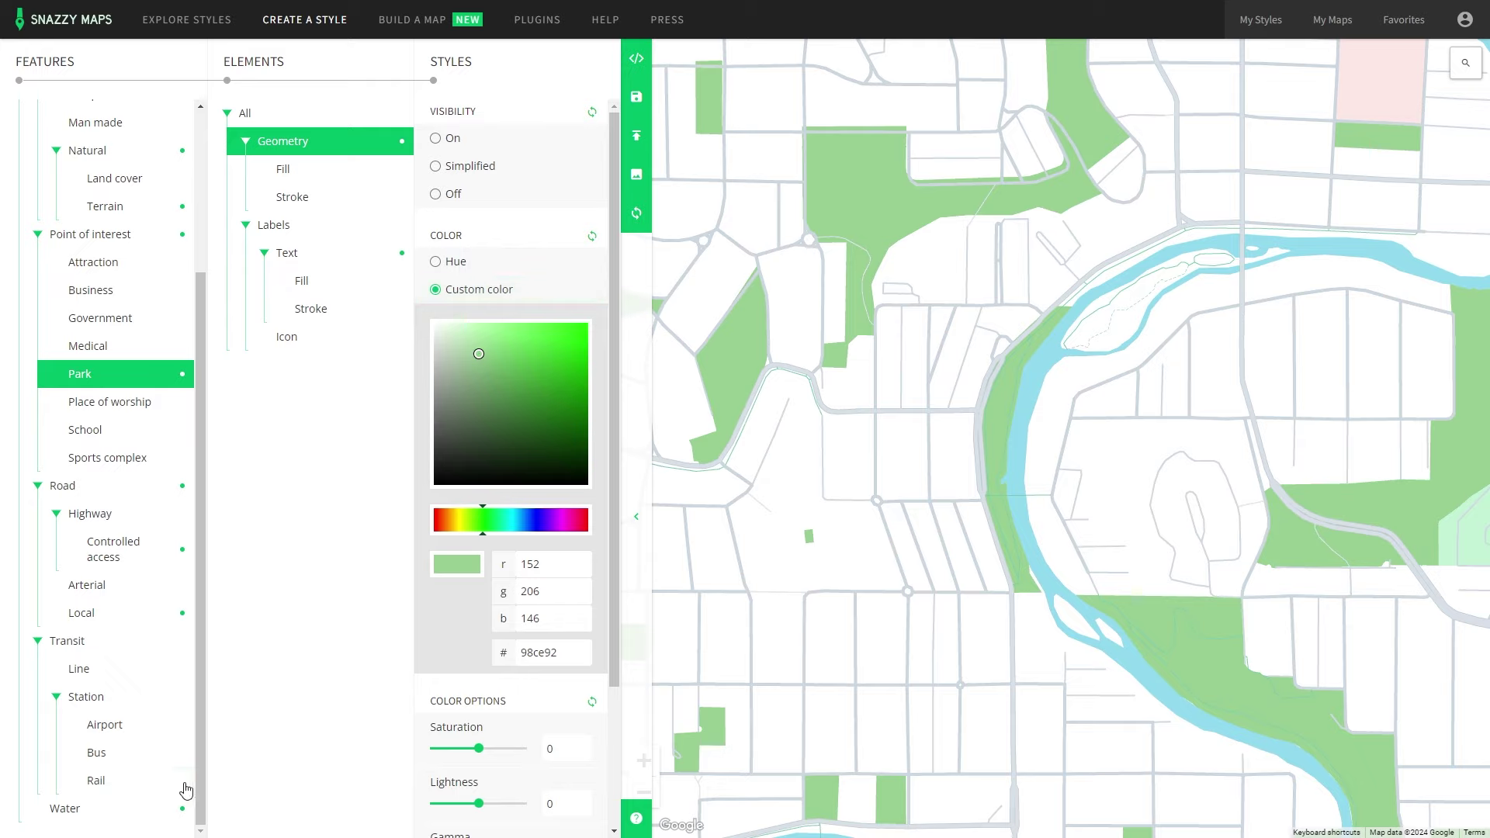
- Give the Water geometry a custom medium blue, 3498dd
{"action": "left_click", "coordinate": [100, 808]}
{"action": "left_click", "coordinate": [352, 151]}
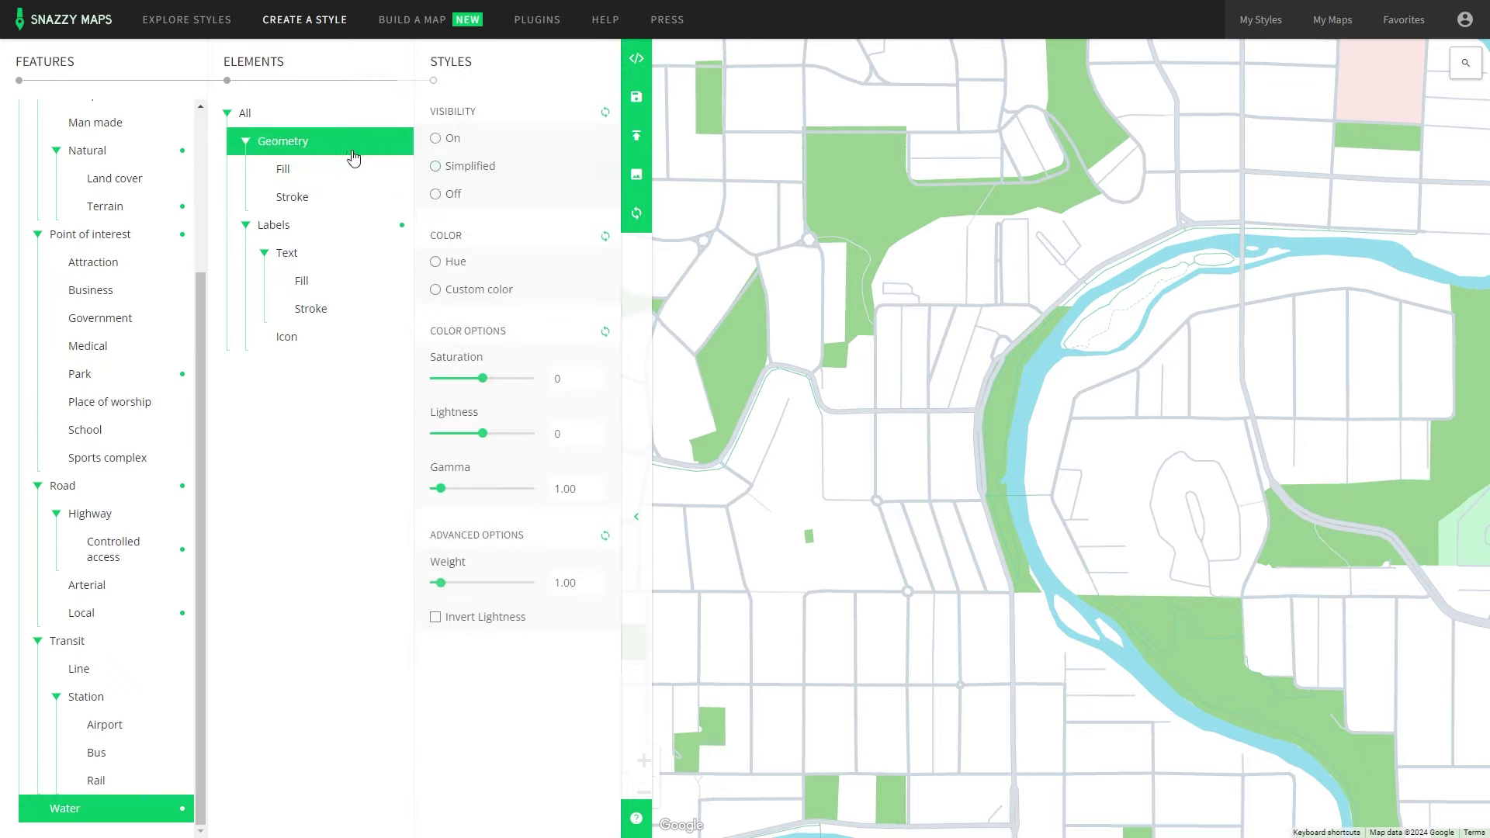
{"action": "left_click", "coordinate": [508, 299]}
{"action": "left_click", "coordinate": [513, 518]}
{"action": "left_click", "coordinate": [521, 520]}
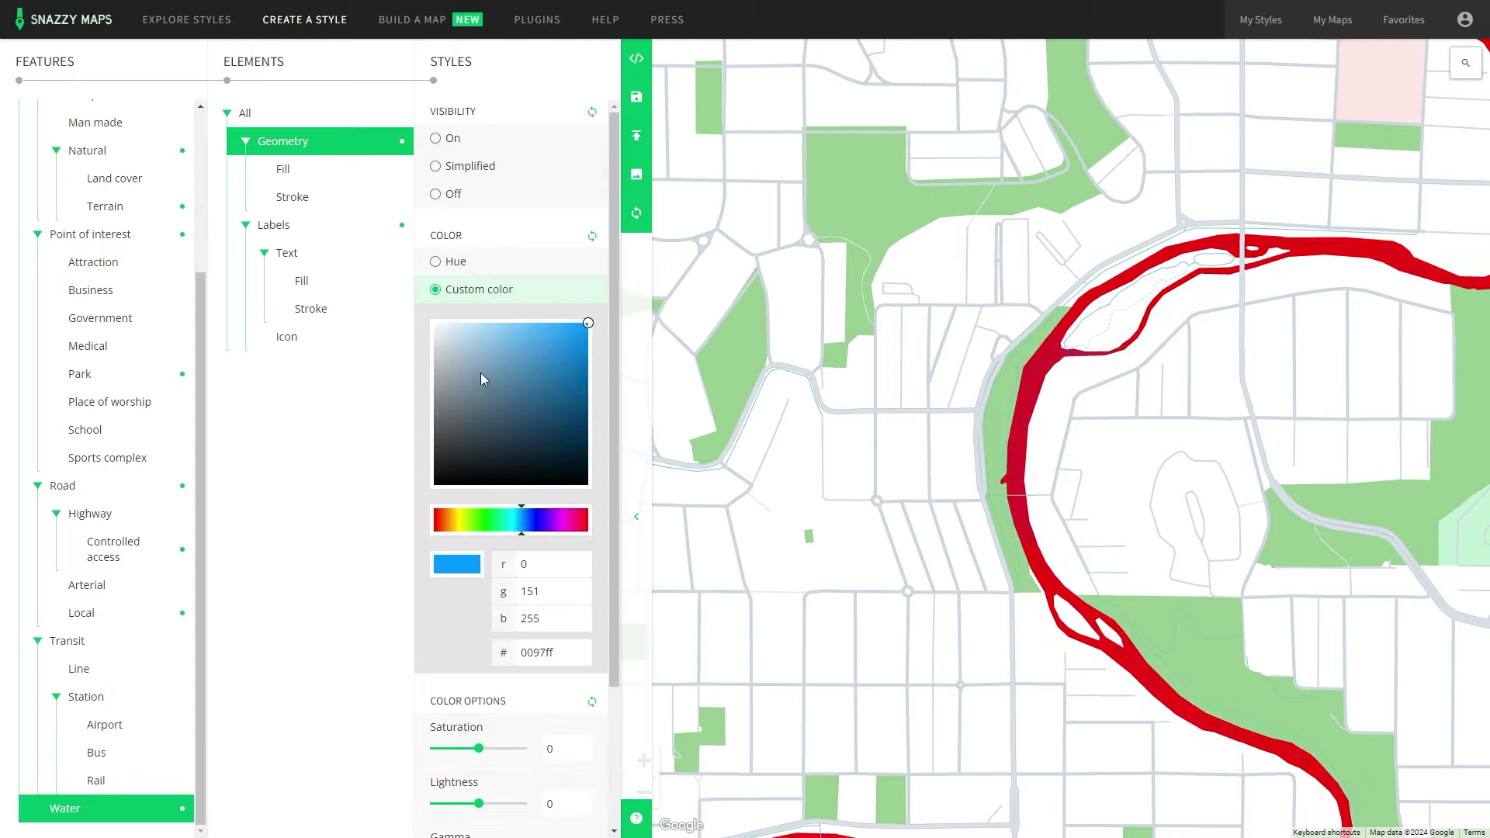
{"action": "left_click_drag", "start_coordinate": [482, 380], "coordinate": [552, 345]}
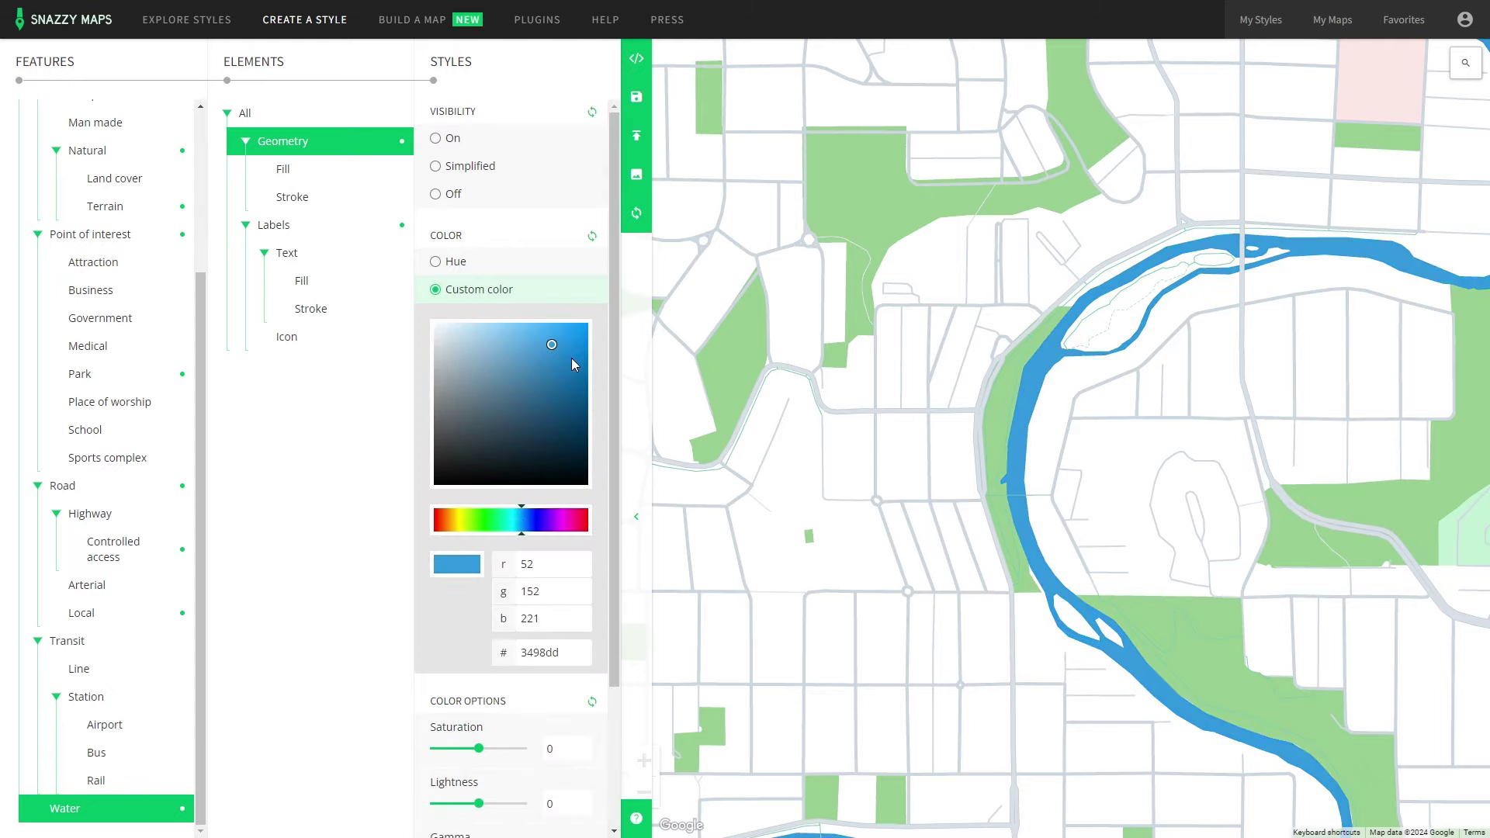
- Give the Road geometry a custom medium grey, 797979
{"action": "left_click", "coordinate": [107, 486]}
{"action": "left_click", "coordinate": [345, 147]}
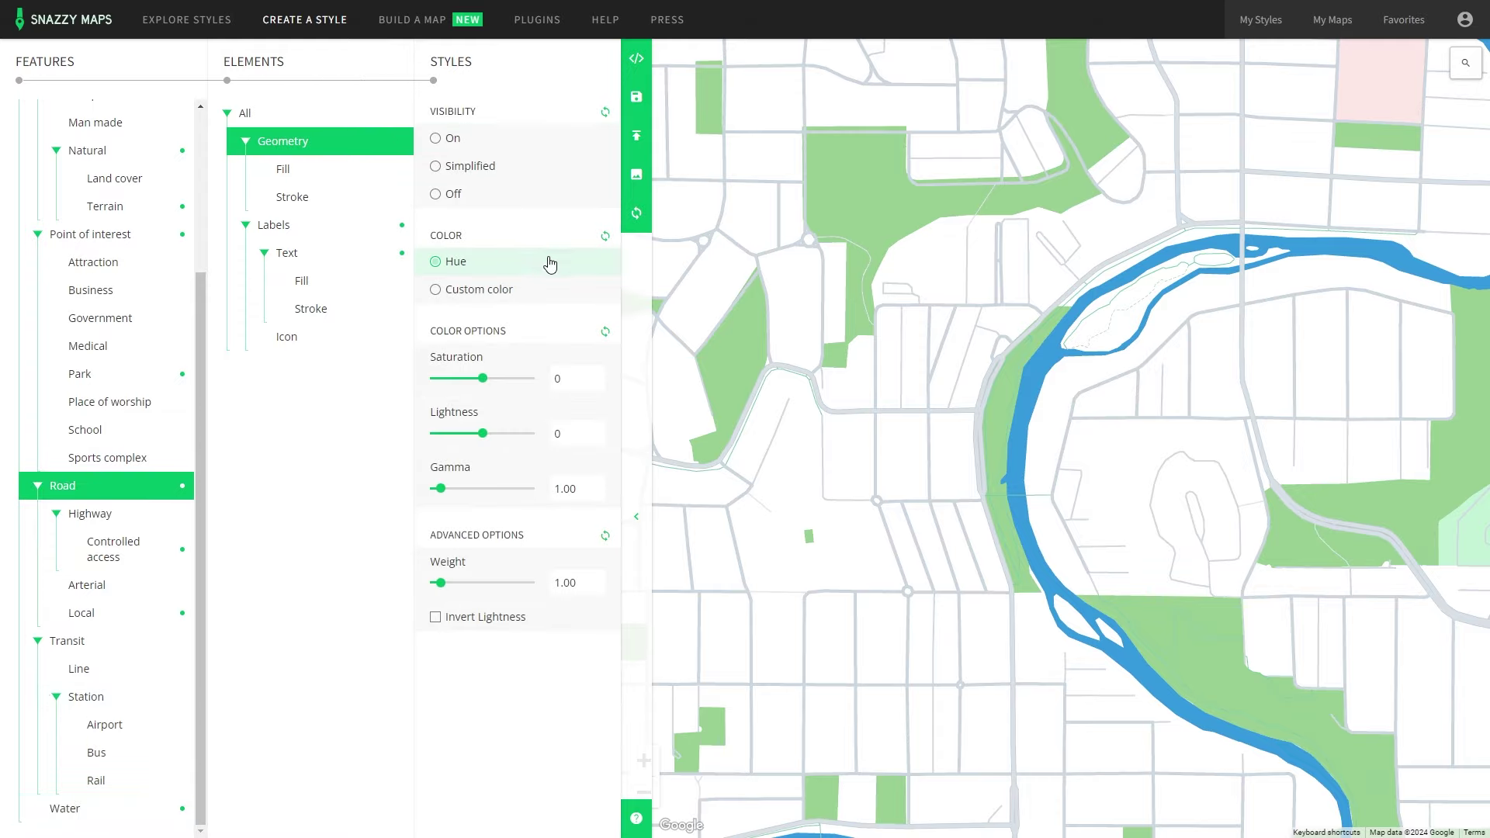
{"action": "left_click", "coordinate": [487, 290]}
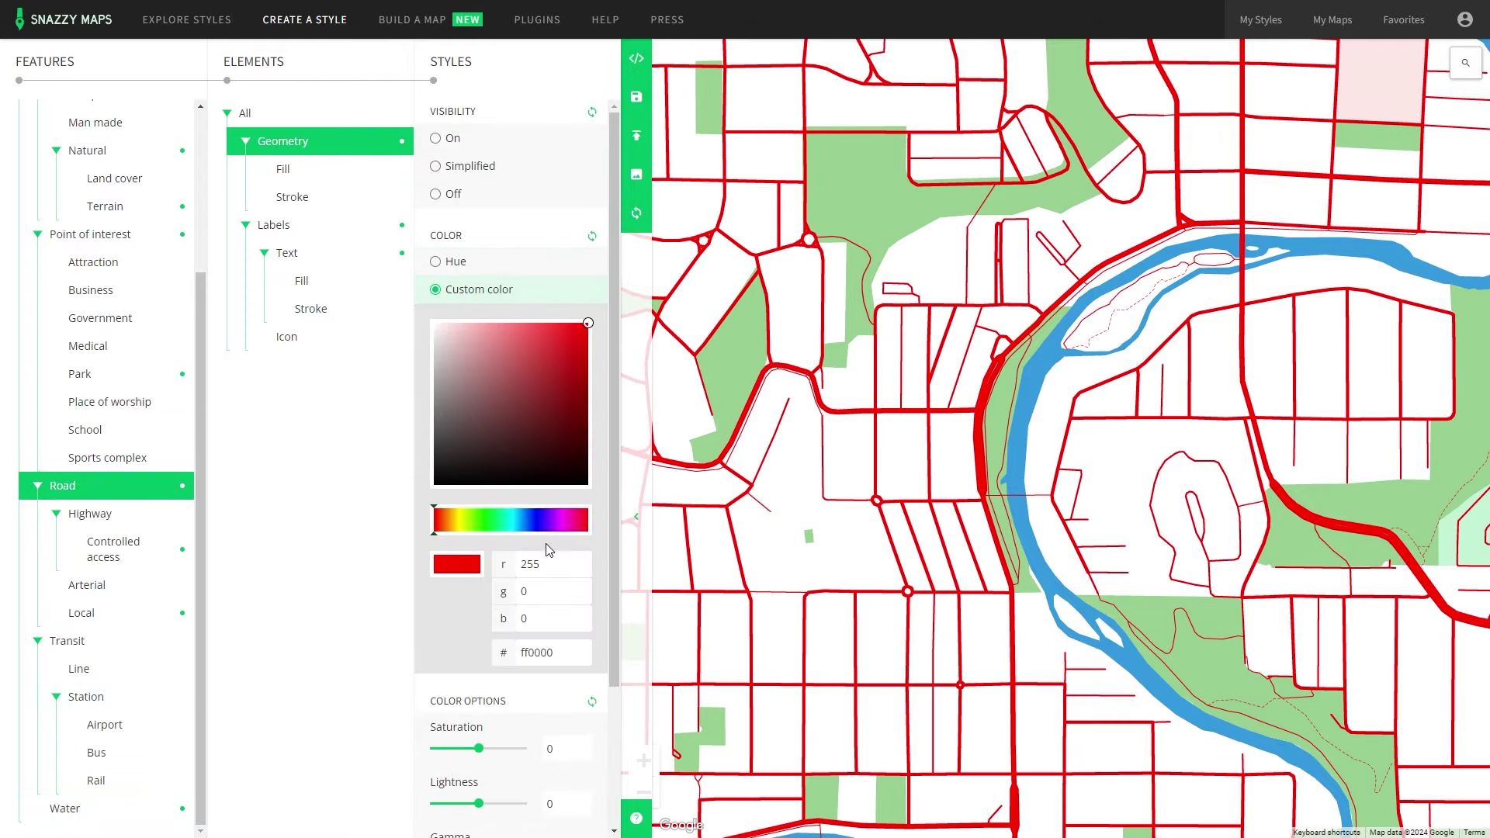
{"action": "left_click", "coordinate": [519, 520]}
{"action": "left_click_drag", "start_coordinate": [515, 520], "coordinate": [508, 523]}
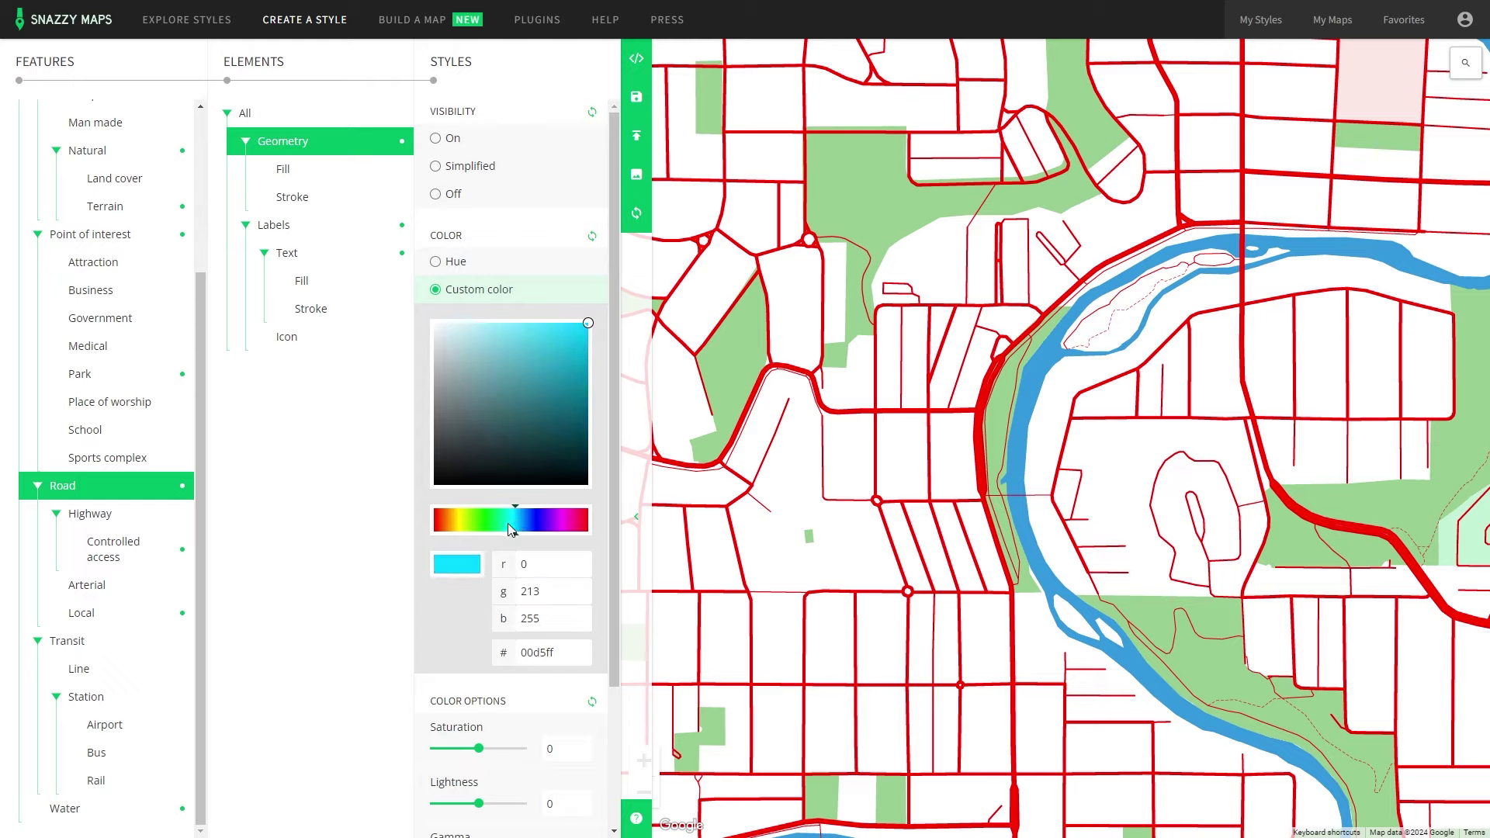
{"action": "left_click_drag", "start_coordinate": [485, 388], "coordinate": [354, 411]}
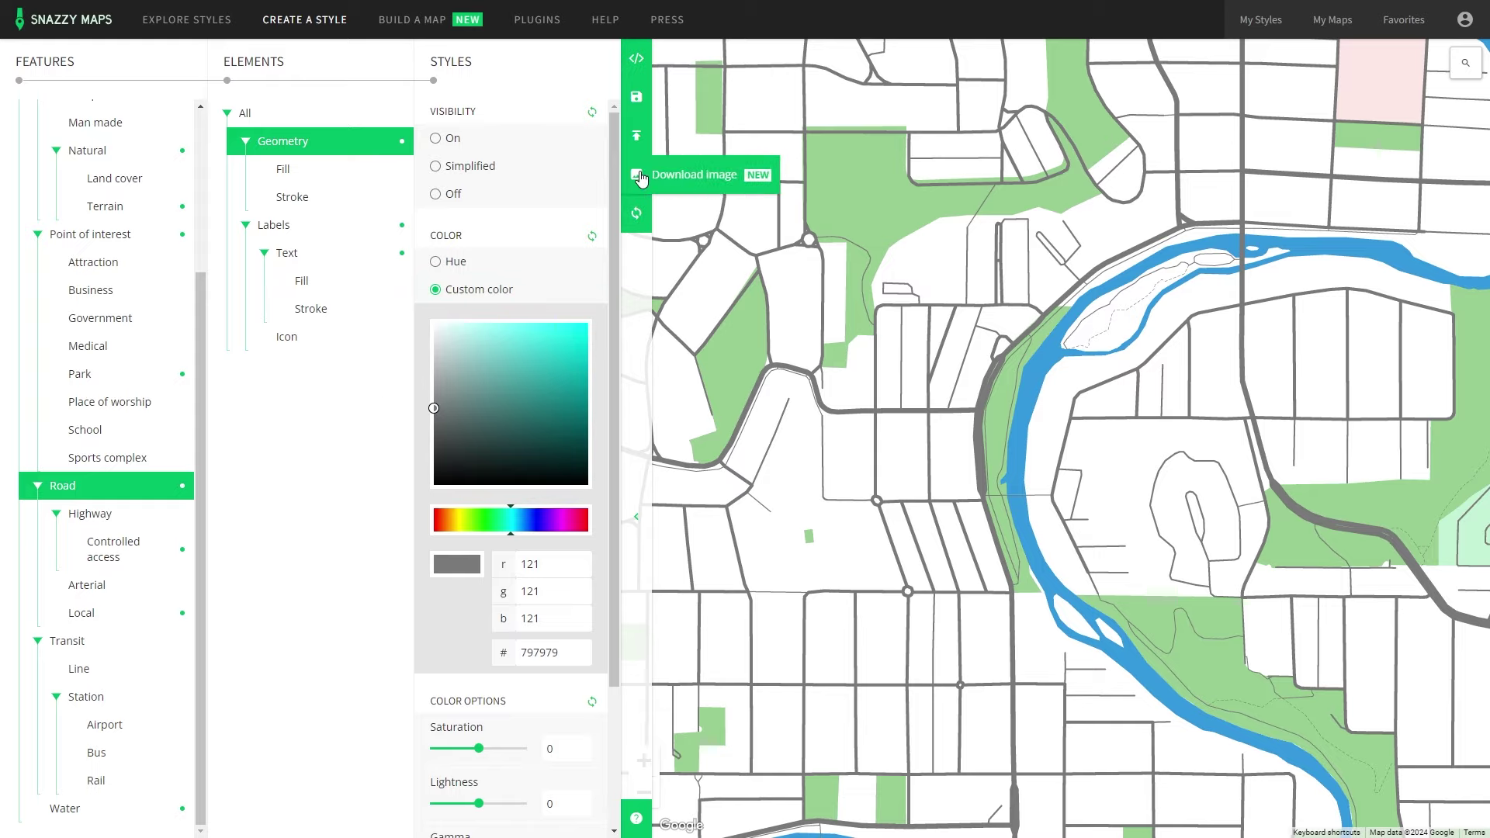
- Set the image download to 1000 × 1000 px at 3x scale, then close the panel
{"action": "left_click", "coordinate": [637, 176]}
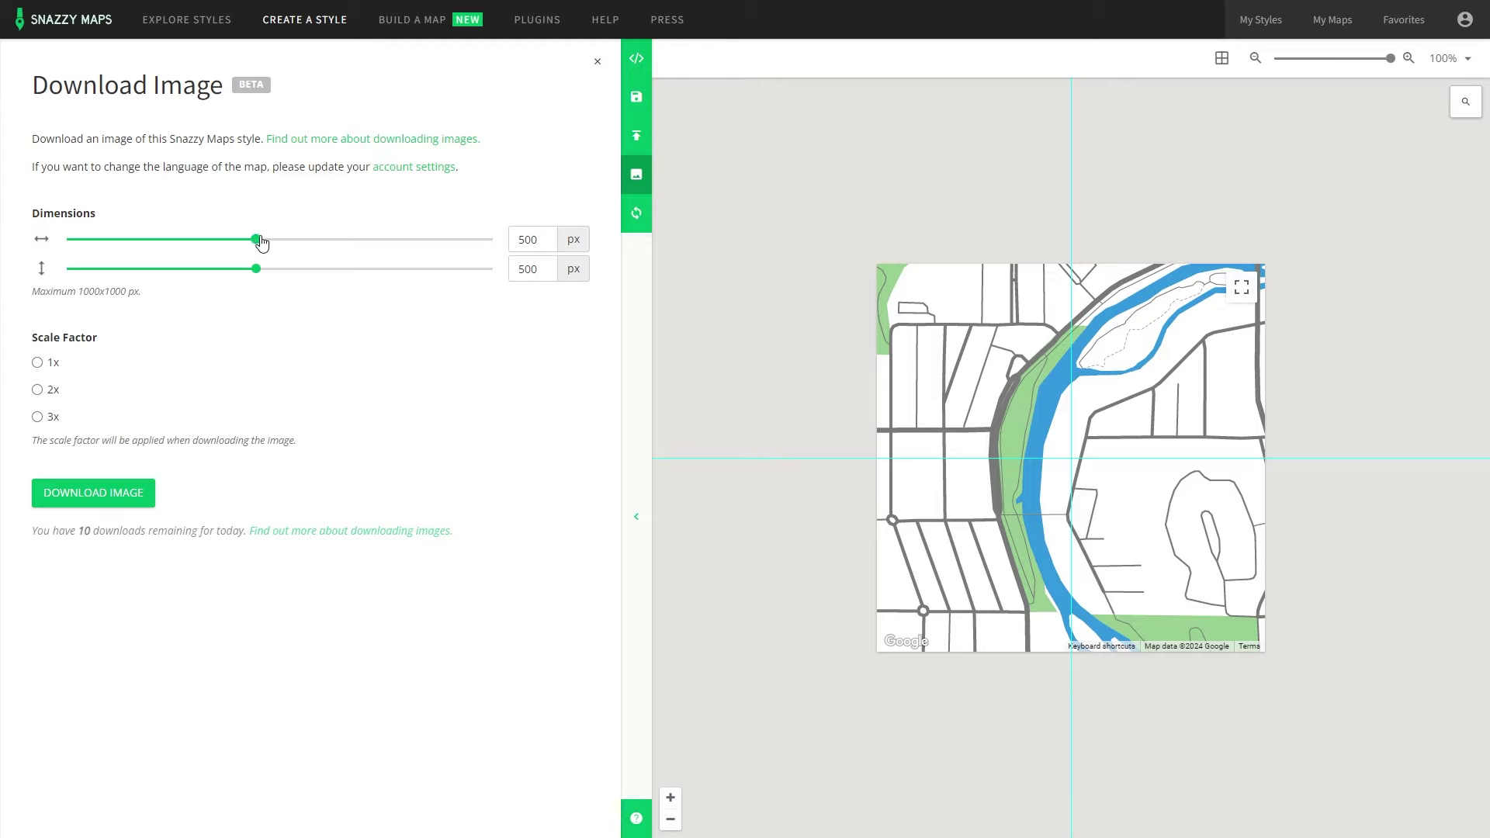
{"action": "left_click_drag", "start_coordinate": [257, 240], "coordinate": [504, 244]}
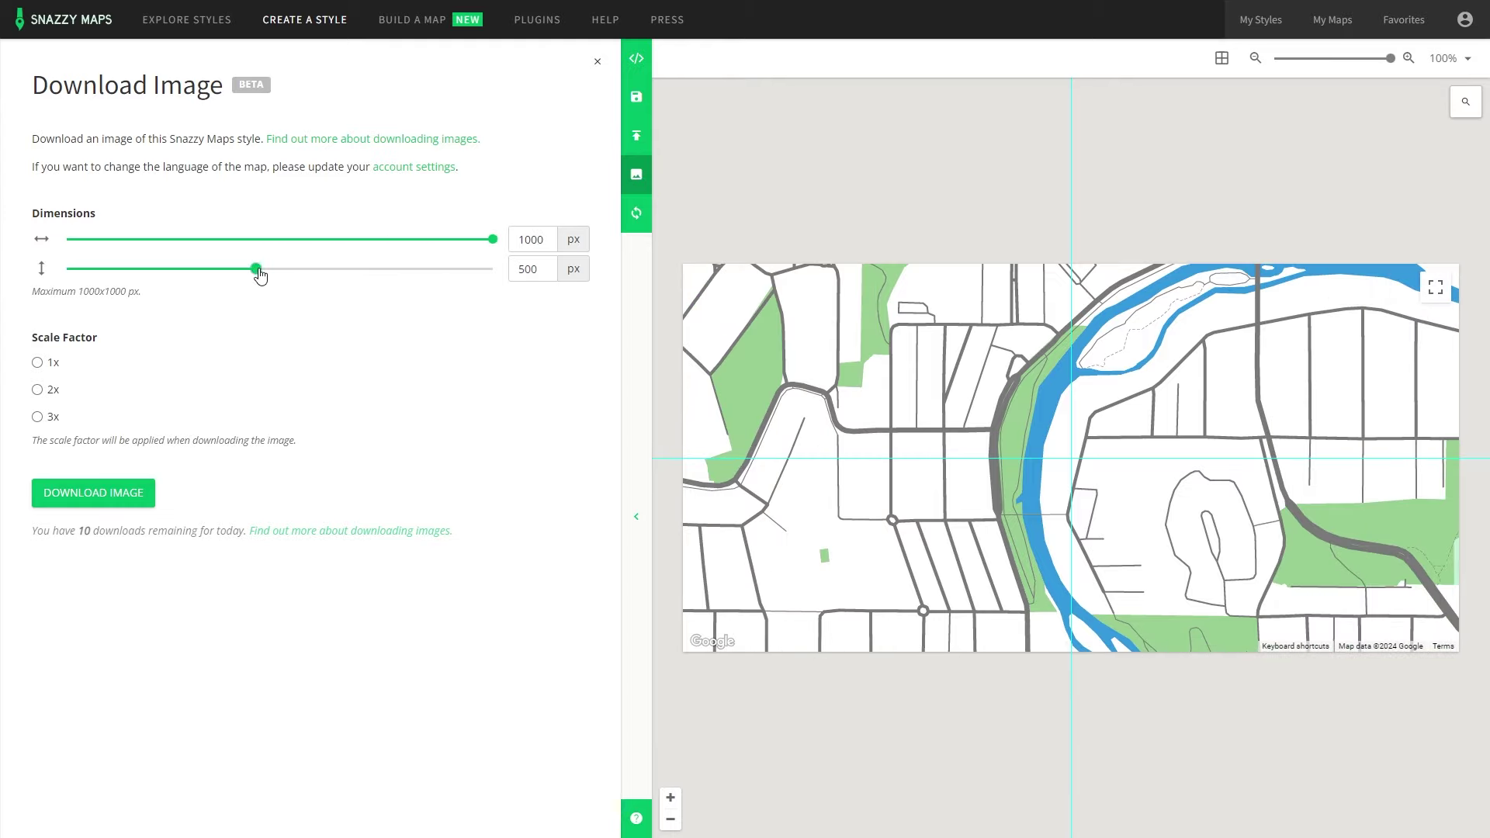
{"action": "left_click_drag", "start_coordinate": [256, 269], "coordinate": [497, 271]}
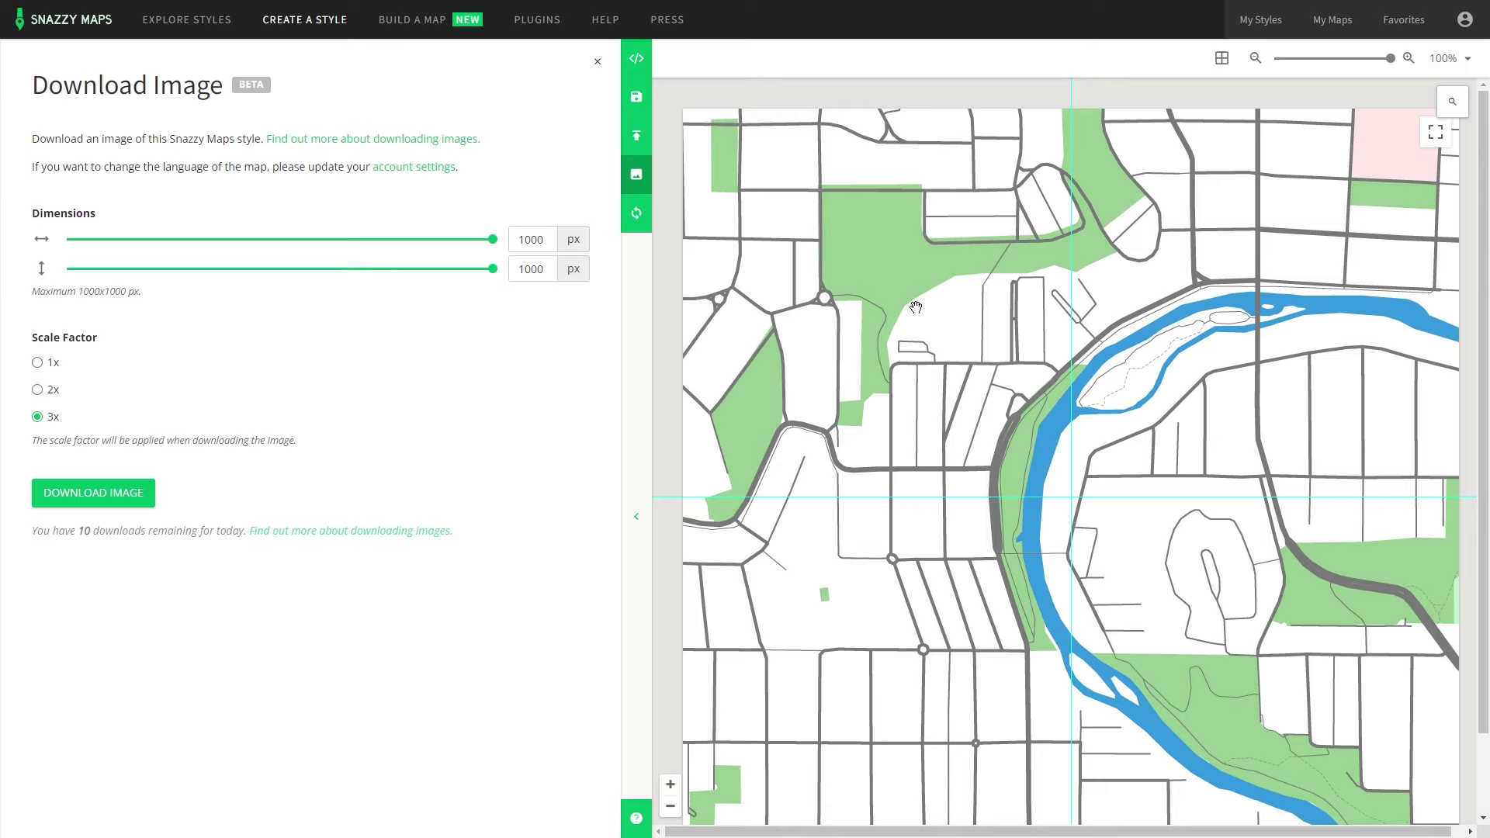
{"action": "left_click", "coordinate": [597, 62]}
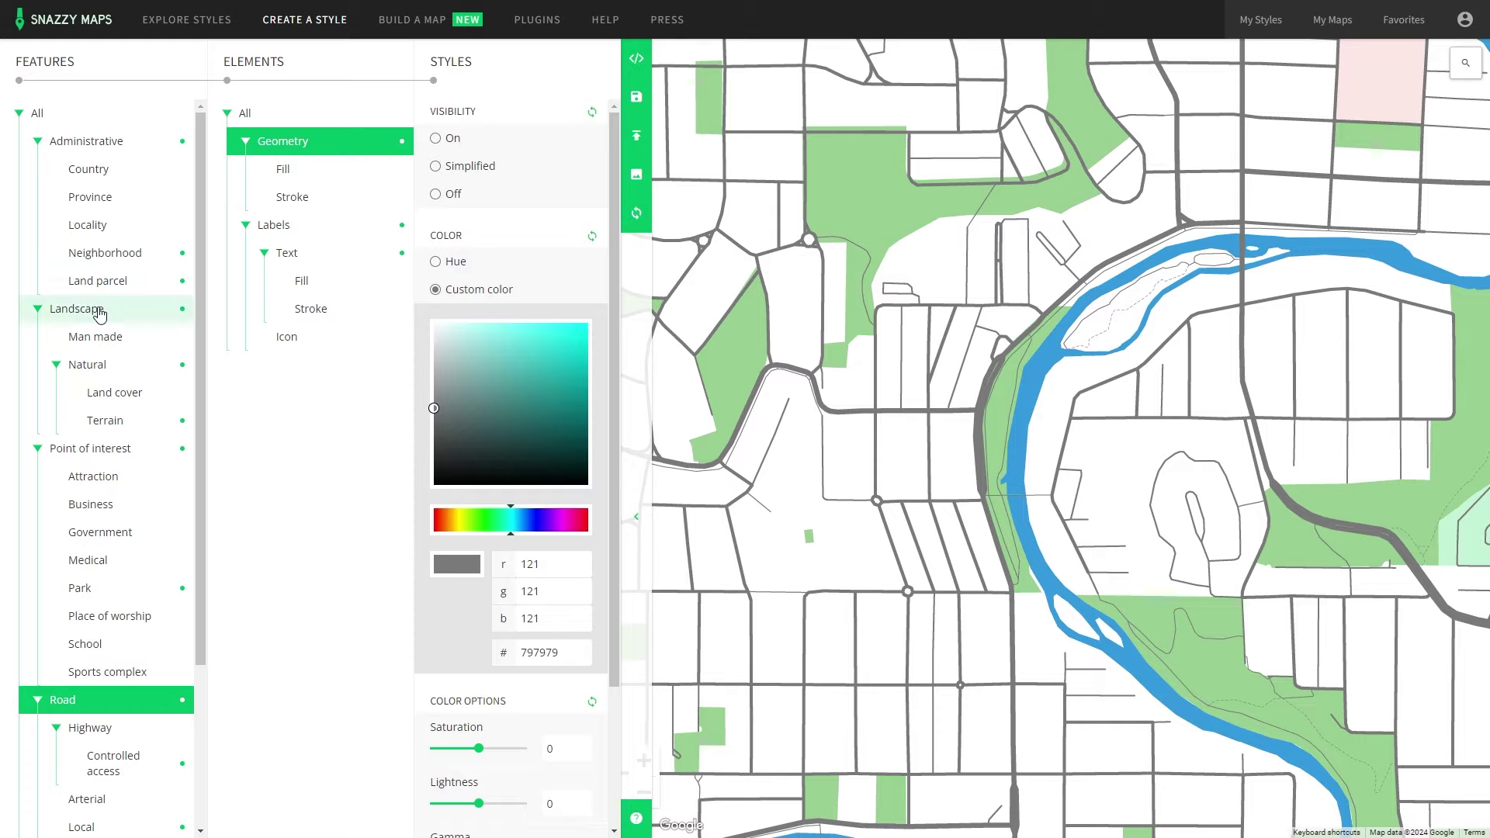
- Turn the Park geometry colour white (ffffff)
{"action": "left_click", "coordinate": [103, 586]}
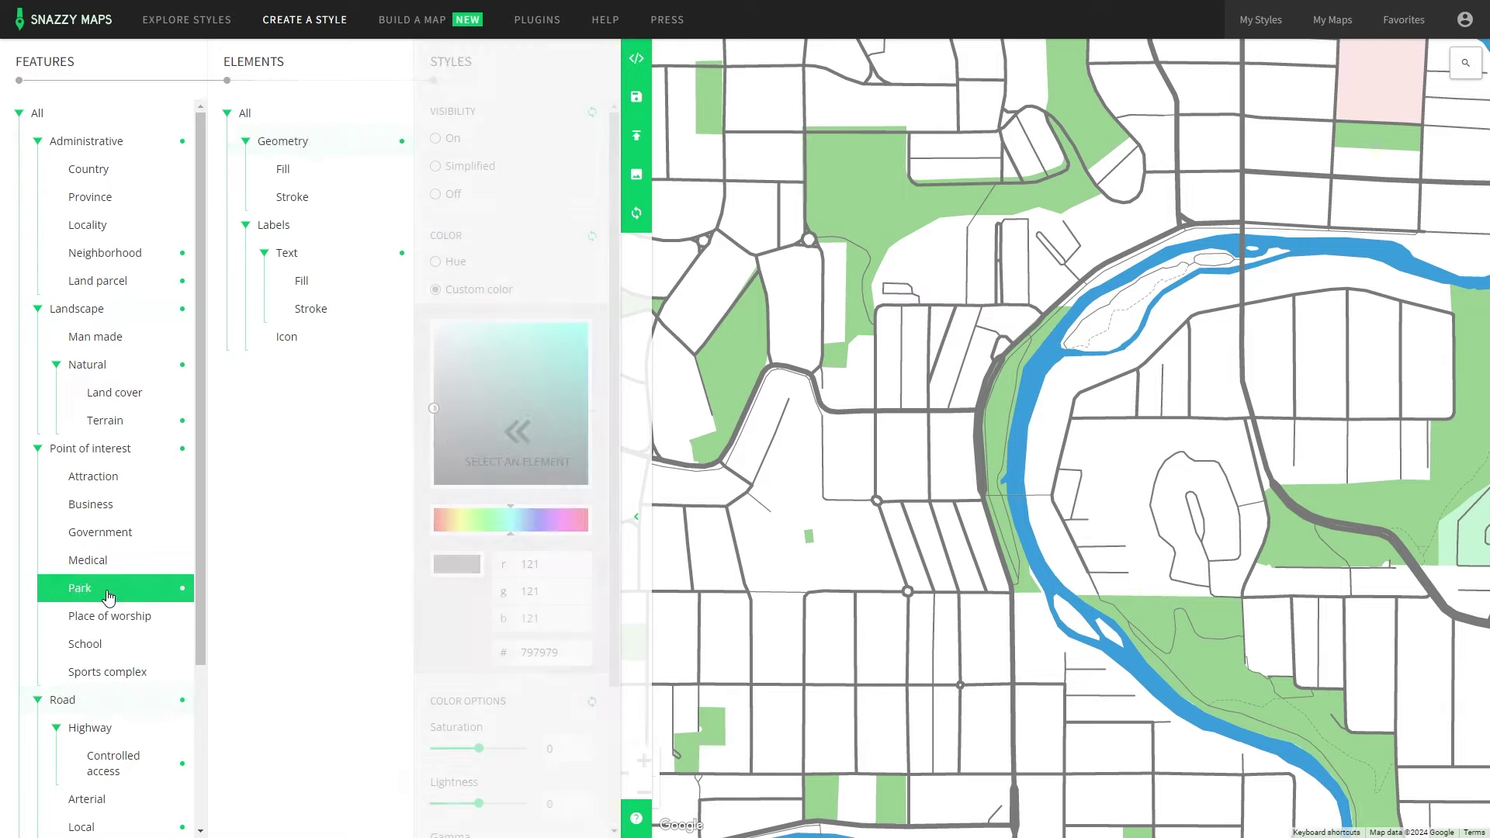
{"action": "left_click", "coordinate": [300, 141]}
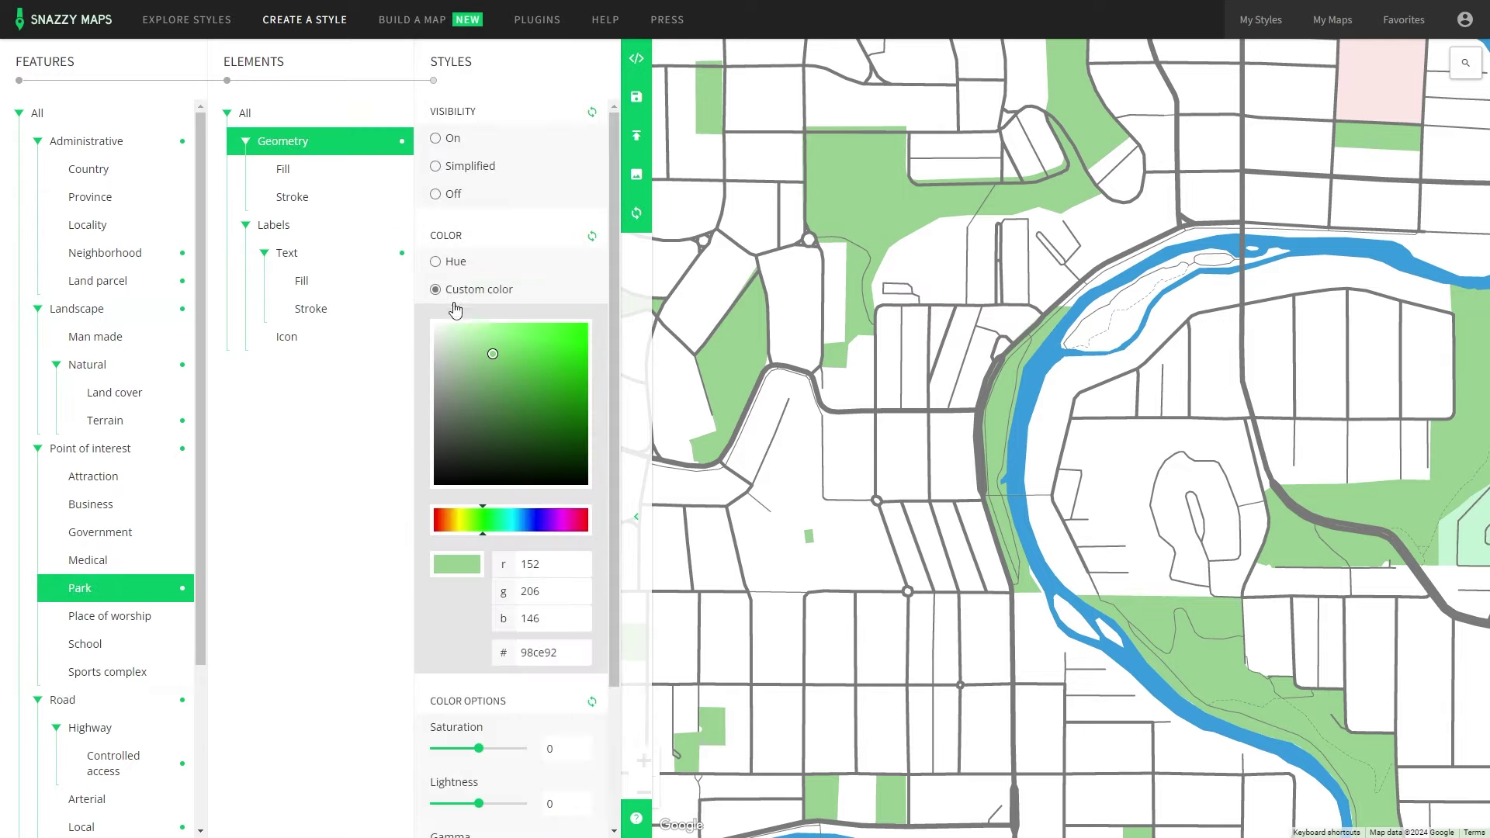
{"action": "left_click_drag", "start_coordinate": [481, 358], "coordinate": [413, 296]}
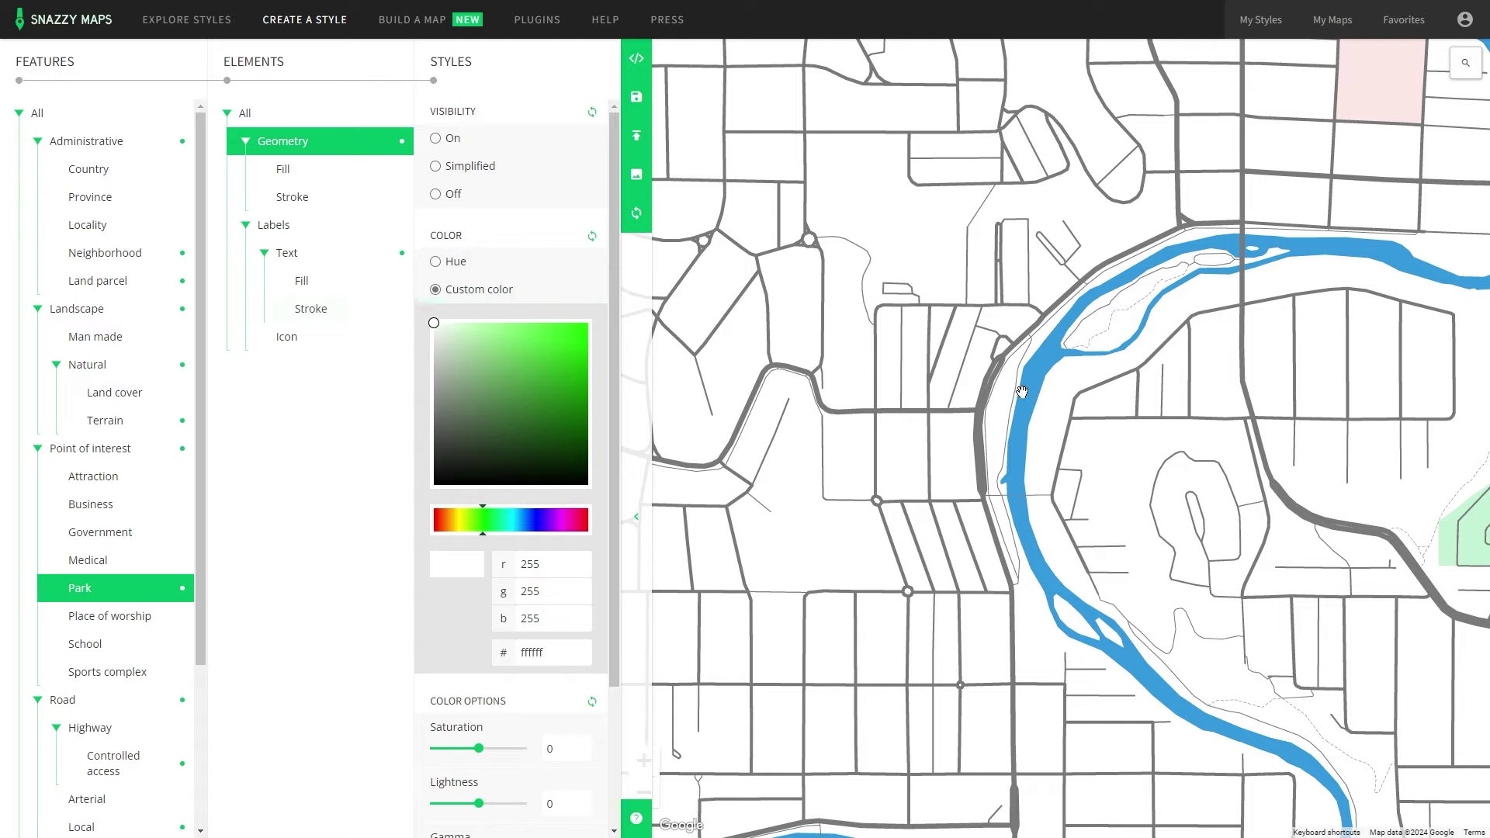
- Turn the Water geometry white too and download the roads-only map image
{"action": "scroll", "coordinate": [108, 730], "scroll_direction": "down", "scroll_amount": 3}
{"action": "left_click", "coordinate": [62, 807]}
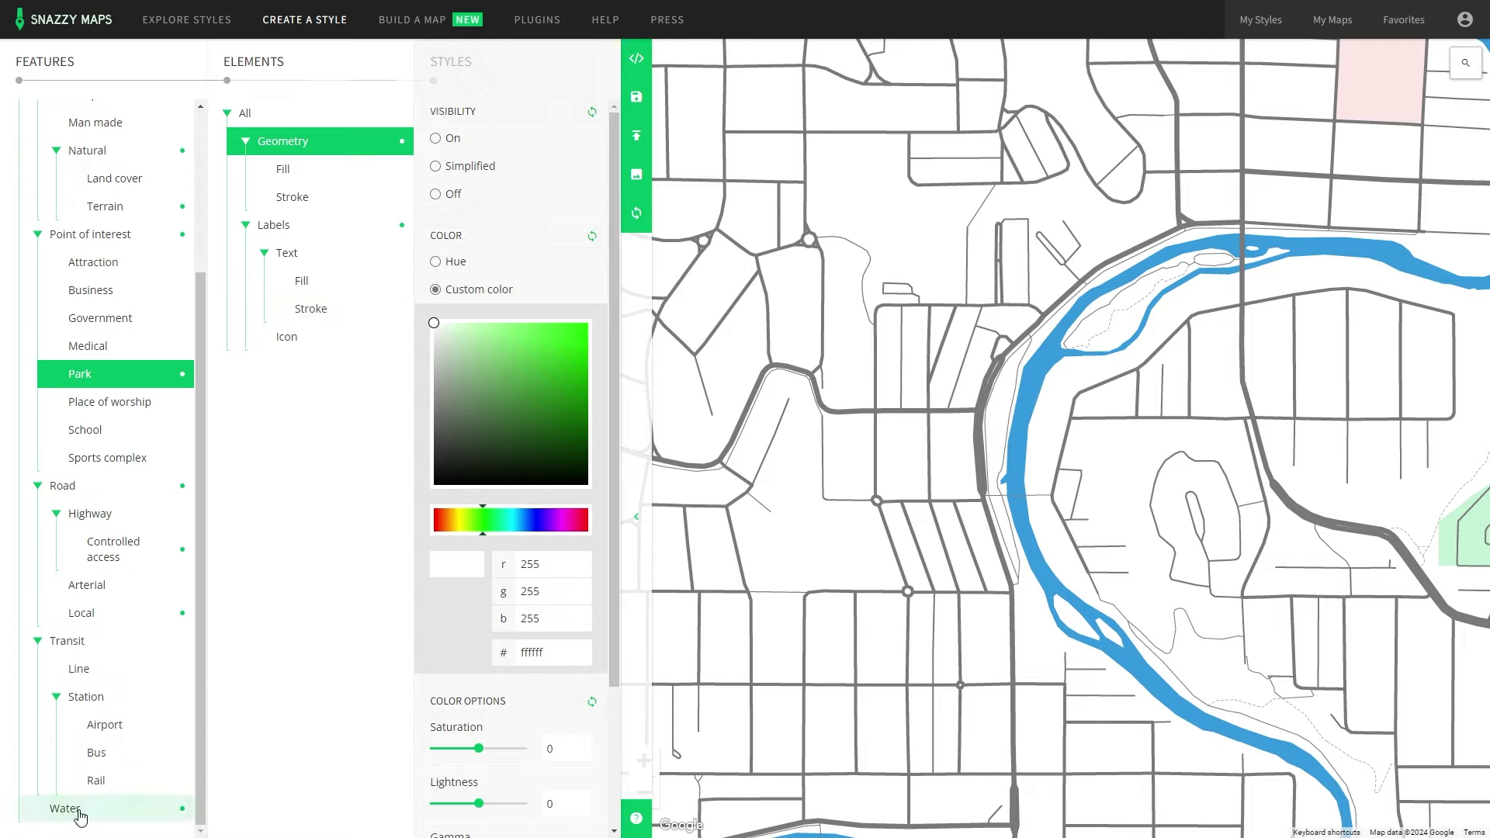
{"action": "left_click", "coordinate": [300, 140]}
{"action": "left_click_drag", "start_coordinate": [506, 355], "coordinate": [392, 306]}
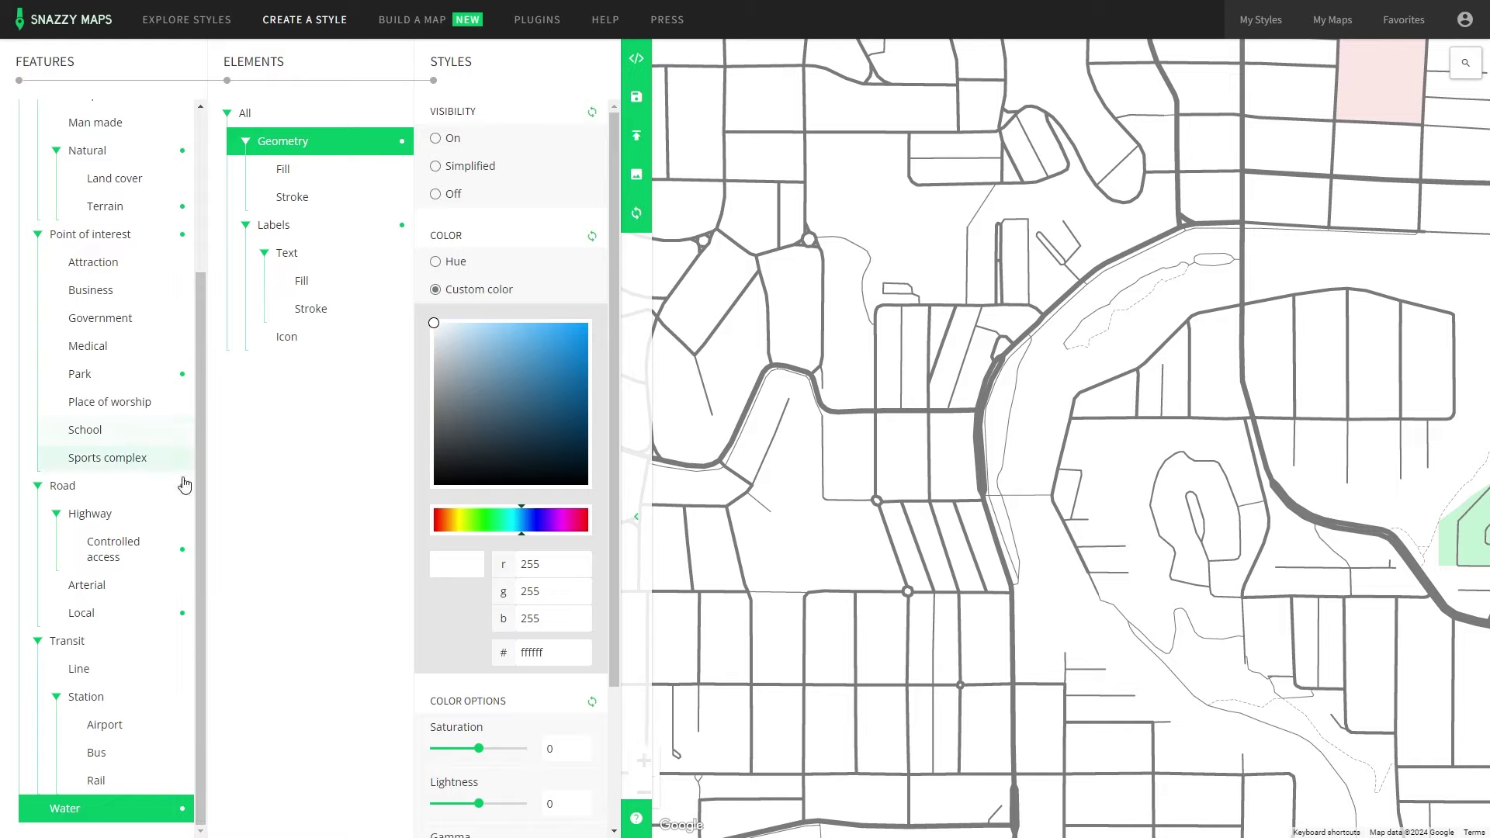
{"action": "left_click", "coordinate": [637, 174]}
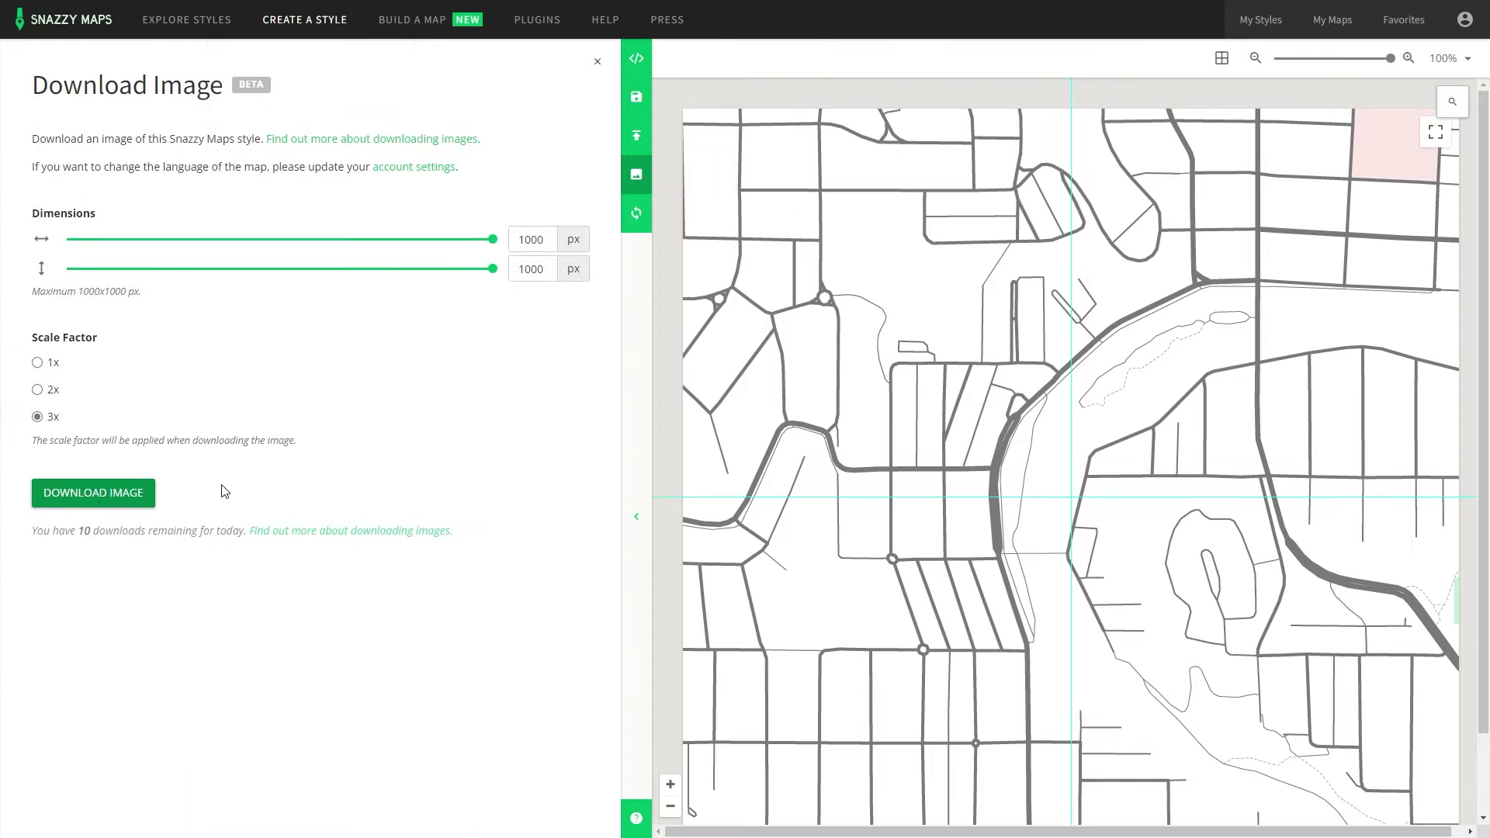
{"action": "left_click", "coordinate": [128, 491]}
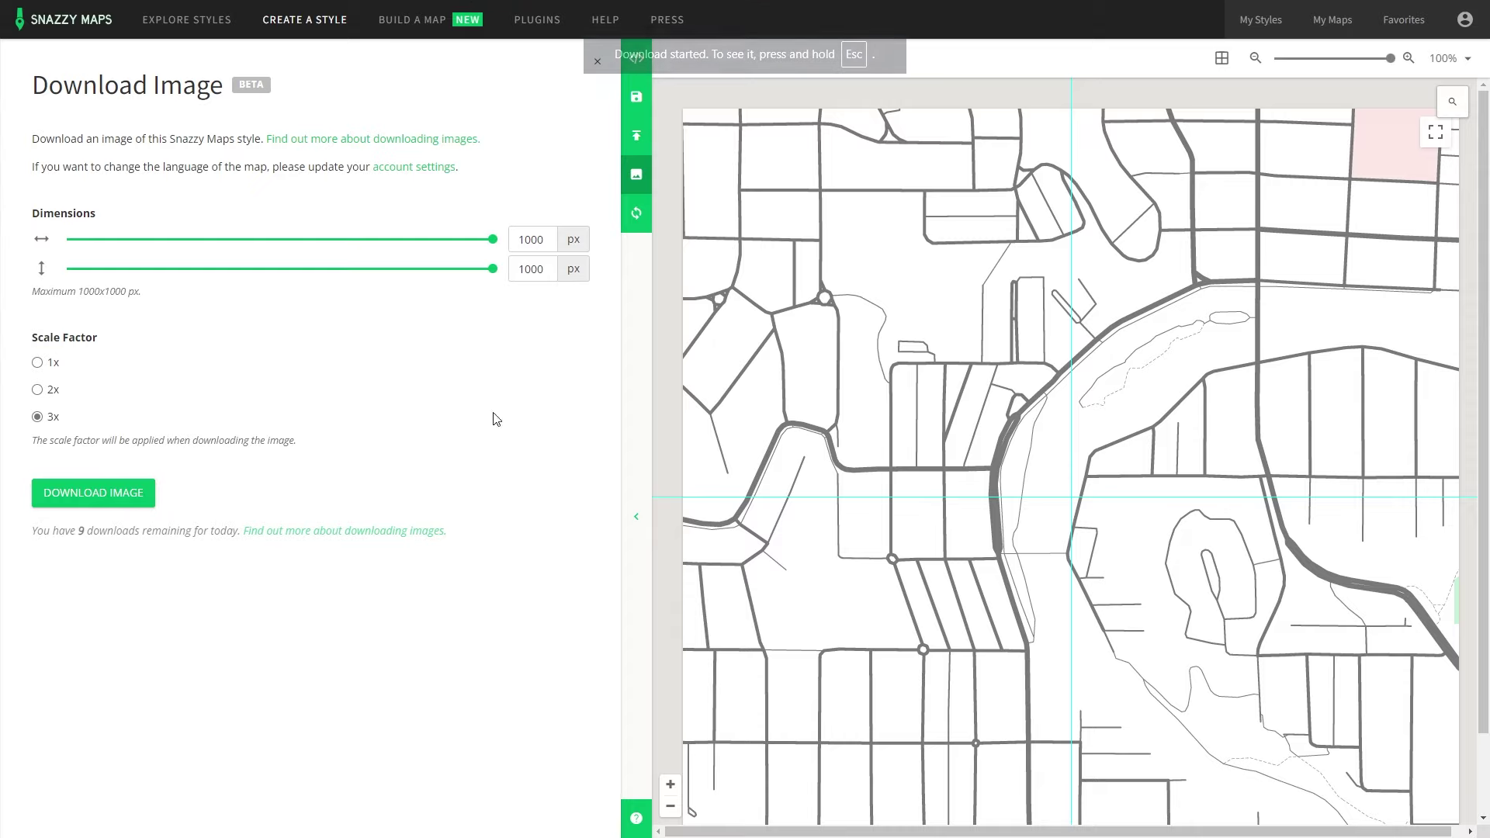
- Turn the Road geometry colour white
{"action": "left_click", "coordinate": [598, 68]}
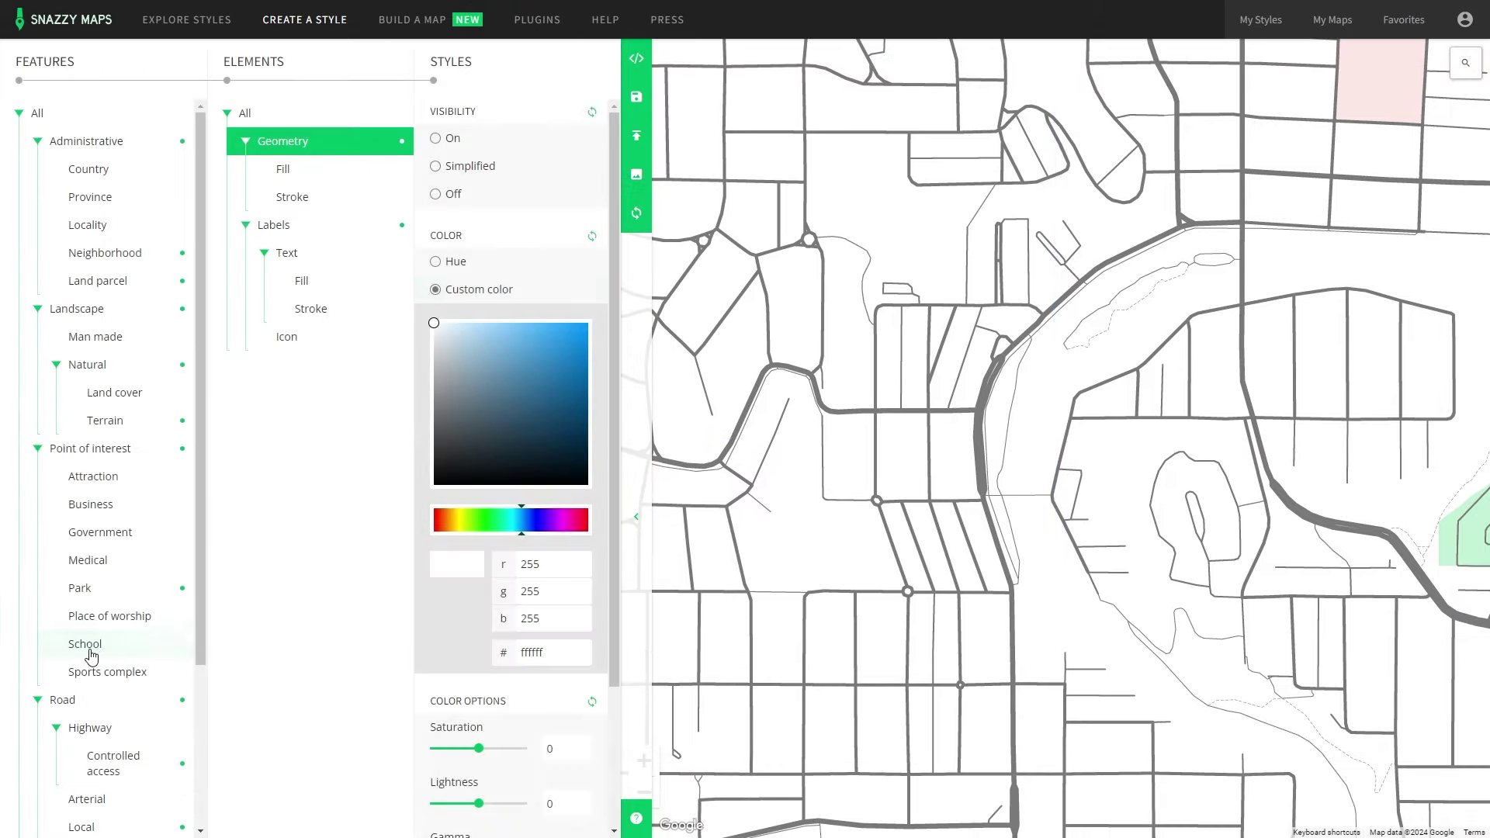
{"action": "scroll", "coordinate": [116, 722], "scroll_direction": "down", "scroll_amount": 3}
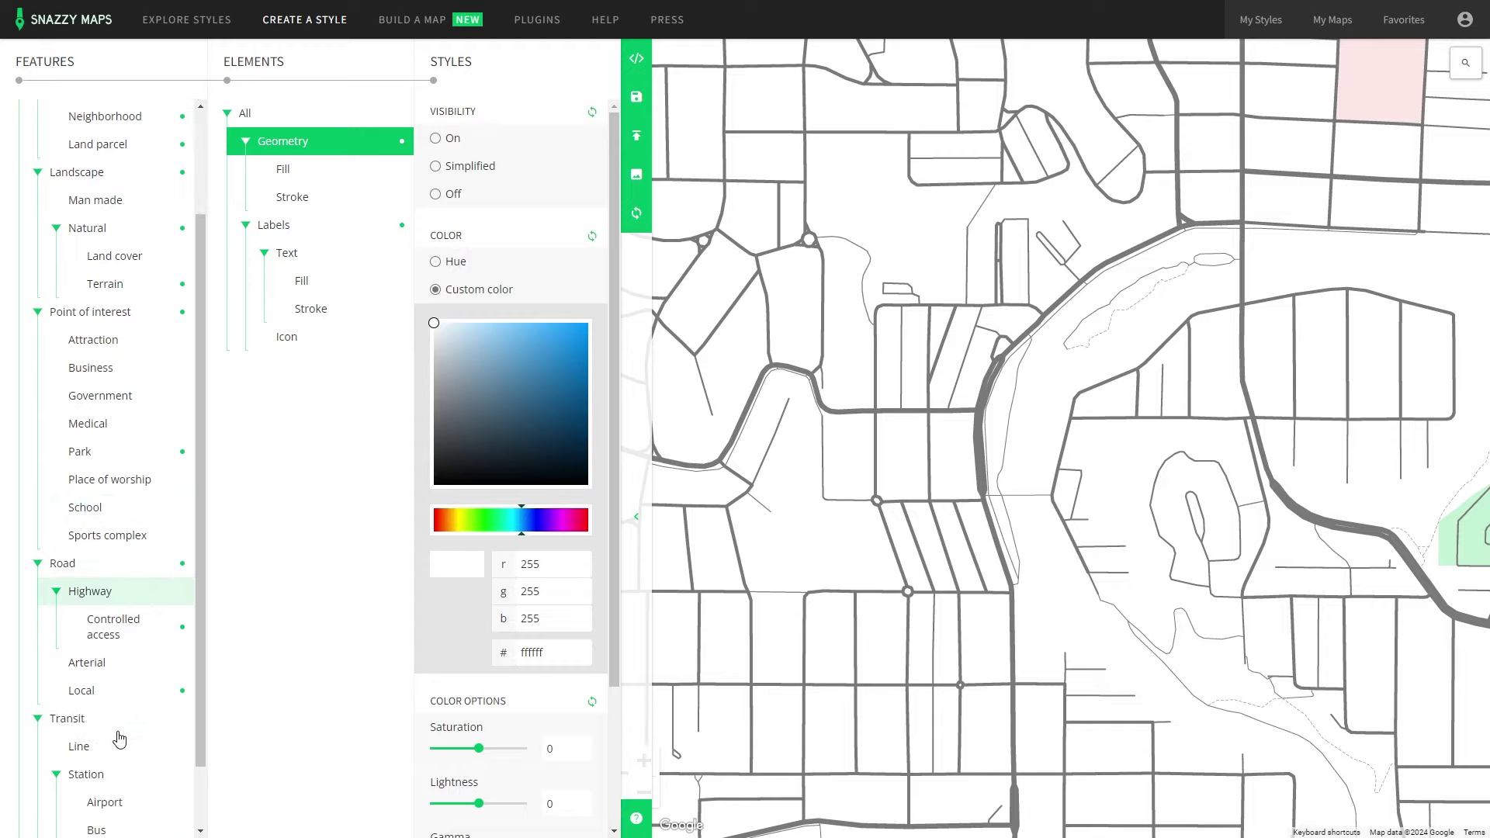
{"action": "scroll", "coordinate": [116, 667], "scroll_direction": "up", "scroll_amount": 3}
{"action": "left_click", "coordinate": [109, 700]}
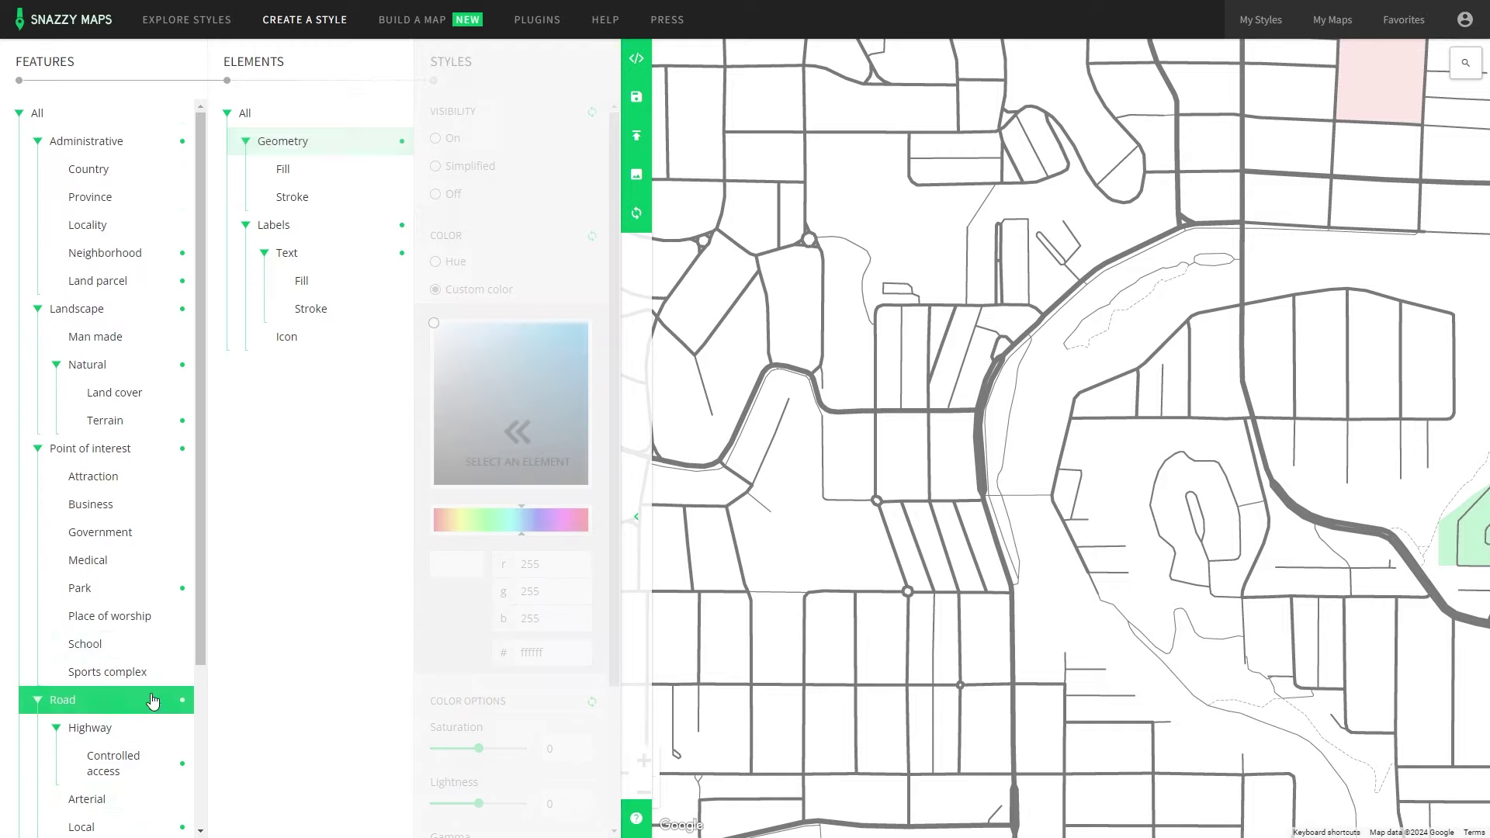
{"action": "left_click", "coordinate": [326, 148]}
{"action": "left_click_drag", "start_coordinate": [510, 385], "coordinate": [423, 321]}
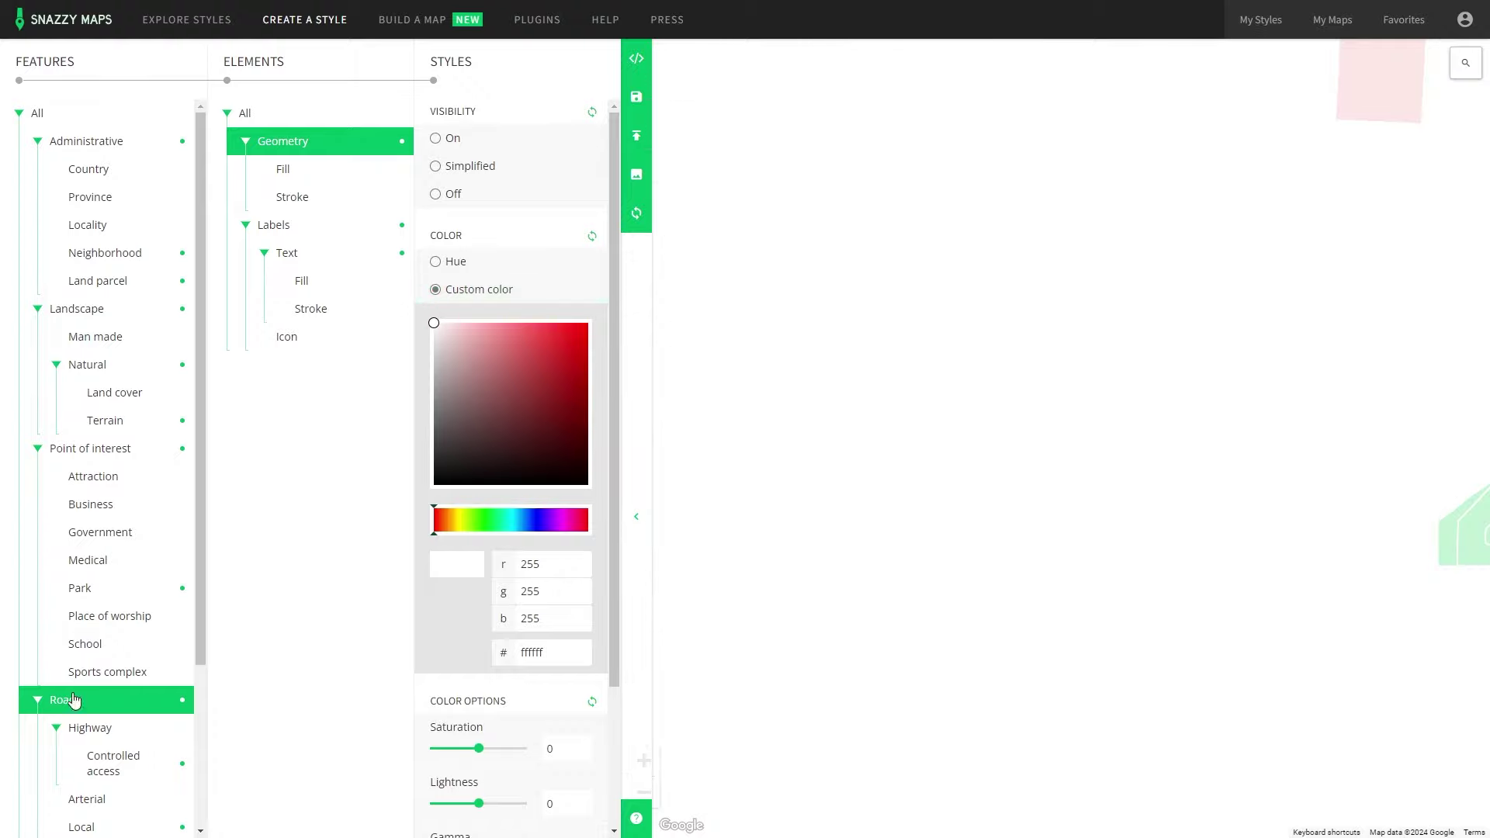
- Colour the Water geometry soft blue 7596dd and download the river-only map image
{"action": "scroll", "coordinate": [62, 722], "scroll_direction": "down", "scroll_amount": 3}
{"action": "left_click", "coordinate": [81, 811]}
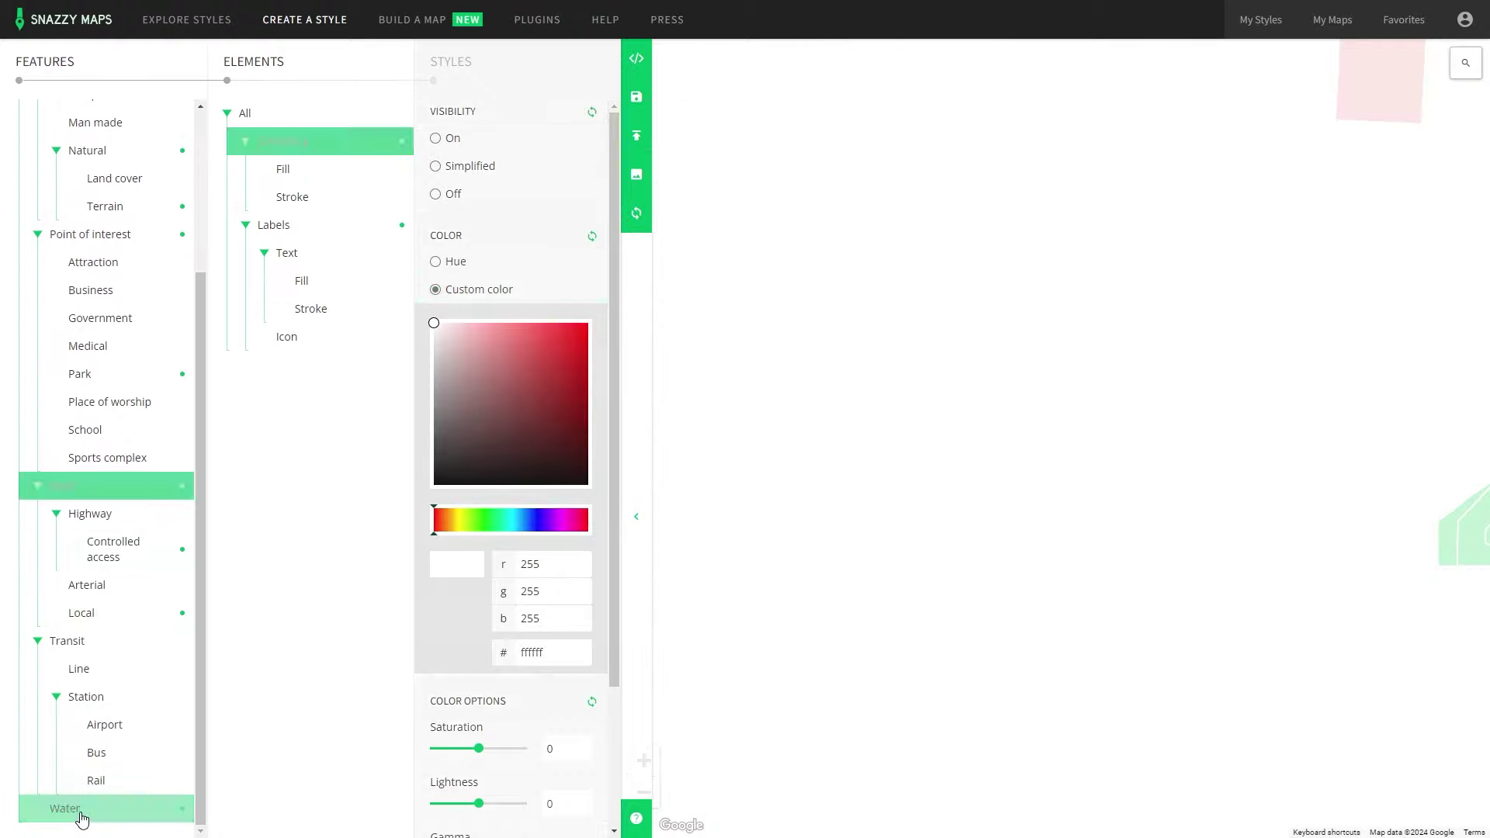
{"action": "left_click", "coordinate": [316, 148]}
{"action": "left_click", "coordinate": [527, 530]}
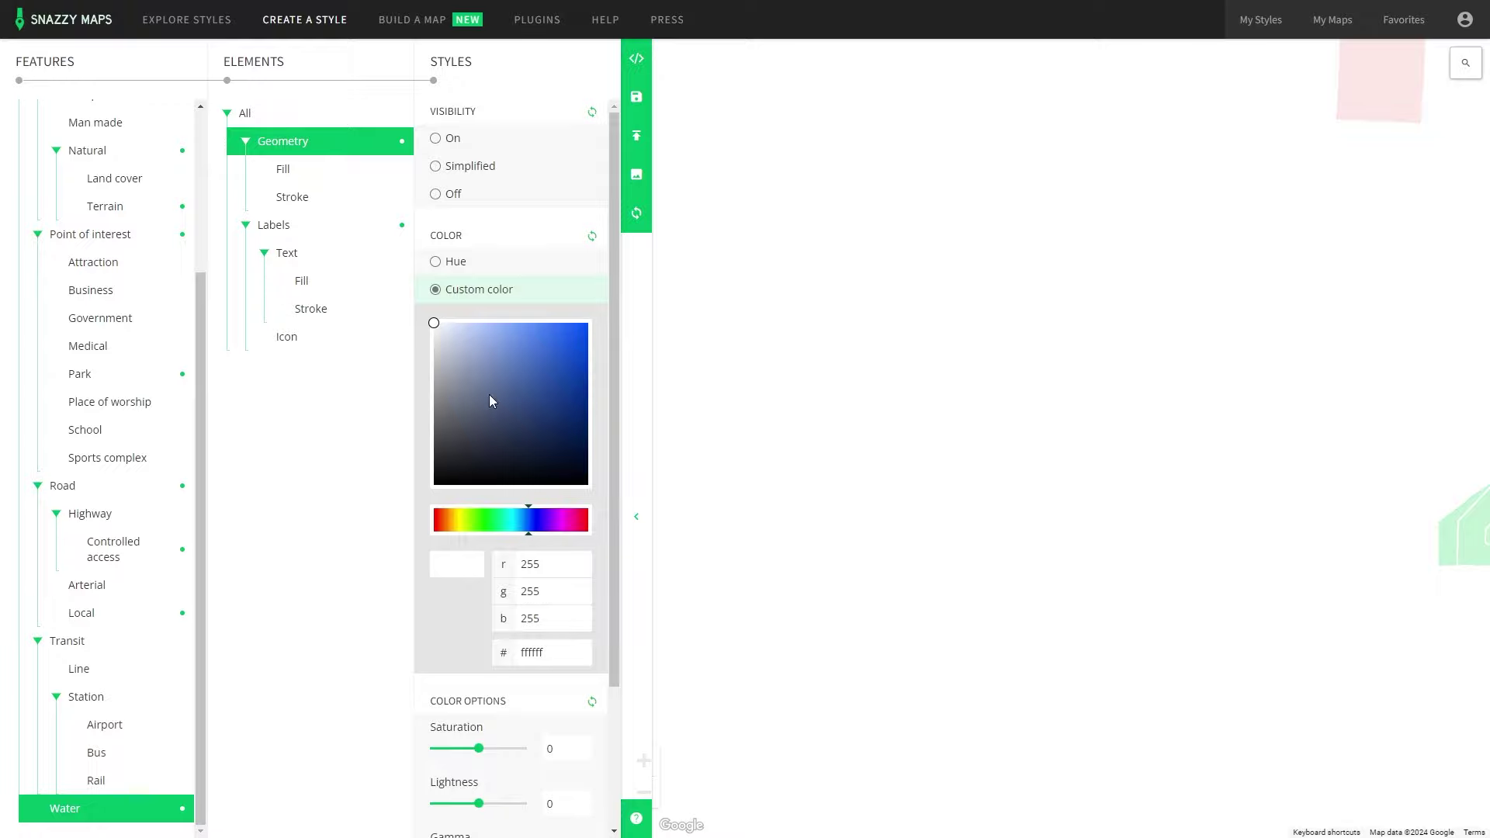
{"action": "left_click_drag", "start_coordinate": [490, 398], "coordinate": [506, 345]}
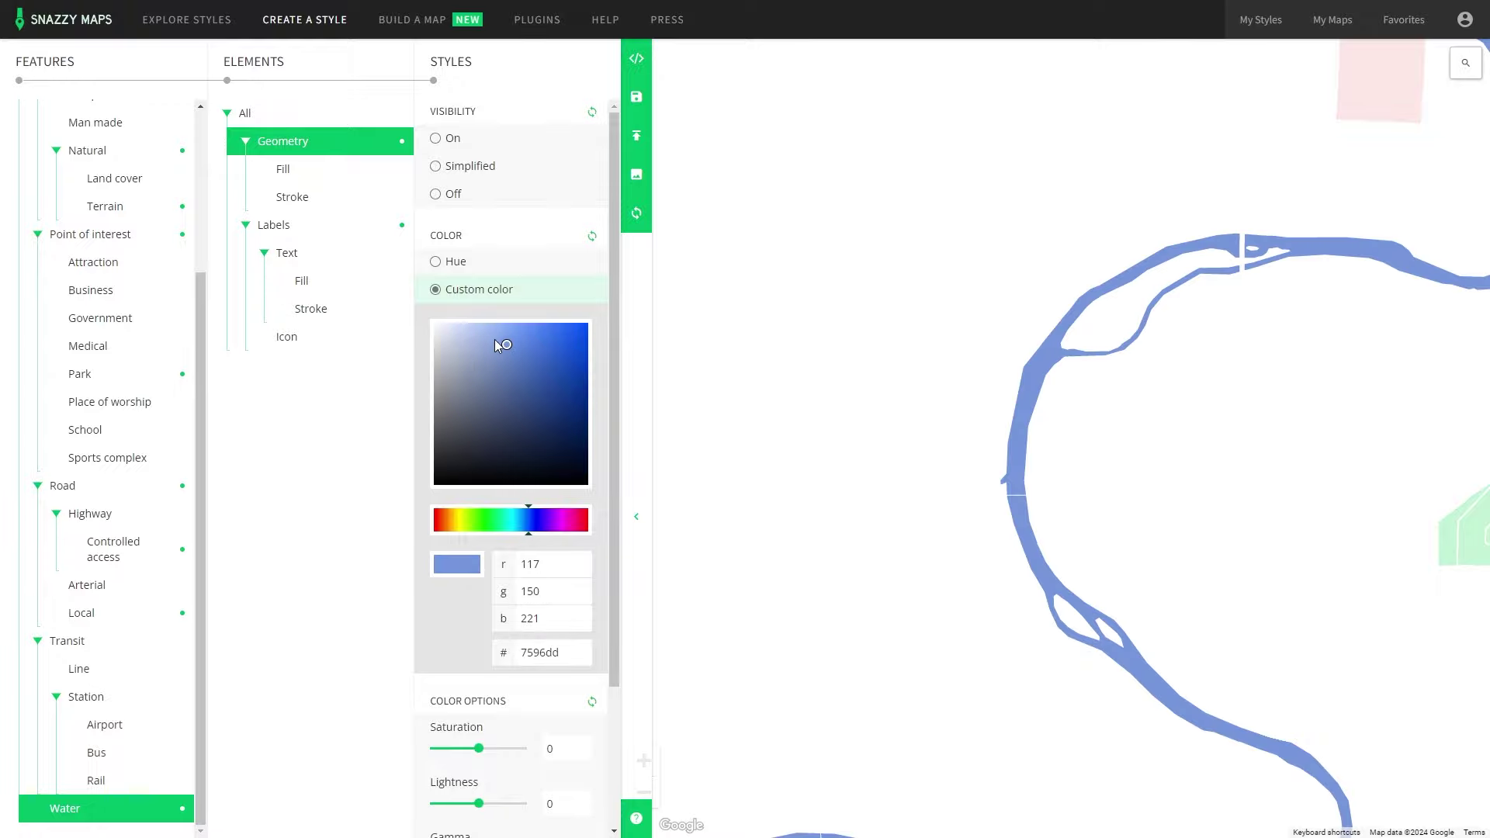
{"action": "left_click", "coordinate": [637, 174]}
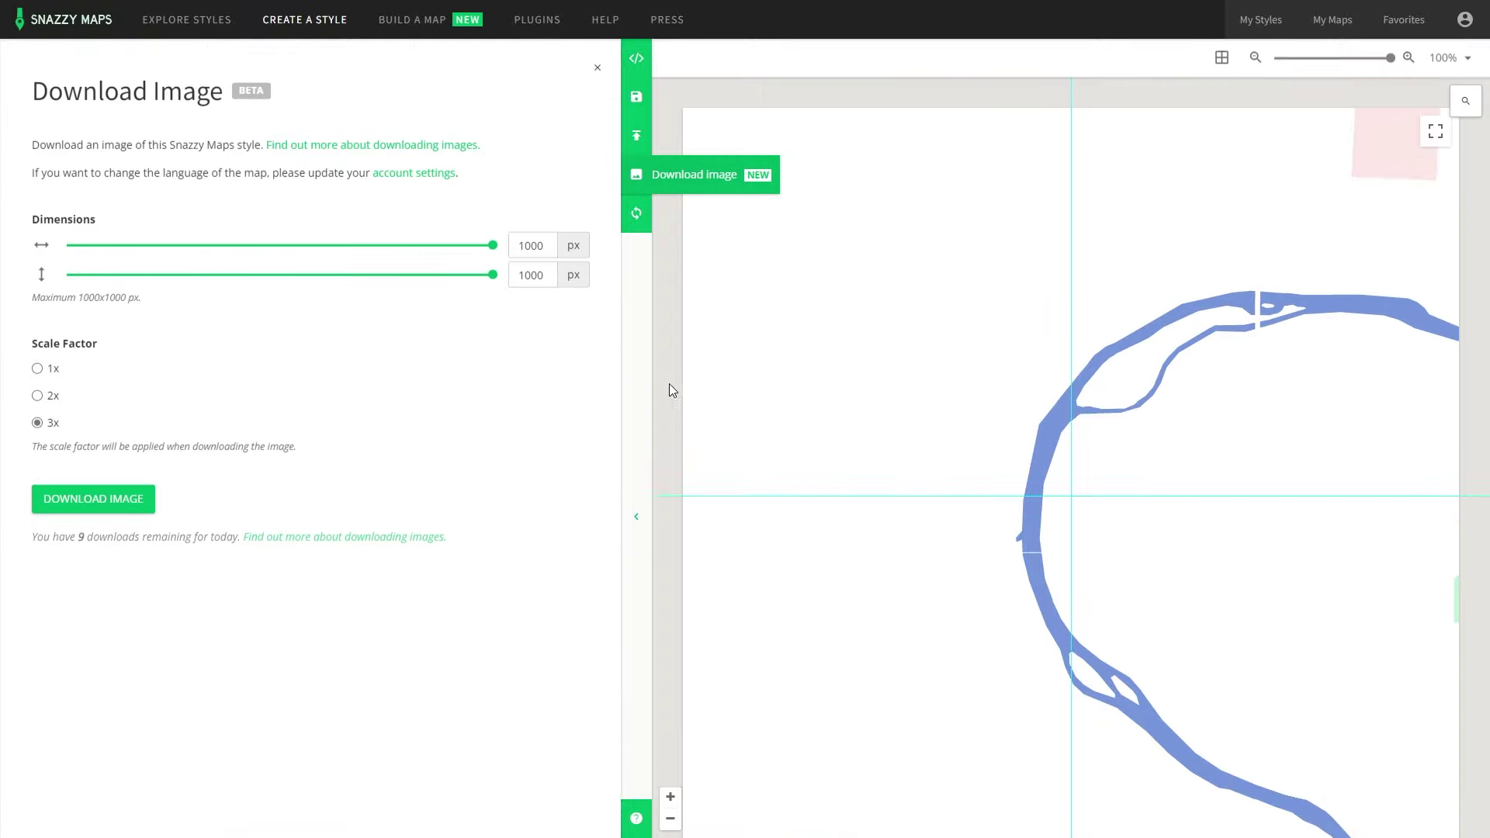
{"action": "left_click", "coordinate": [153, 503]}
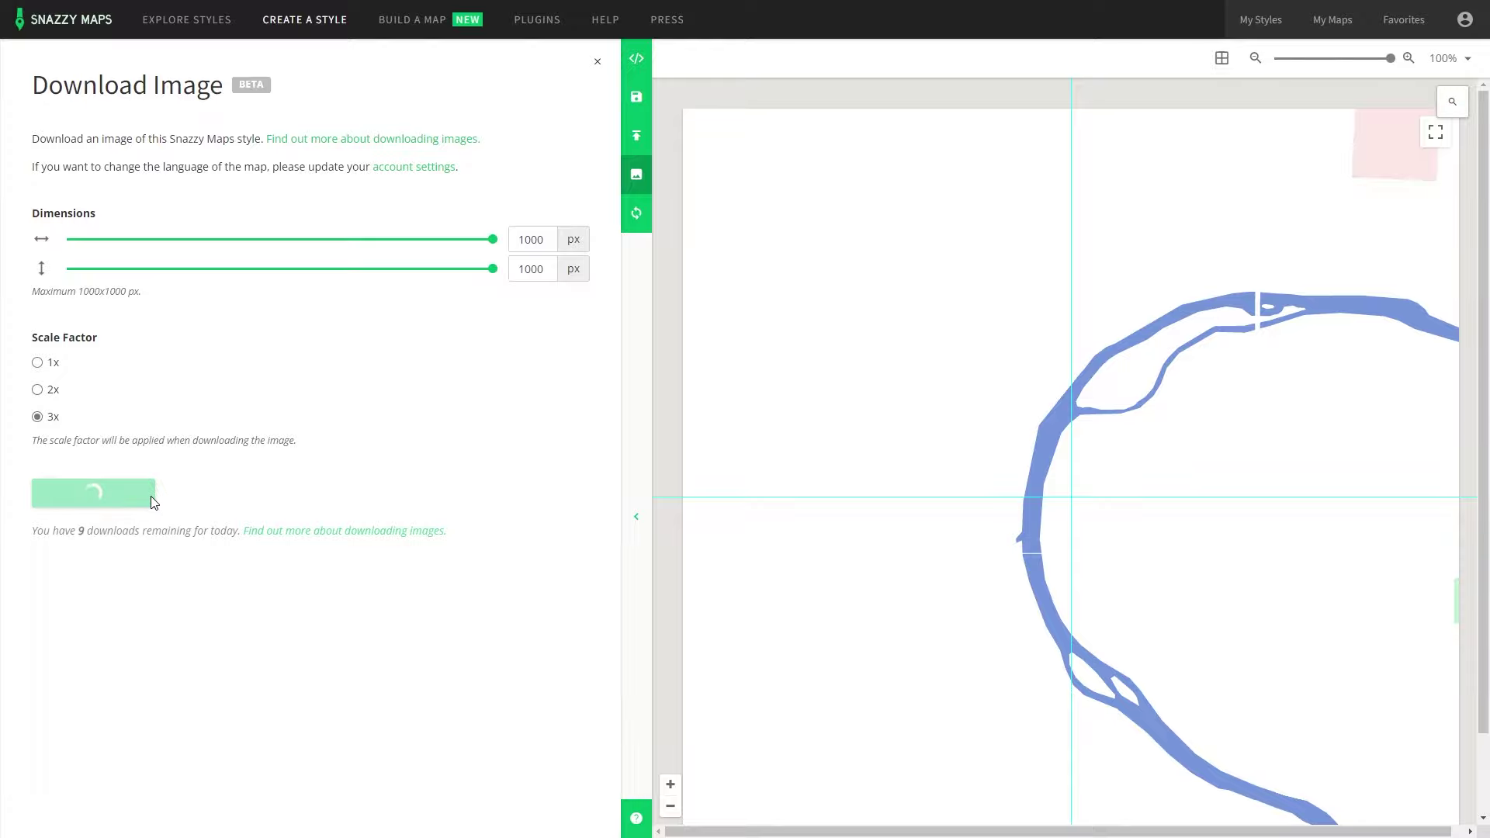
- Set the Water geometry colour back to white (ffffff)
{"action": "left_click", "coordinate": [595, 59]}
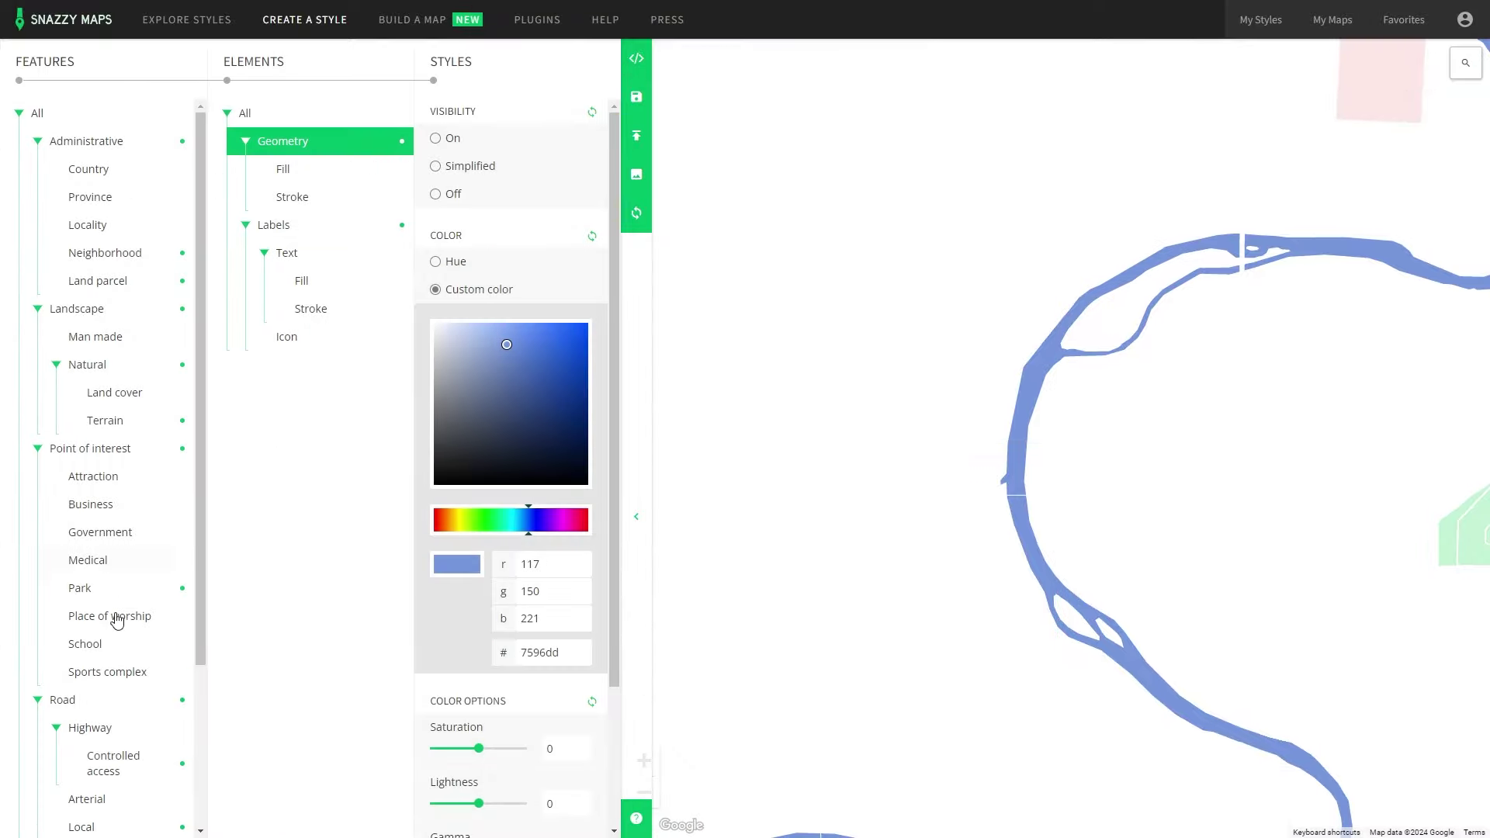
{"action": "left_click_drag", "start_coordinate": [481, 371], "coordinate": [409, 300]}
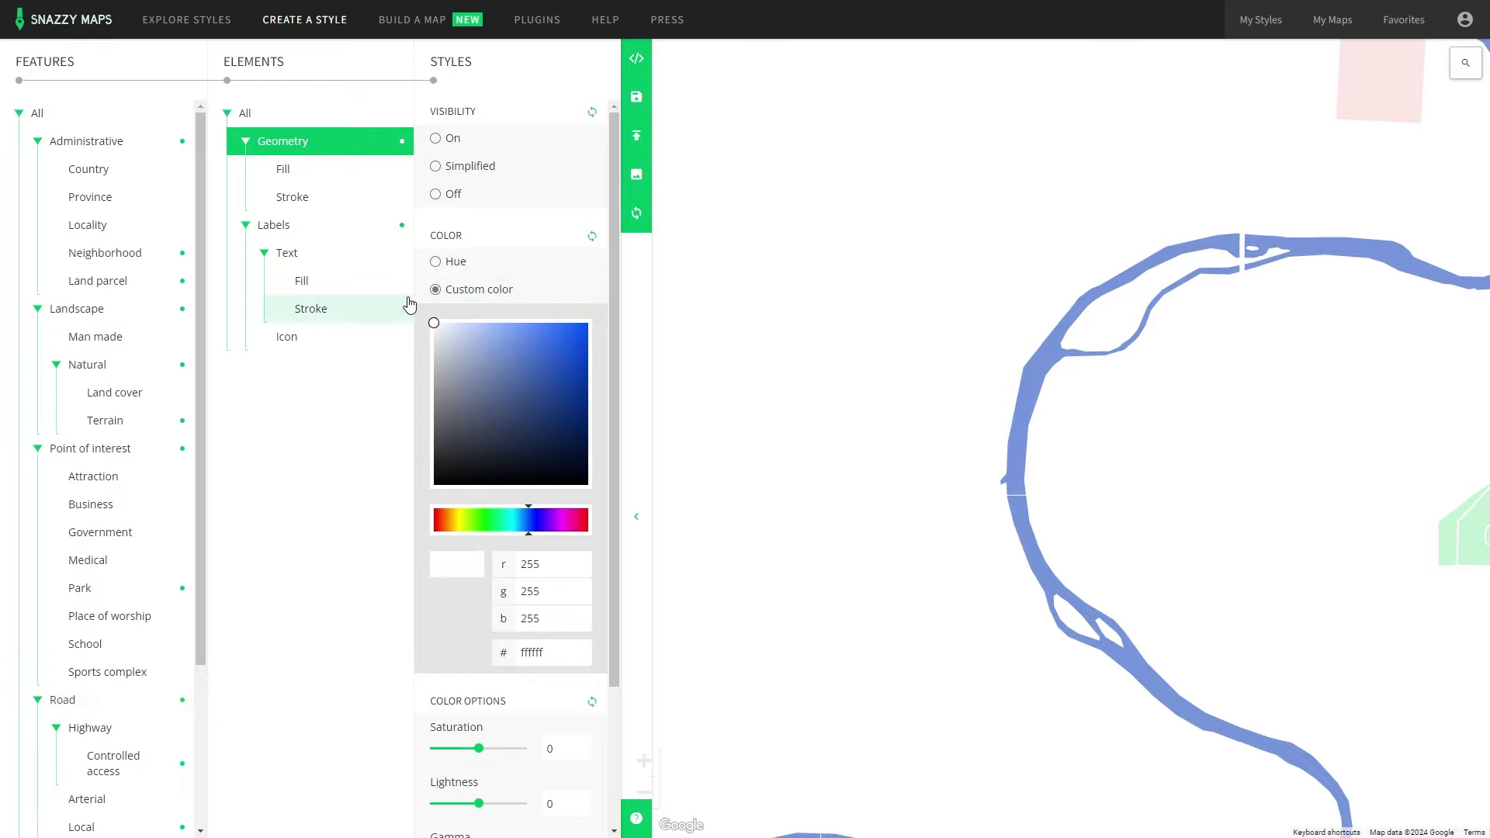
{"action": "scroll", "coordinate": [106, 726], "scroll_direction": "down", "scroll_amount": 2}
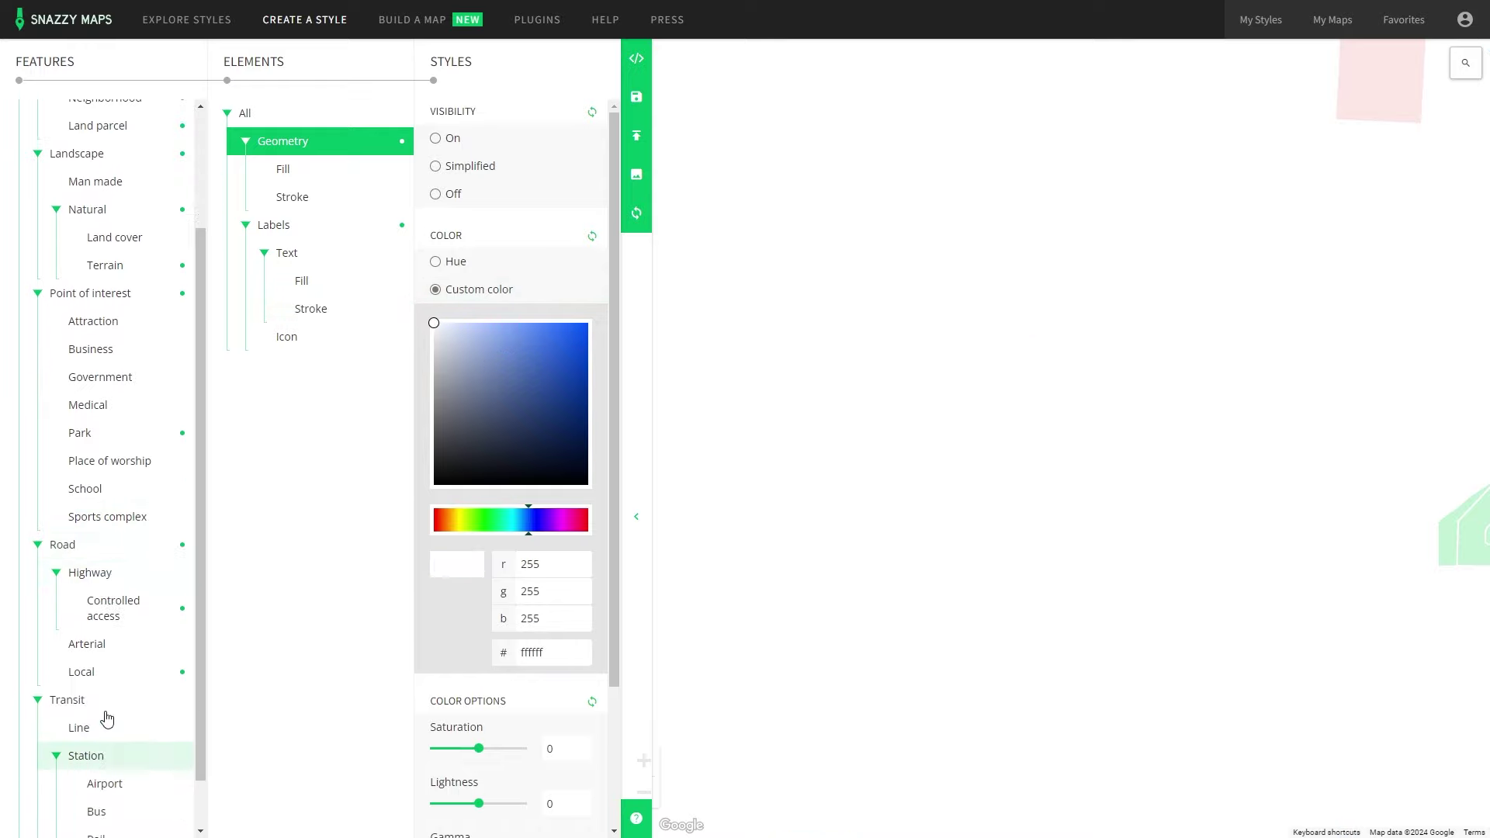
- Colour the Park geometry light green 9ccc92 and download the park-only map image
{"action": "left_click", "coordinate": [98, 432]}
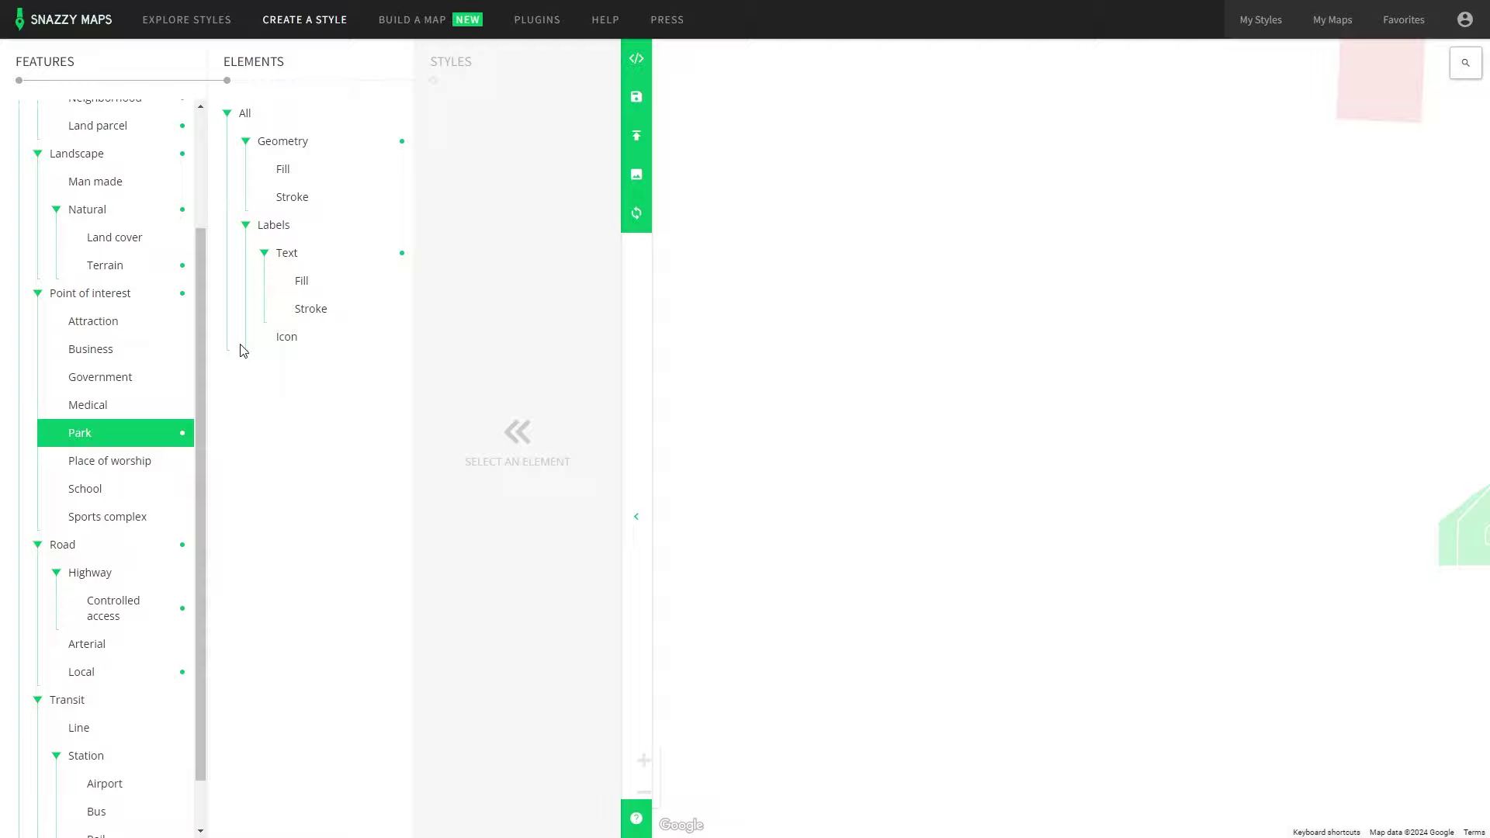
{"action": "left_click", "coordinate": [287, 141]}
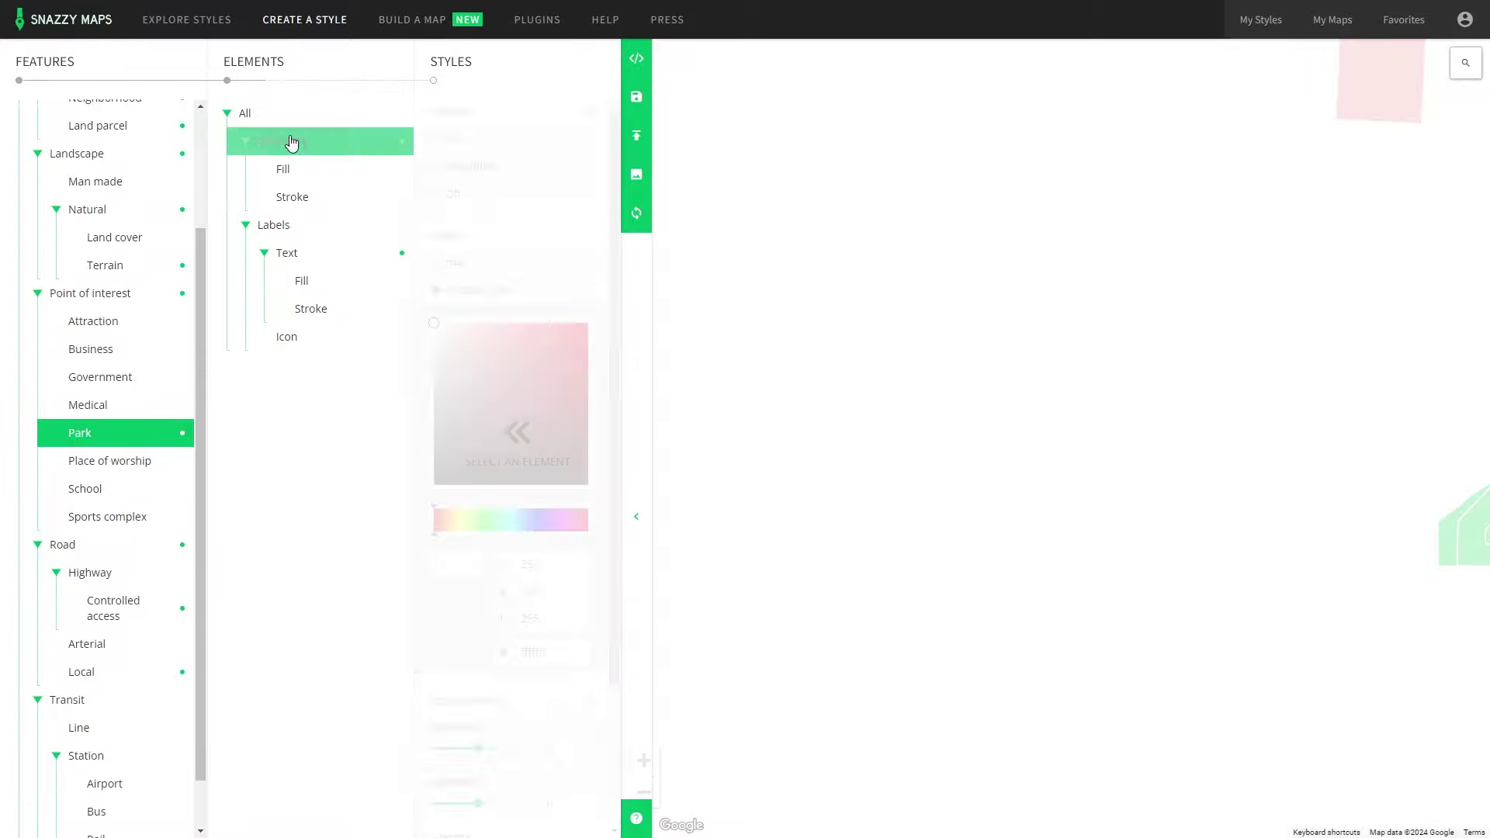
{"action": "left_click", "coordinate": [476, 520]}
{"action": "left_click", "coordinate": [461, 363]}
{"action": "left_click", "coordinate": [477, 357]}
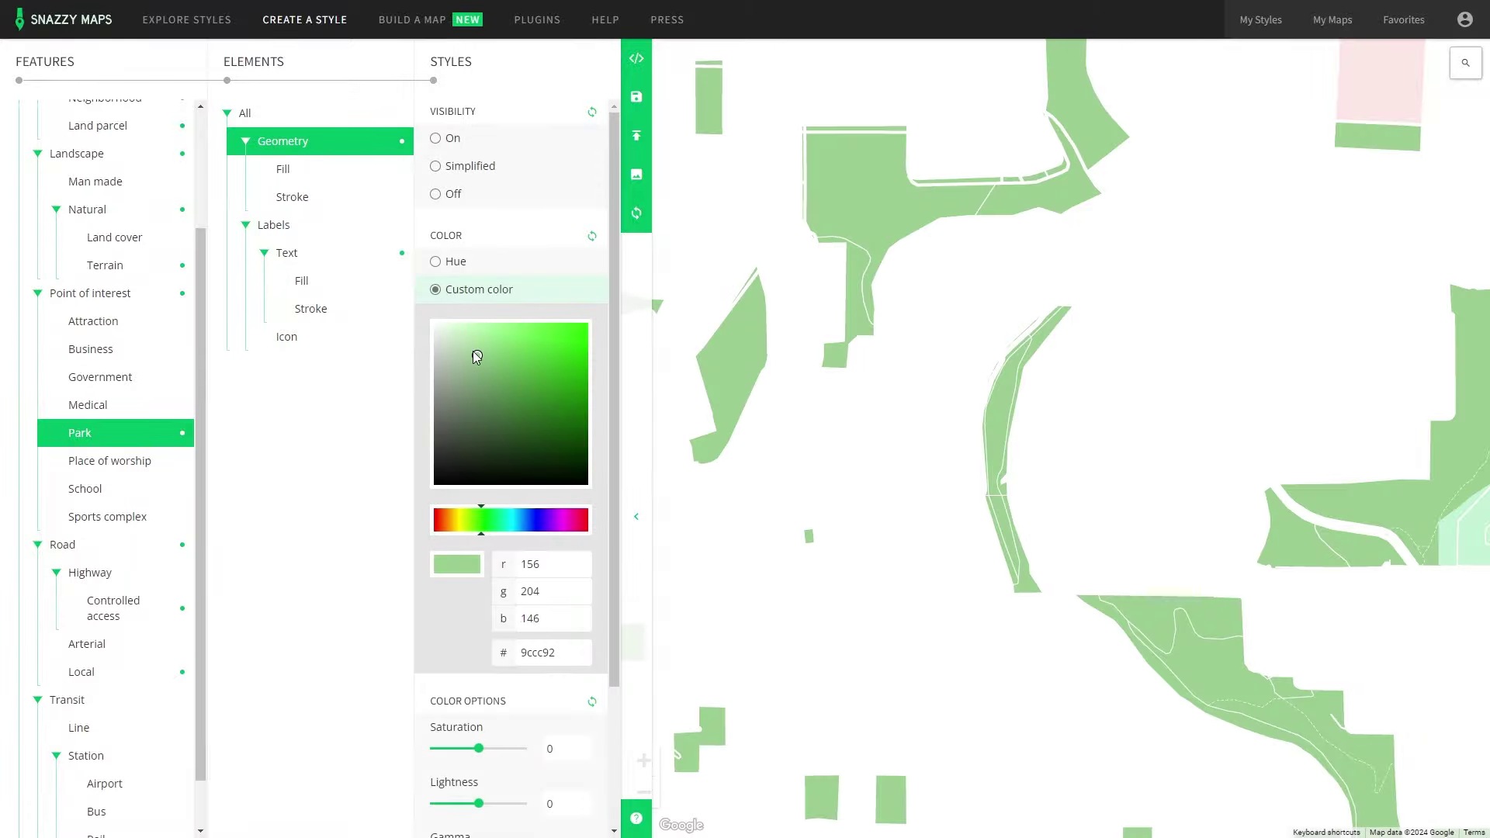
{"action": "left_click", "coordinate": [636, 174]}
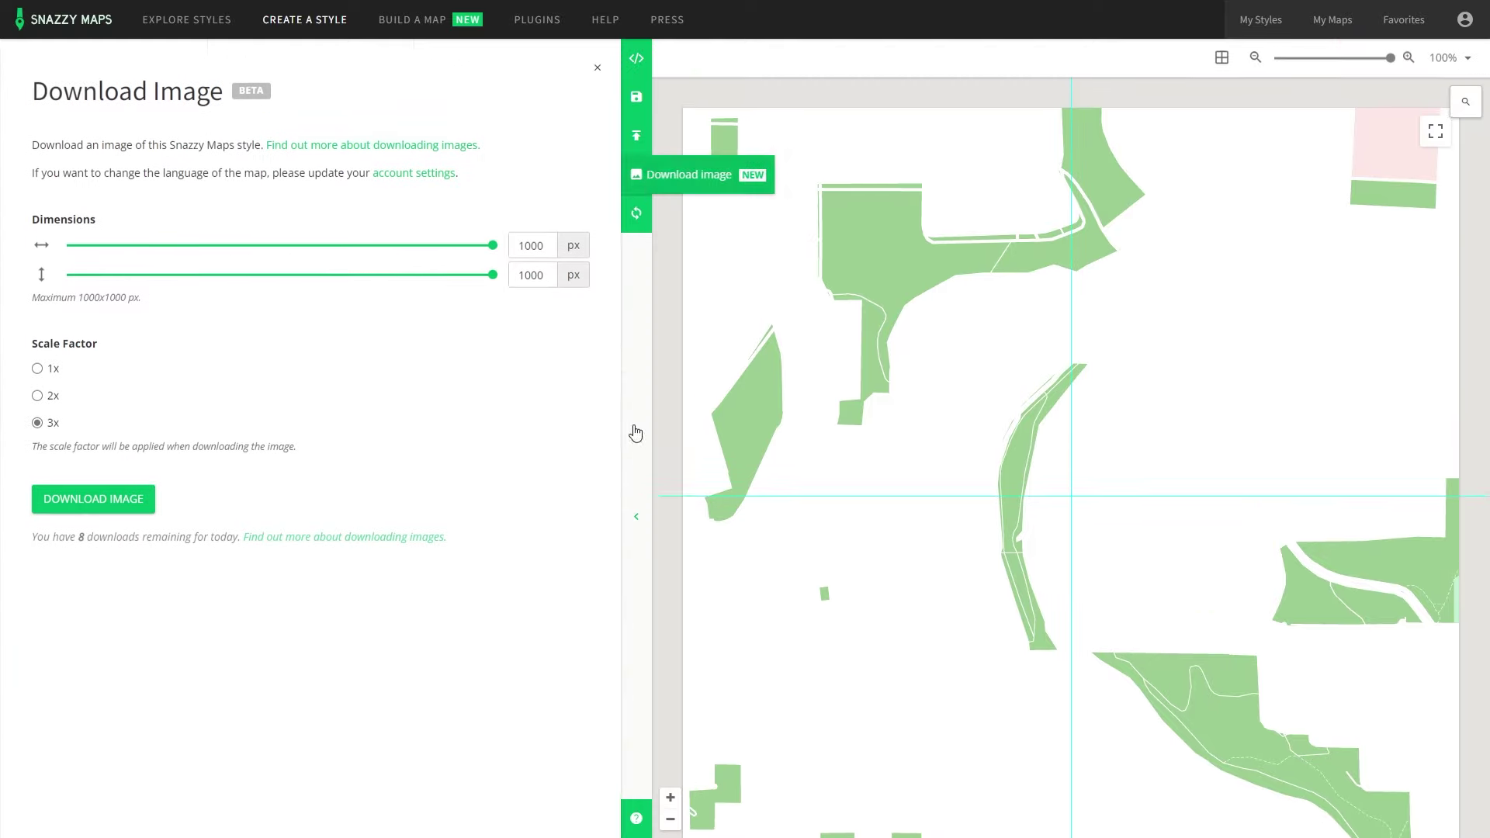
{"action": "left_click", "coordinate": [133, 495]}
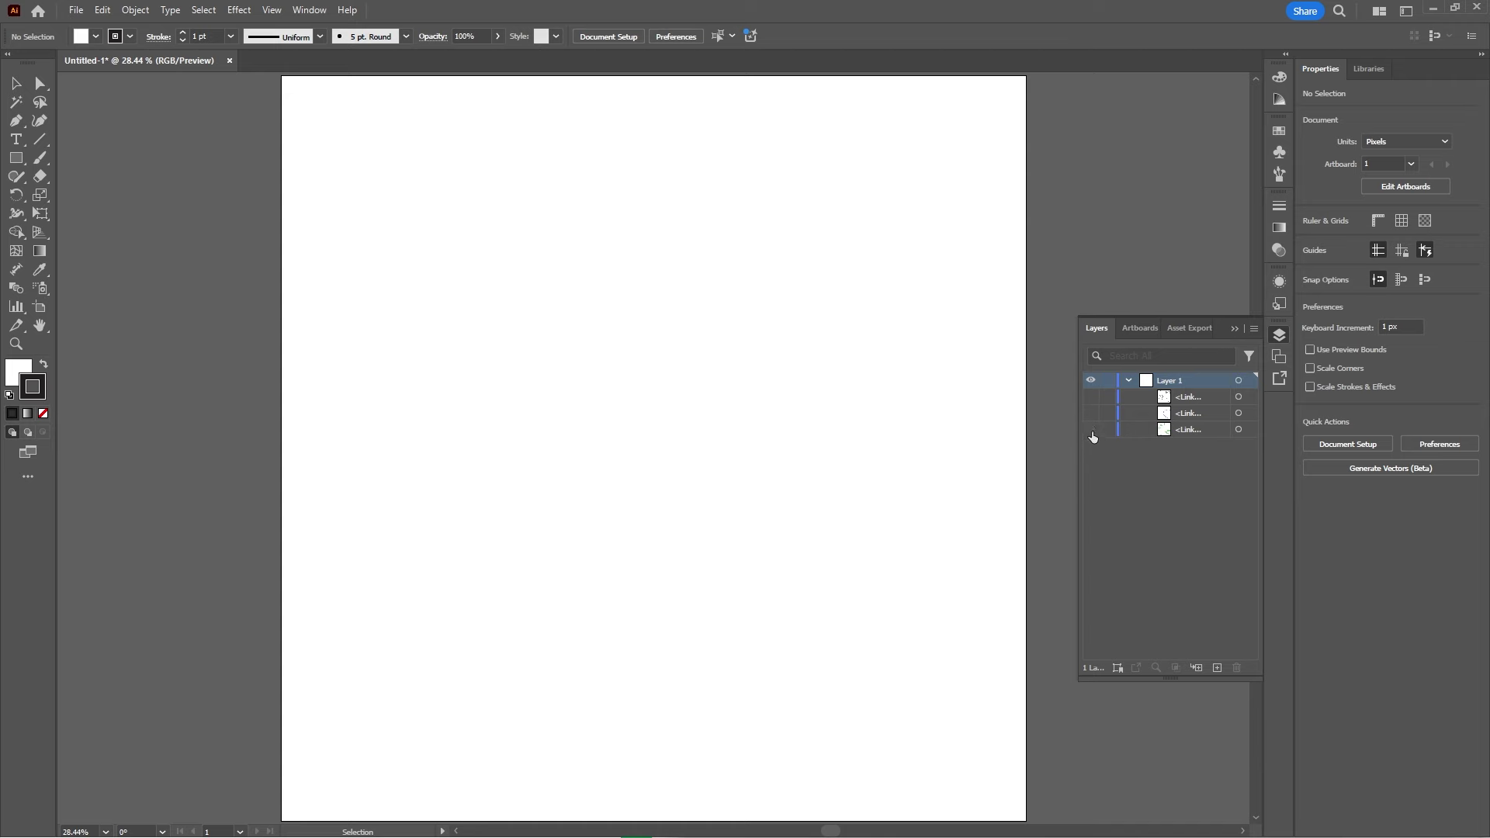
- Turn on the park, river and street map images, then select the grey street map
{"action": "left_click", "coordinate": [1091, 431]}
{"action": "left_click", "coordinate": [1091, 412]}
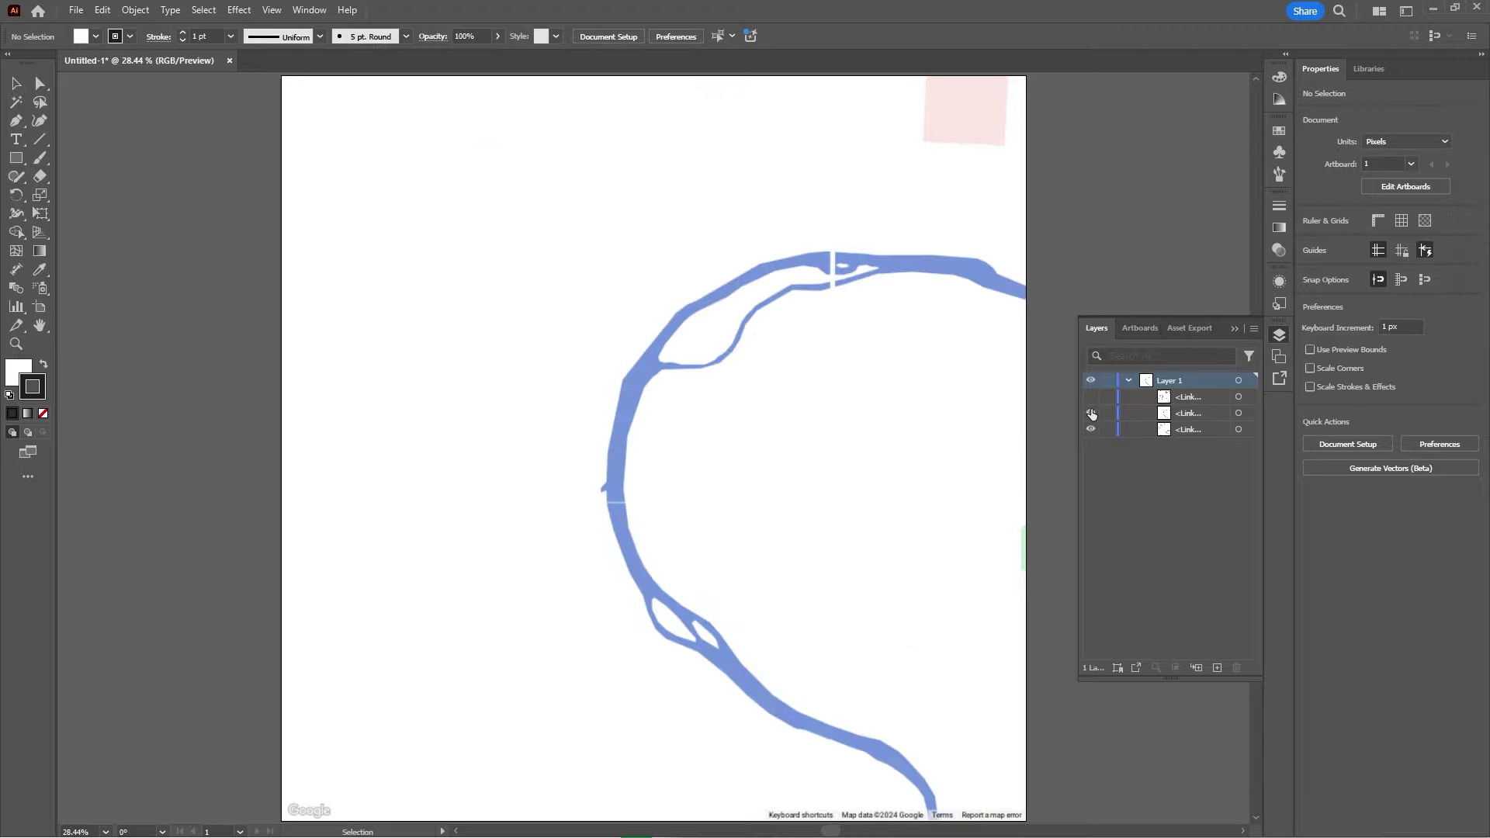
{"action": "left_click", "coordinate": [1091, 397]}
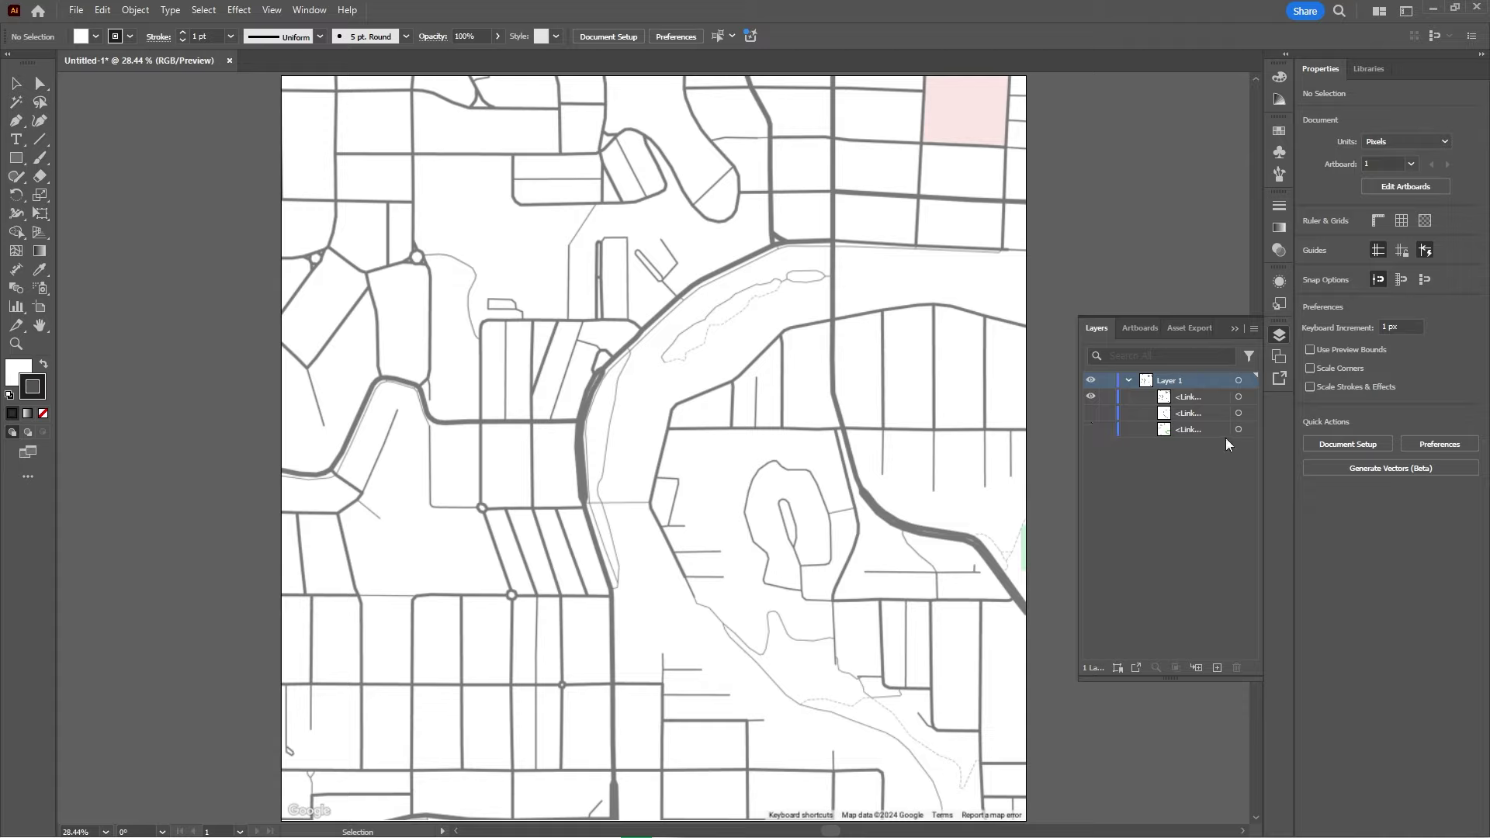
{"action": "left_click", "coordinate": [1251, 397]}
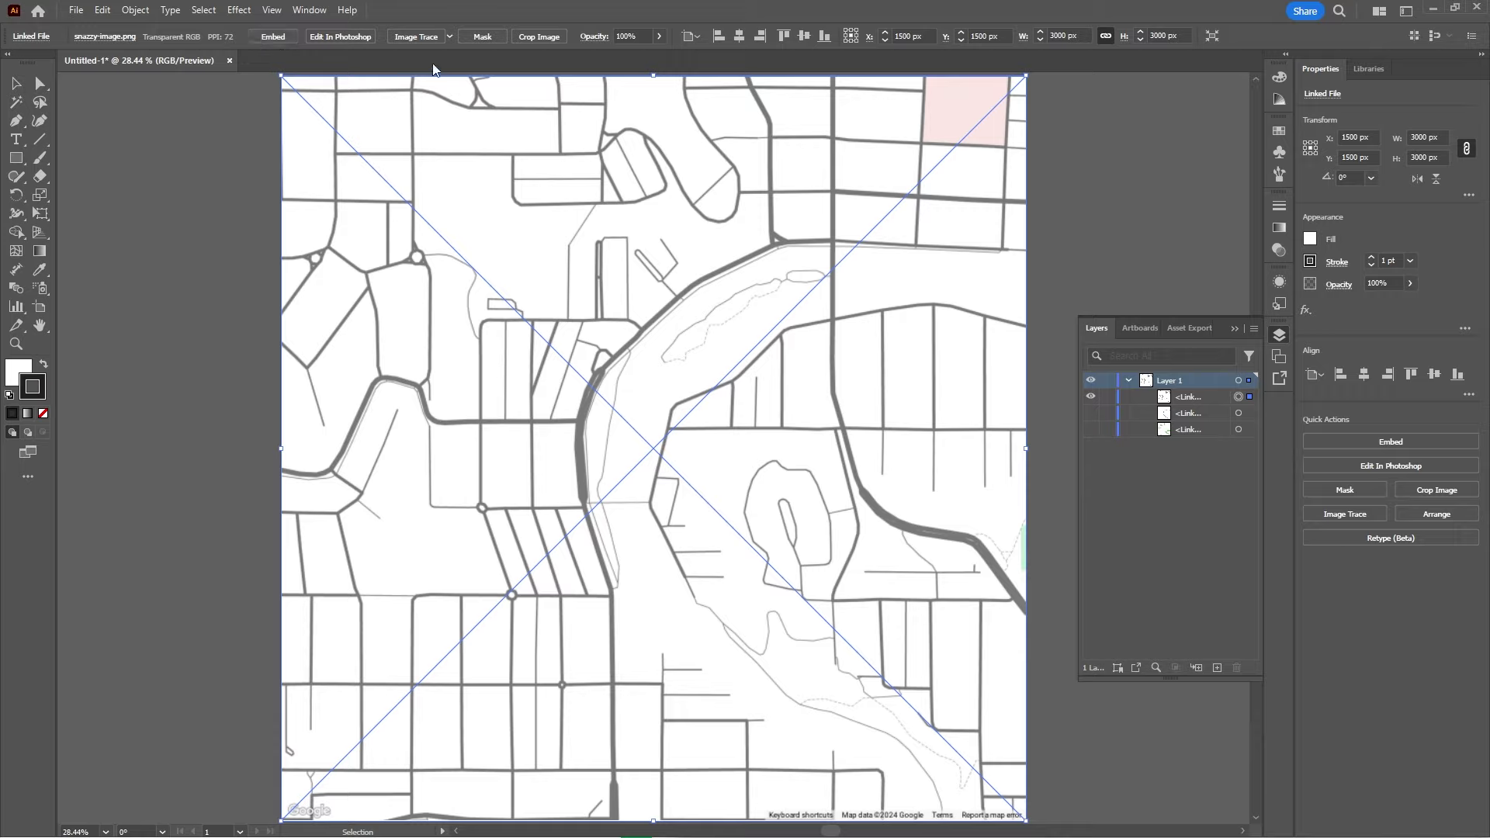
- Trace the street map with the Black and White Logo preset, accepting the large-image warning
{"action": "left_click", "coordinate": [451, 38]}
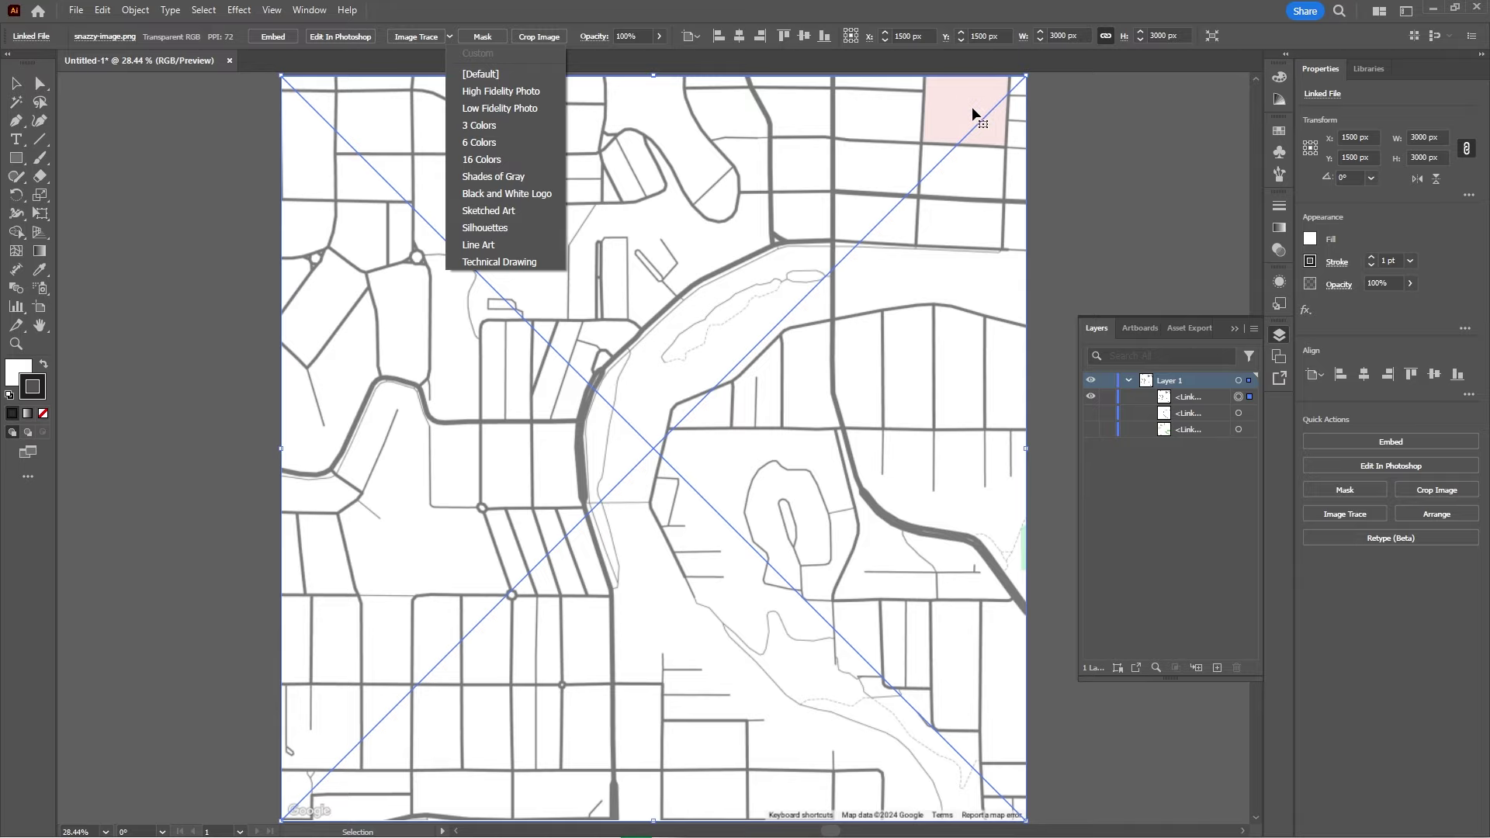
{"action": "left_click", "coordinate": [518, 196]}
{"action": "left_click", "coordinate": [1073, 446]}
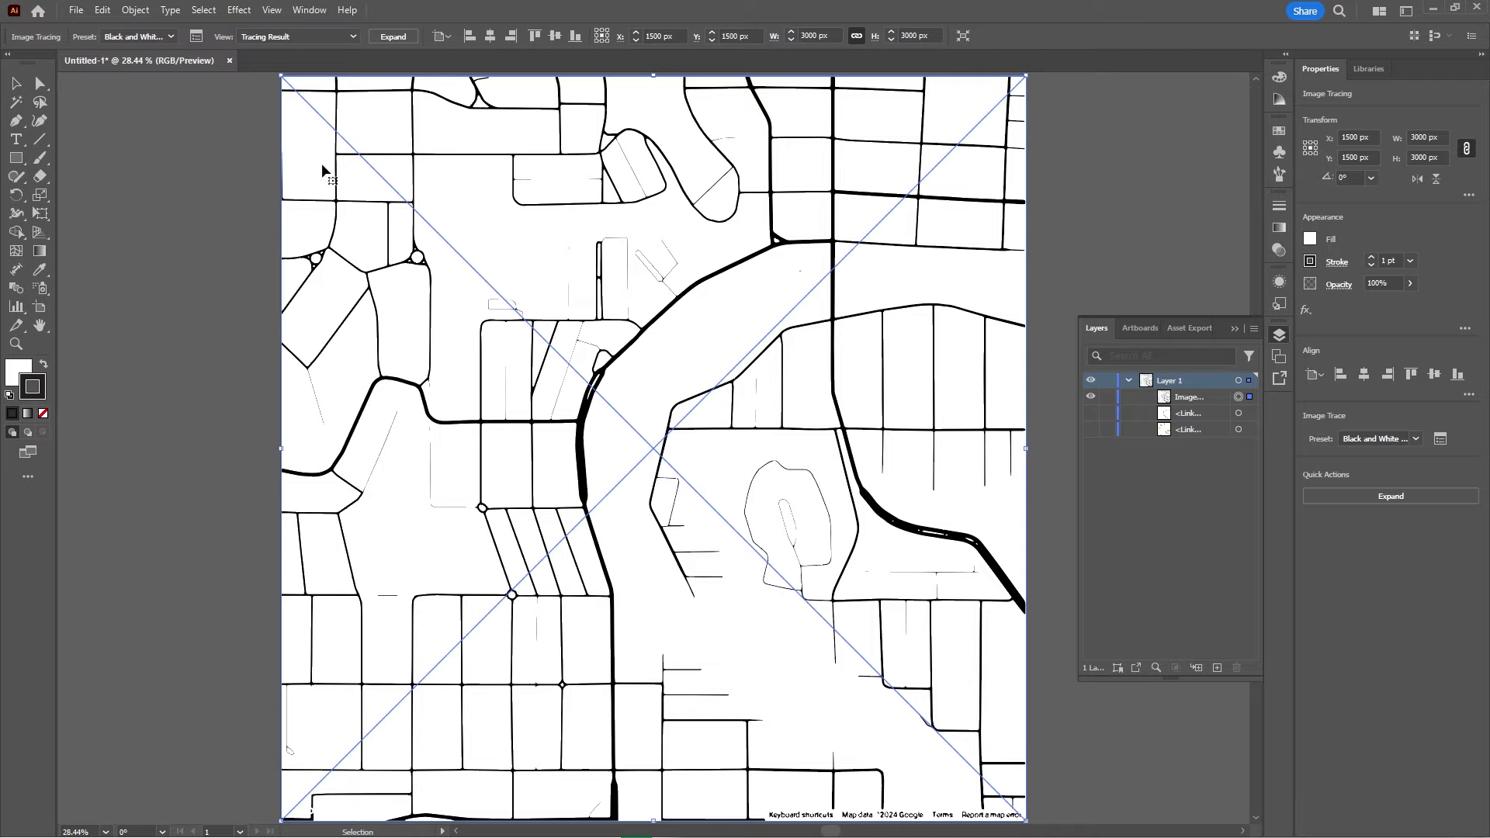
- In the advanced Image Trace options, ignore white and set Paths 100% and Noise 1 px
{"action": "left_click", "coordinate": [197, 37]}
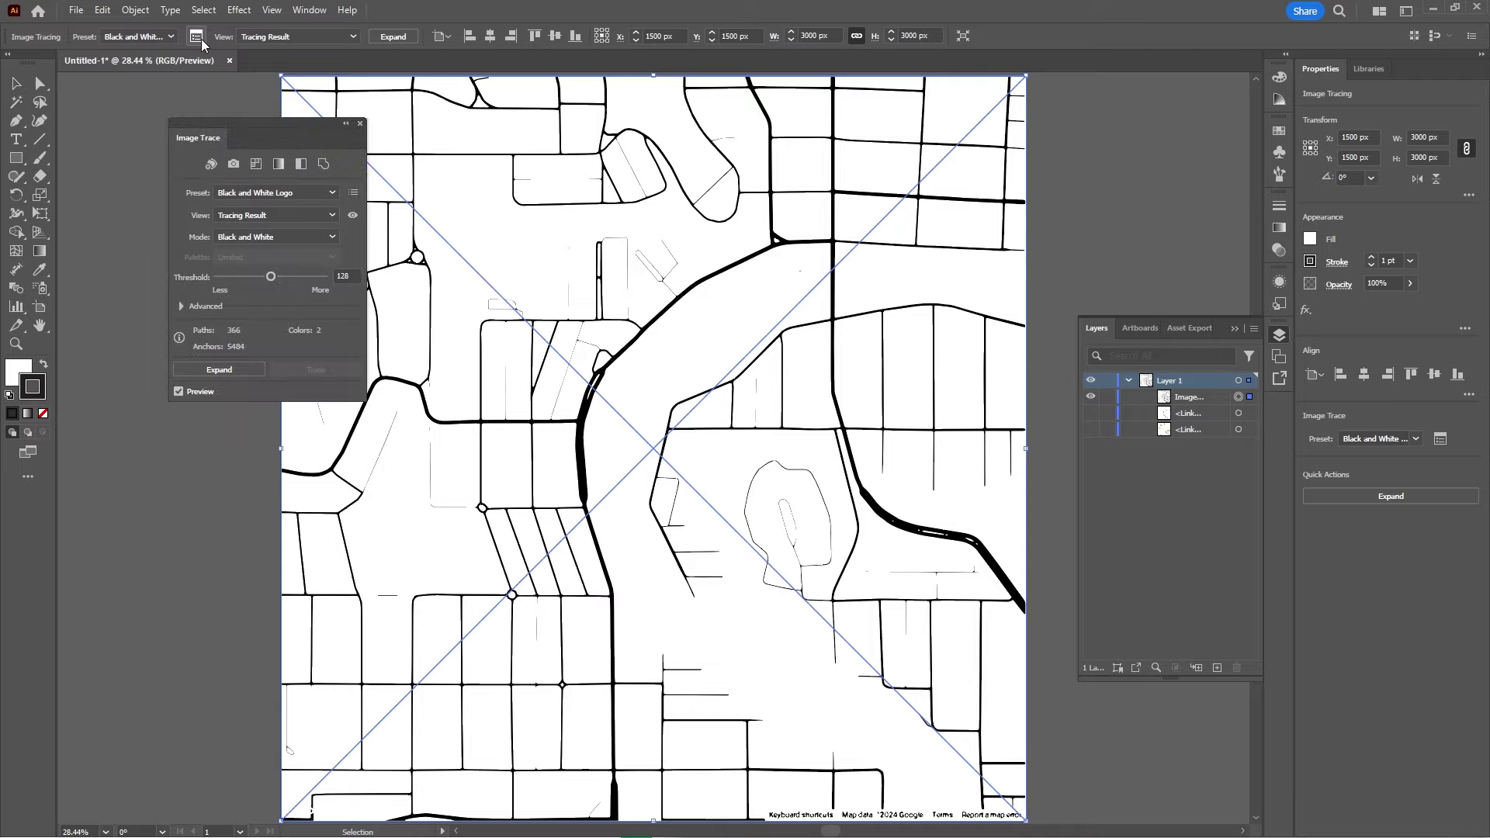
{"action": "left_click", "coordinate": [183, 307]}
{"action": "left_click_drag", "start_coordinate": [271, 124], "coordinate": [182, 114]}
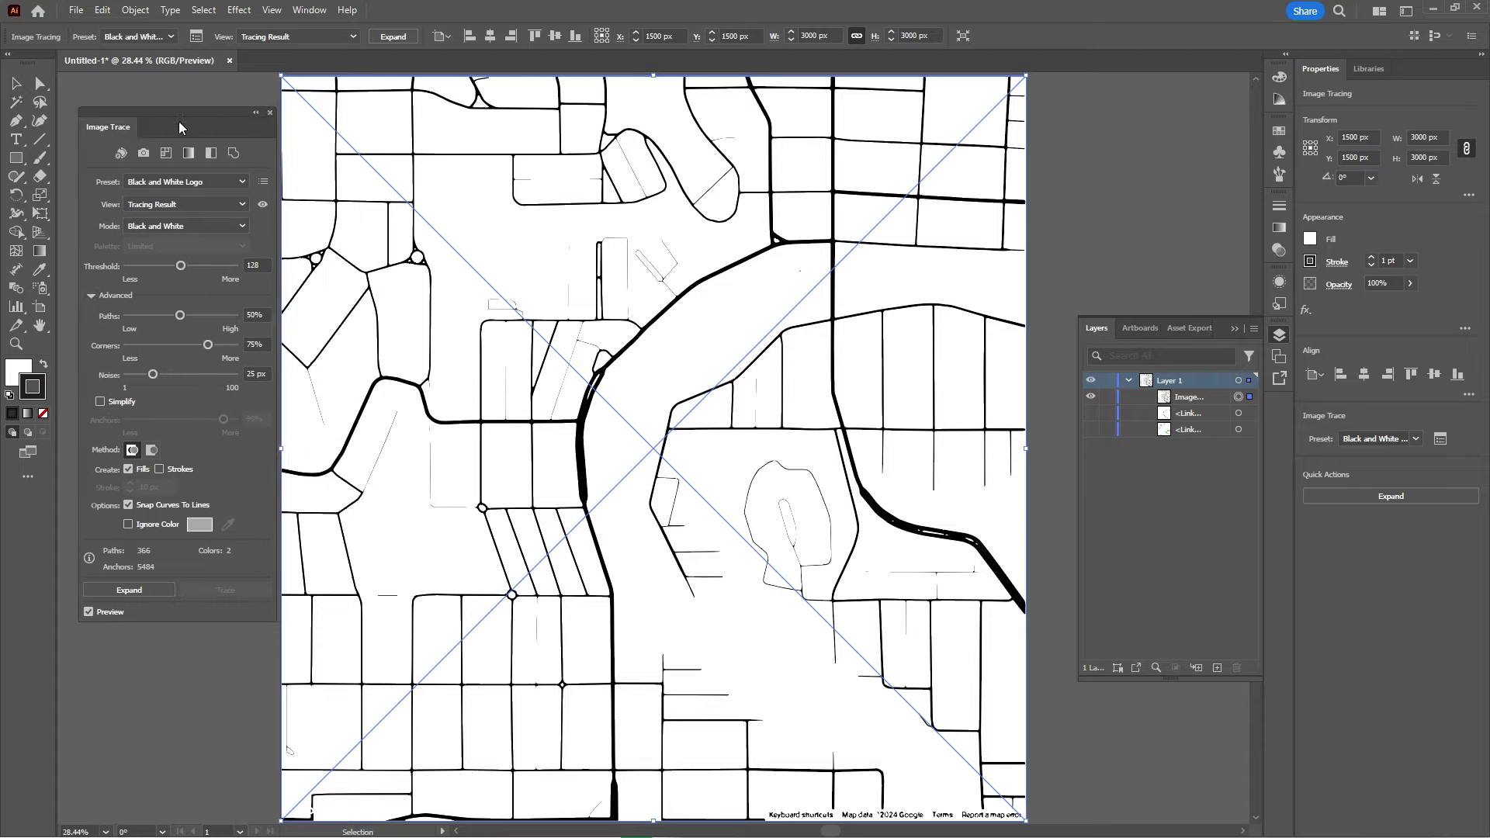
{"action": "left_click", "coordinate": [128, 525]}
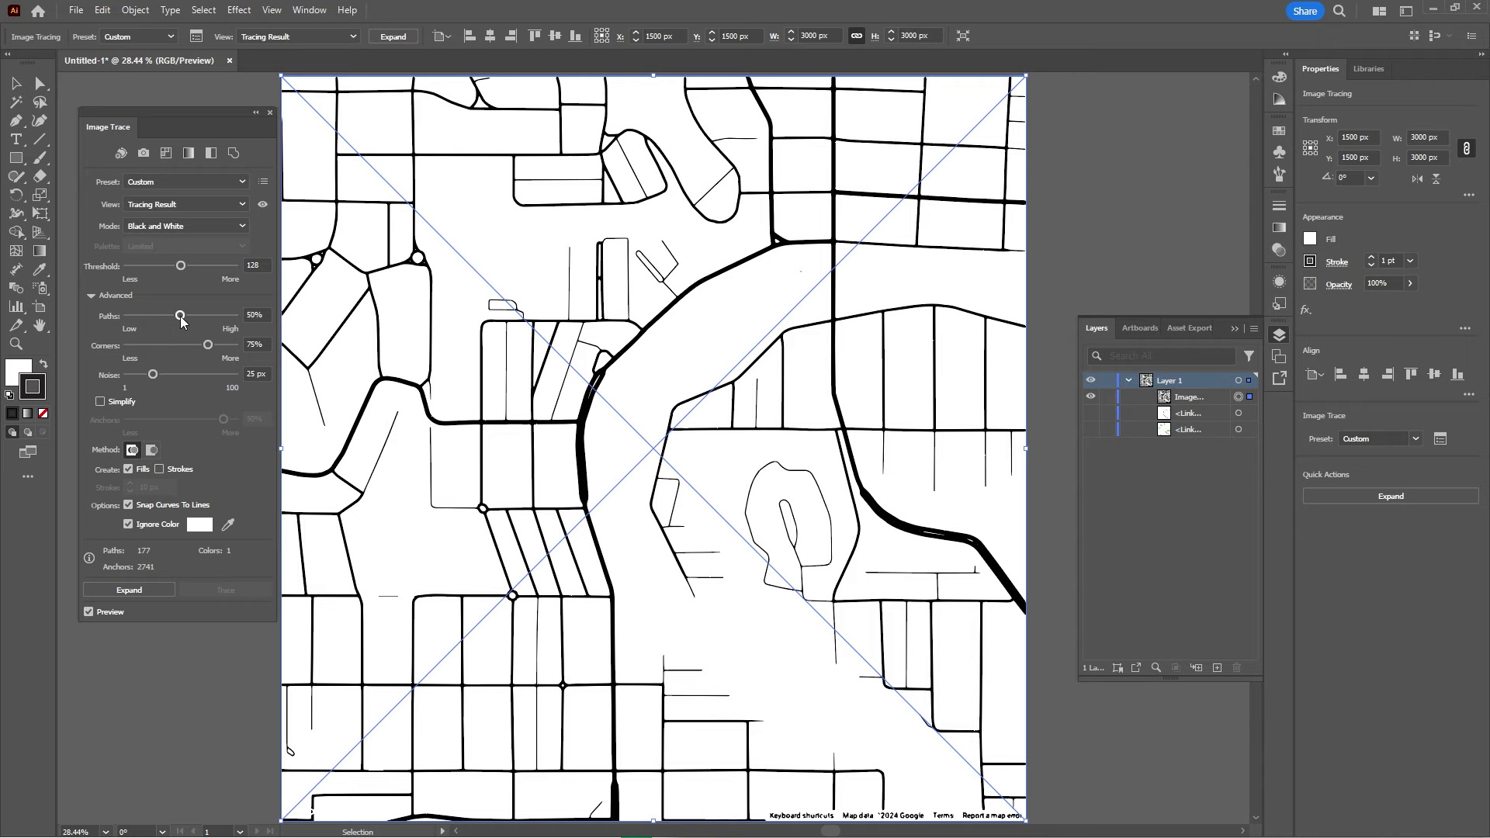
{"action": "left_click_drag", "start_coordinate": [180, 315], "coordinate": [234, 316]}
{"action": "left_click_drag", "start_coordinate": [109, 377], "coordinate": [110, 375]}
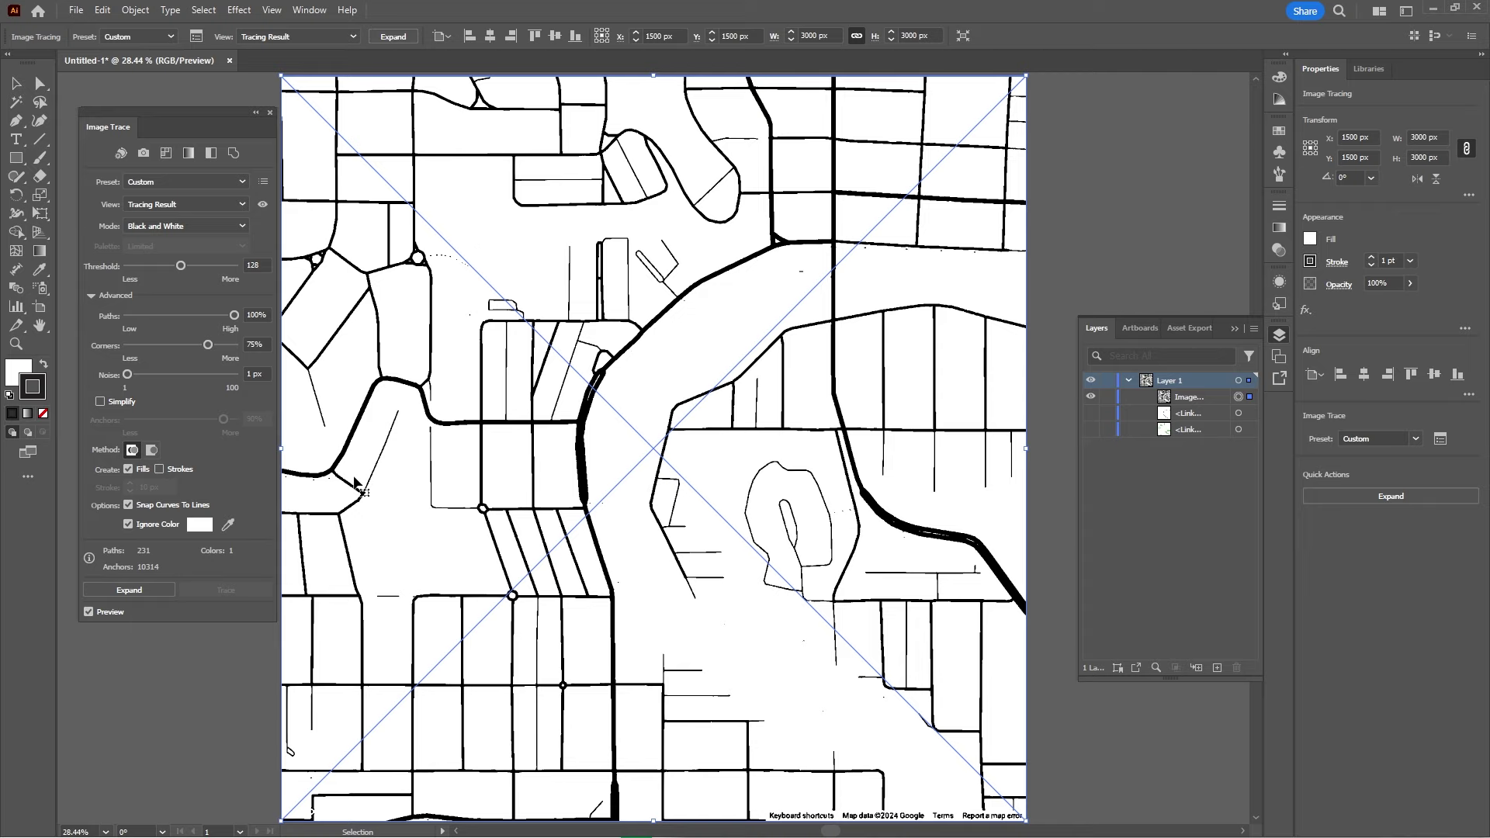
- Expand the street trace into vector paths and centre the road group on the artboard
{"action": "left_click", "coordinate": [154, 592]}
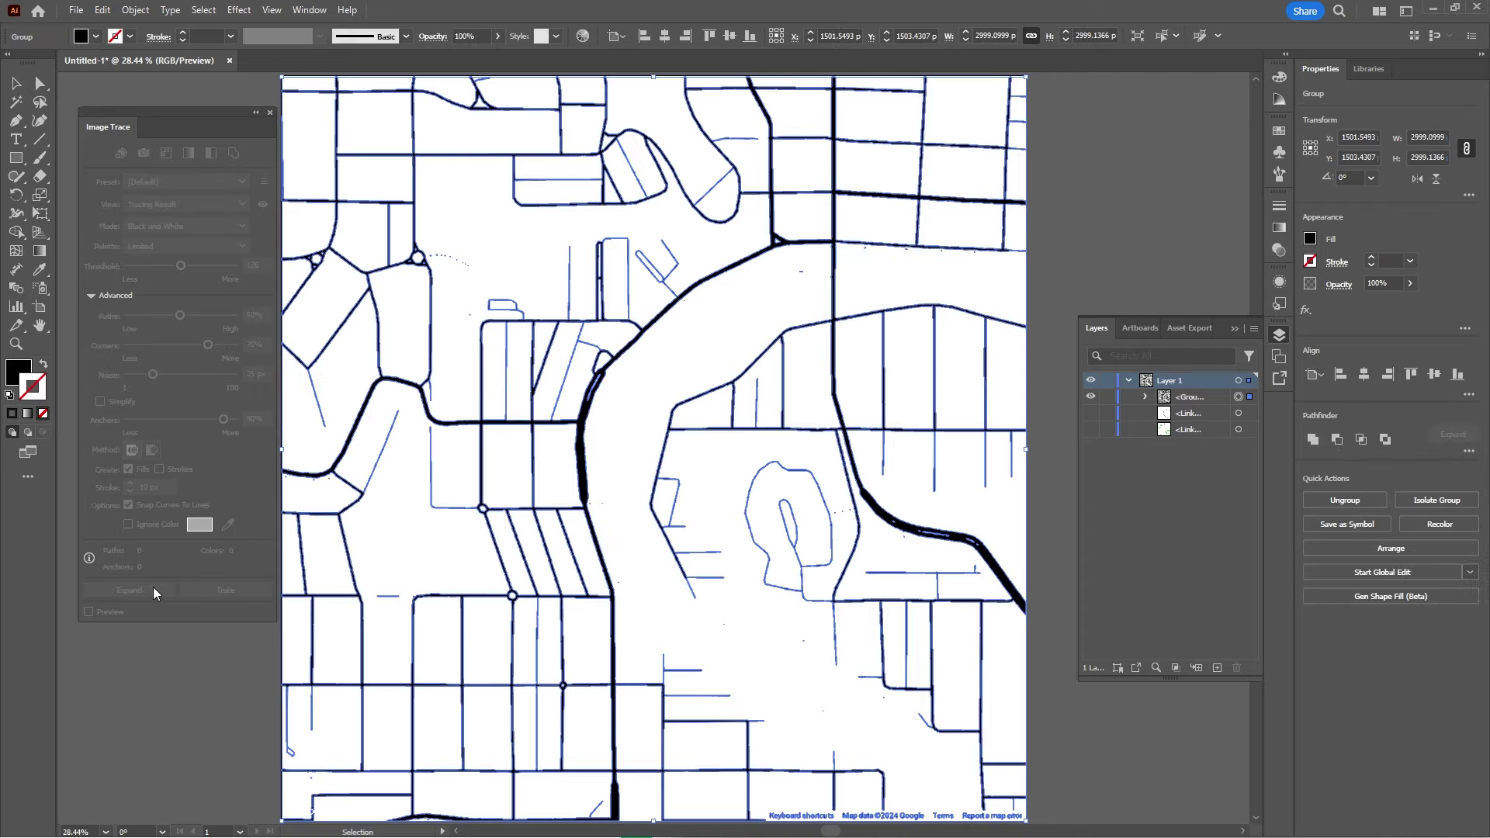
{"action": "left_click", "coordinate": [269, 113]}
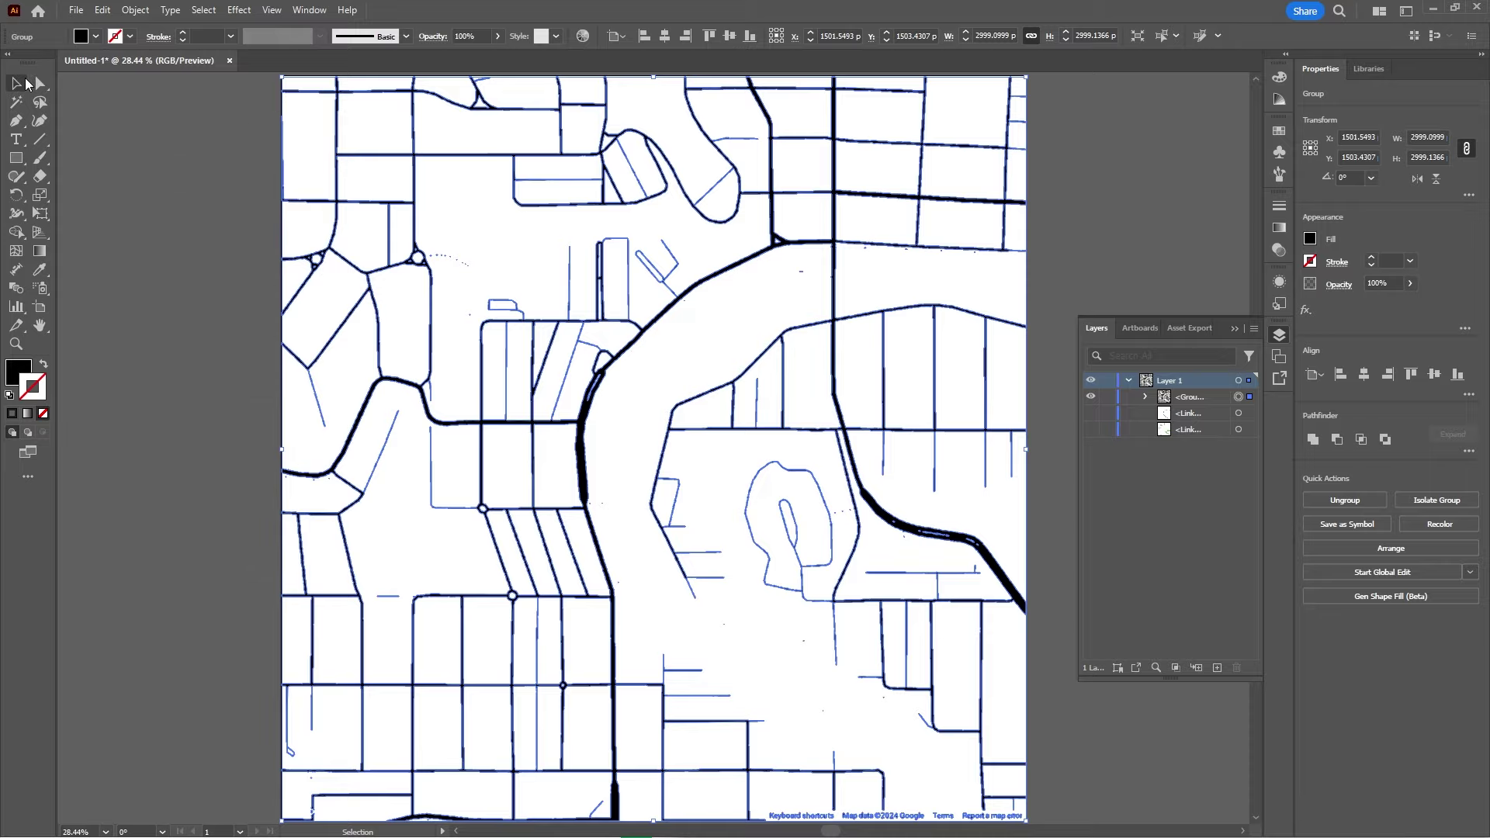
{"action": "mouse_move", "coordinate": [727, 288]}
{"action": "left_mouse_down"}
{"action": "mouse_move", "coordinate": [714, 268]}
{"action": "mouse_move", "coordinate": [83, 254]}
{"action": "mouse_move", "coordinate": [229, 311]}
{"action": "left_mouse_up"}
{"action": "left_click", "coordinate": [664, 36]}
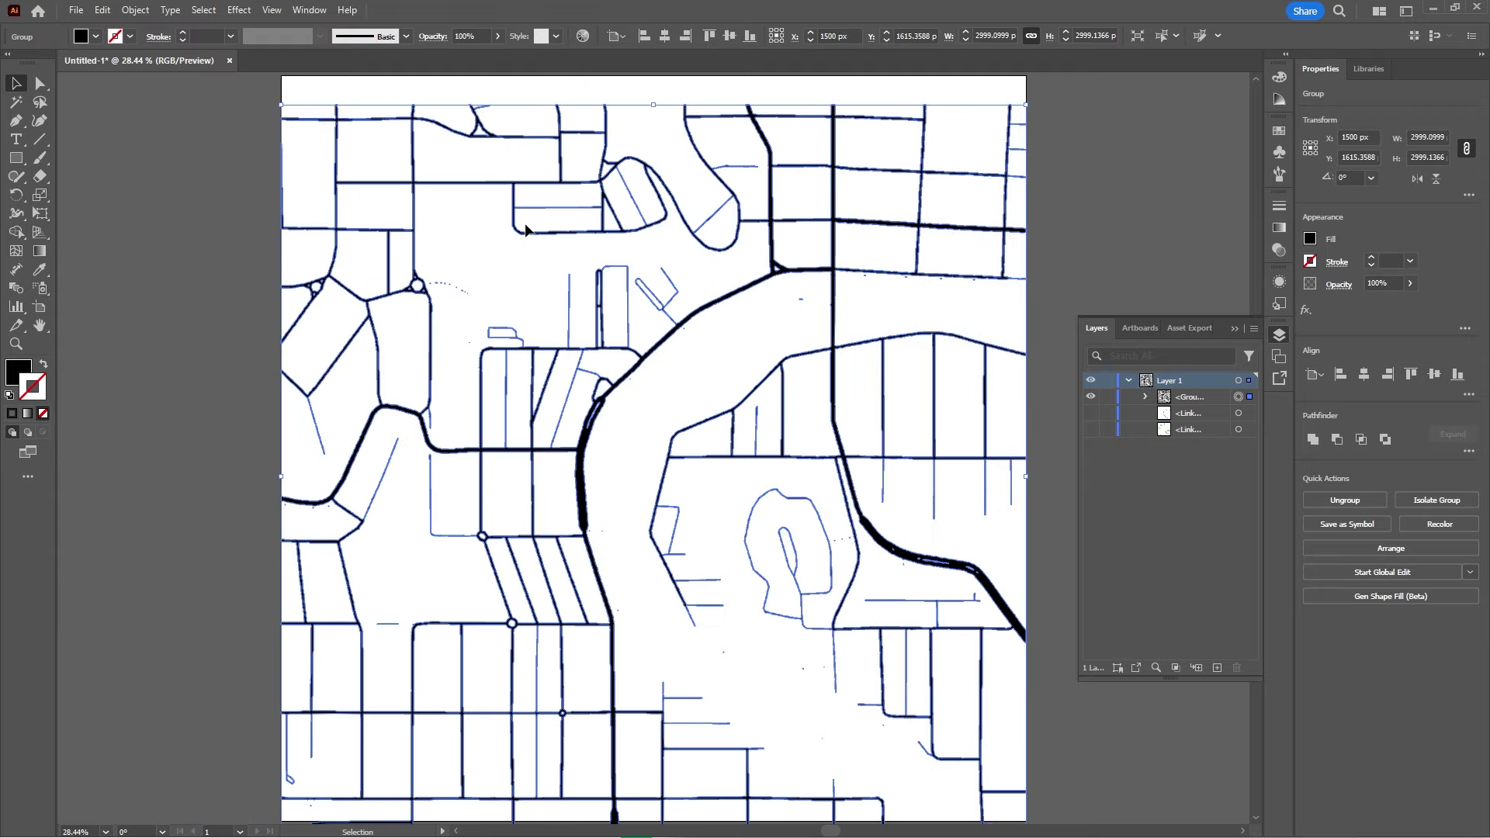
{"action": "left_click_drag", "start_coordinate": [199, 191], "coordinate": [166, 192]}
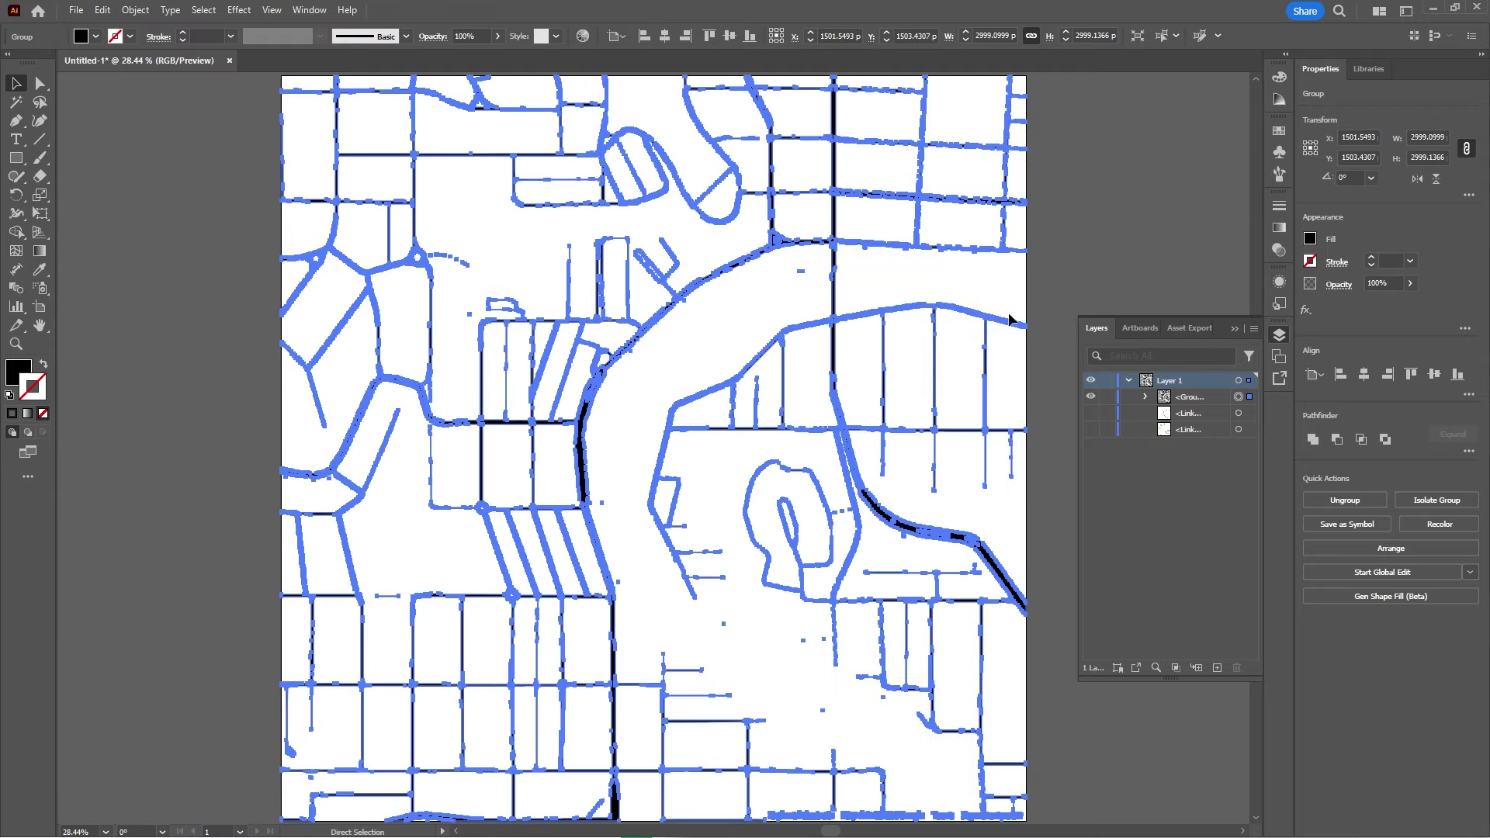
- Hide the traced road group and show the blue river map image
{"action": "left_click", "coordinate": [1135, 221]}
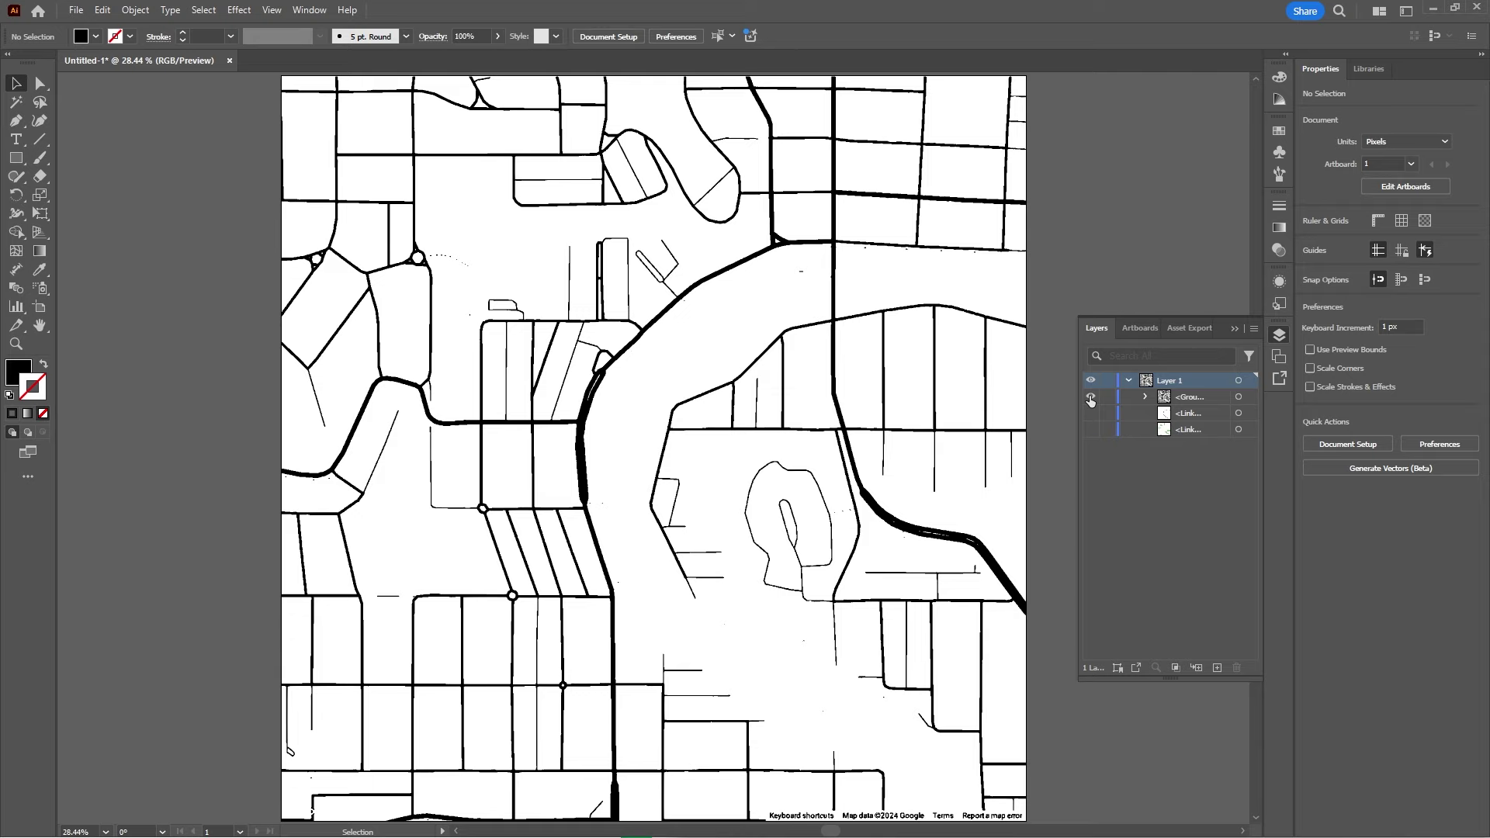
{"action": "left_click", "coordinate": [1247, 397]}
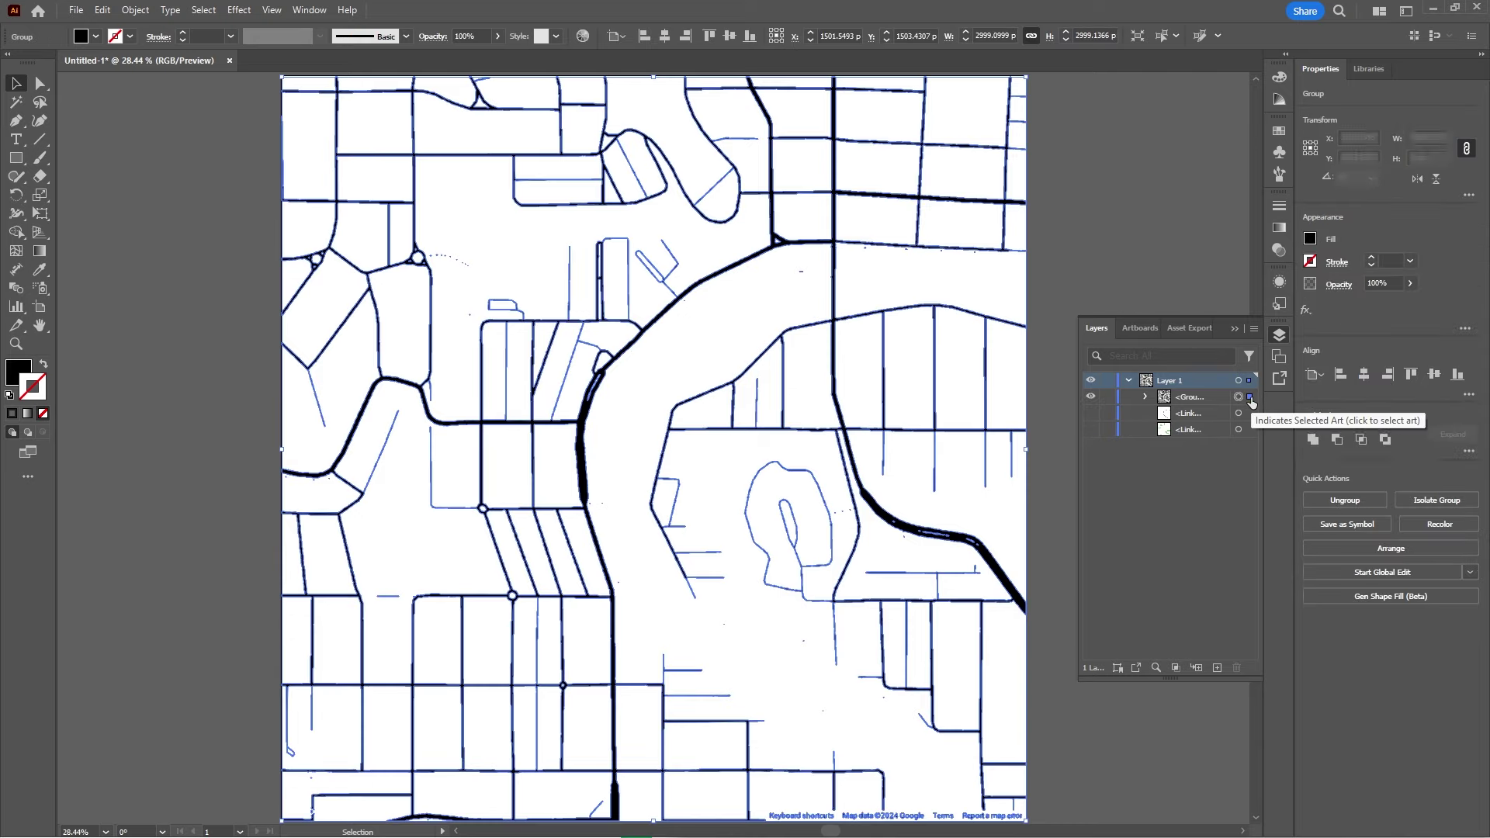
{"action": "left_click", "coordinate": [1092, 398]}
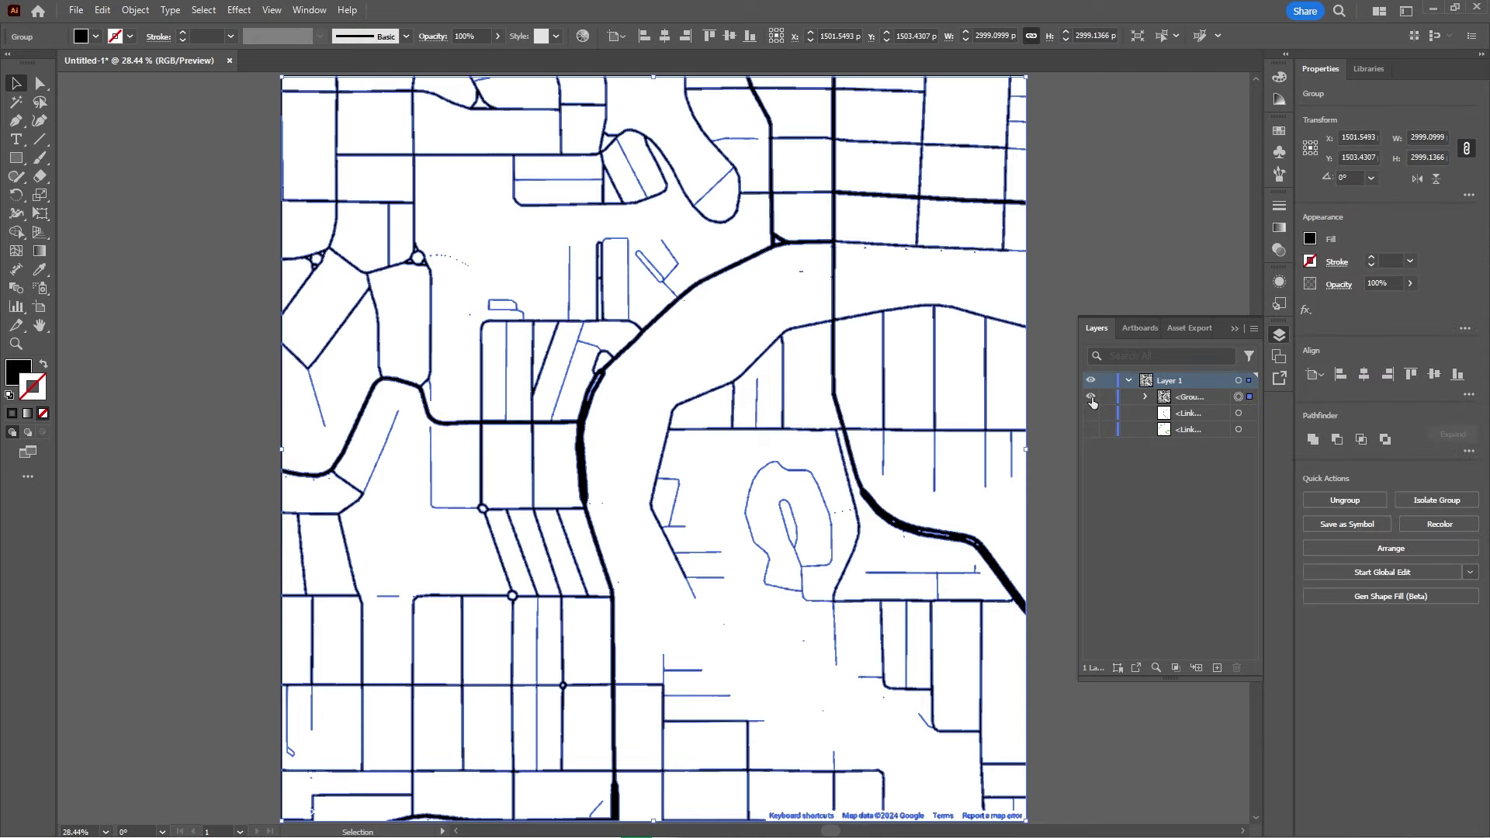
{"action": "left_click", "coordinate": [1091, 413]}
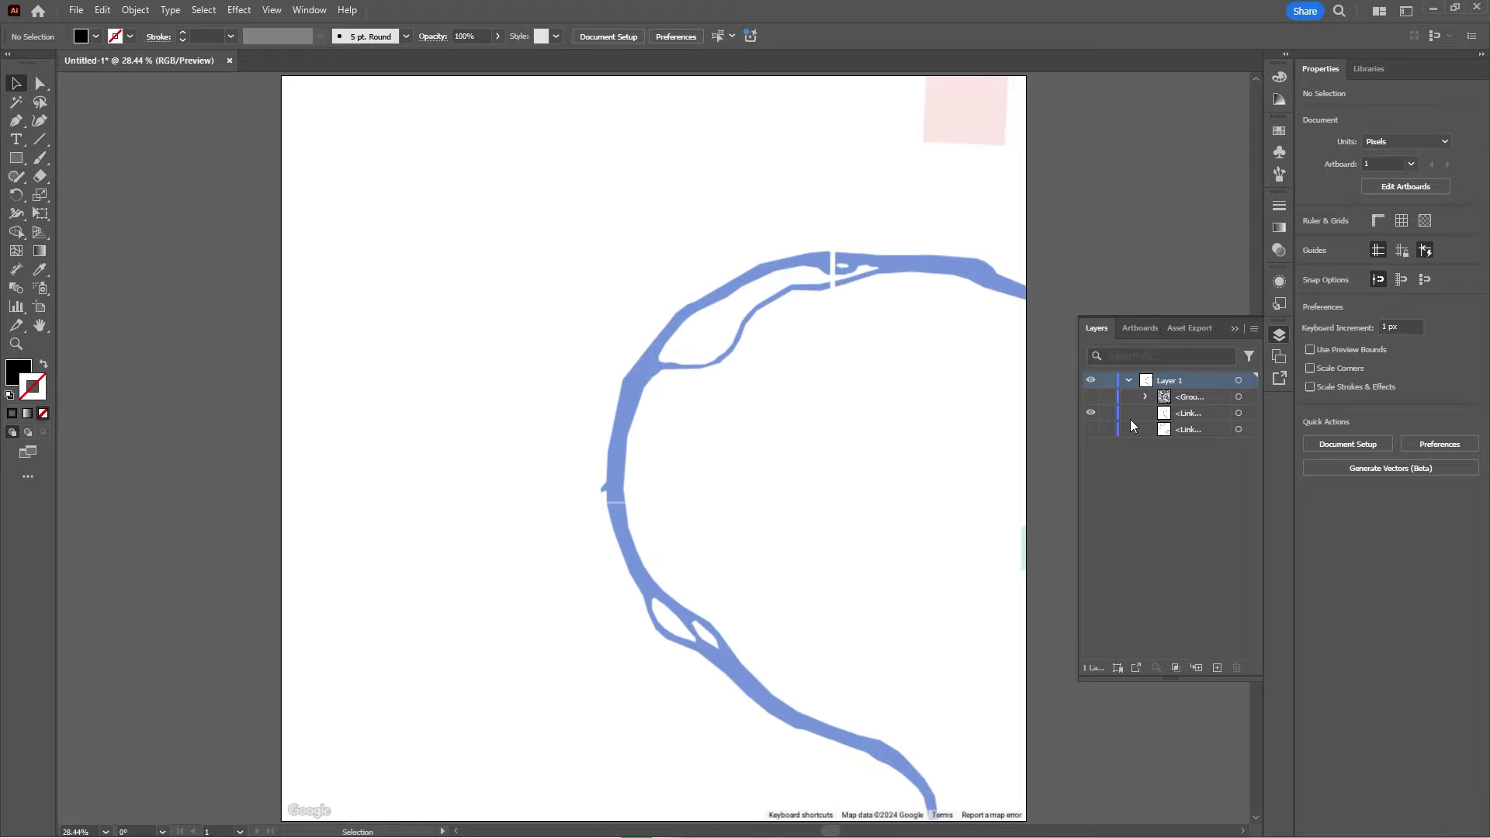
- Trace the river image with the 3 Colors preset, undoing an initial Black and White Logo trace
{"action": "left_click", "coordinate": [1250, 413]}
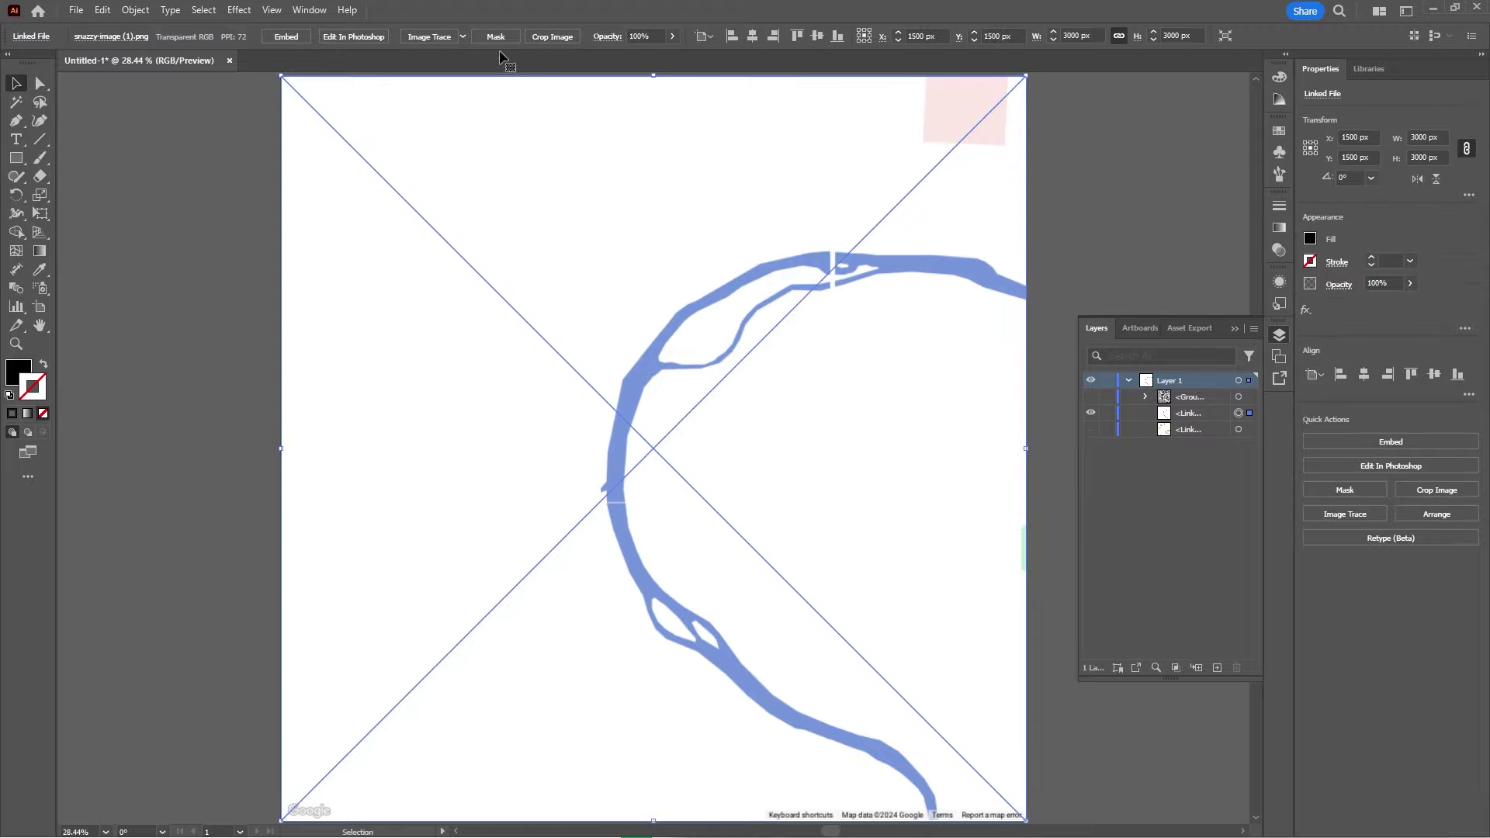
{"action": "left_click", "coordinate": [463, 37]}
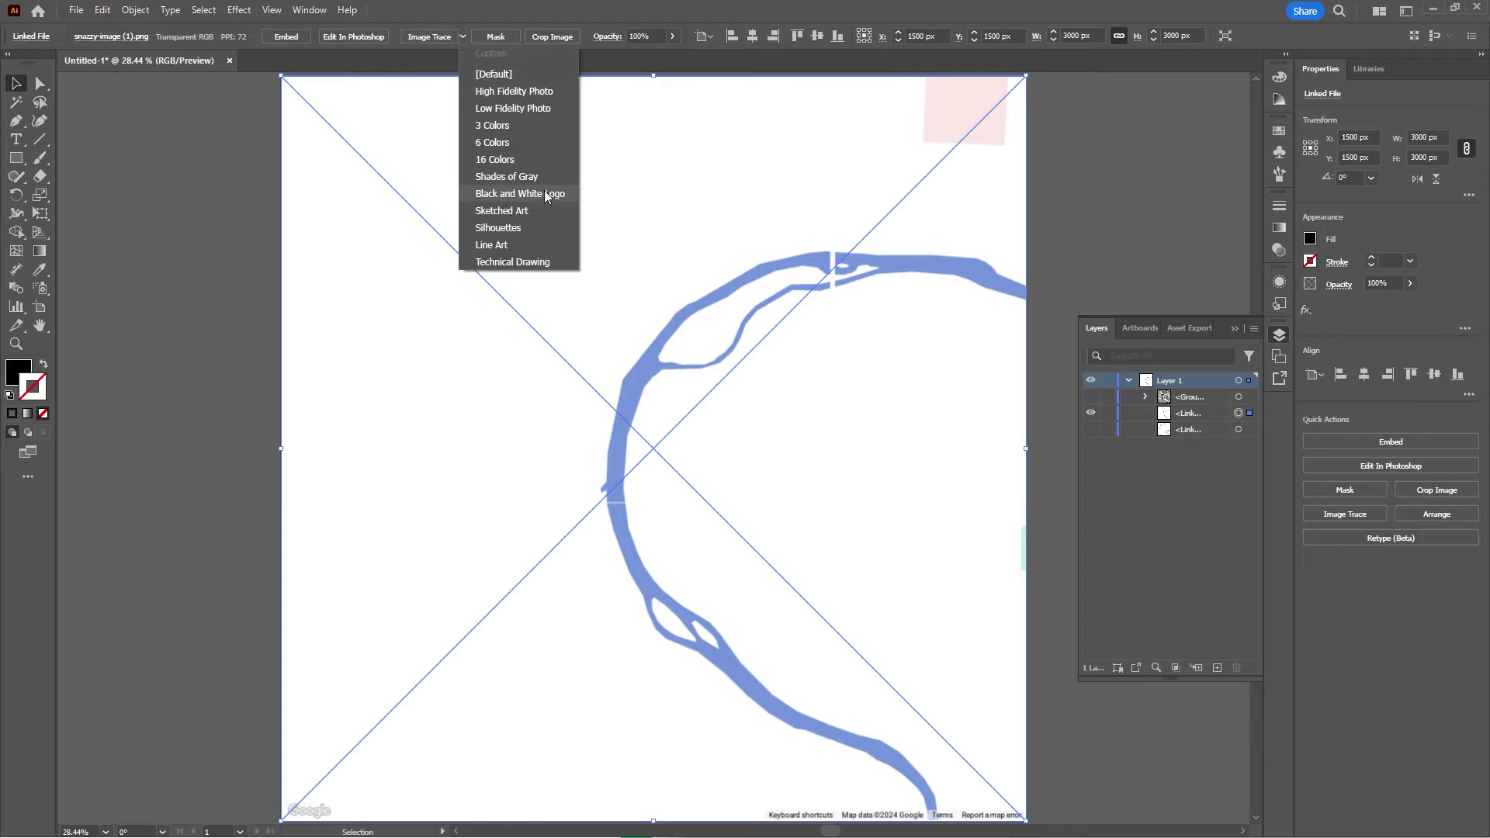
{"action": "left_click", "coordinate": [546, 194]}
{"action": "left_click", "coordinate": [1075, 446]}
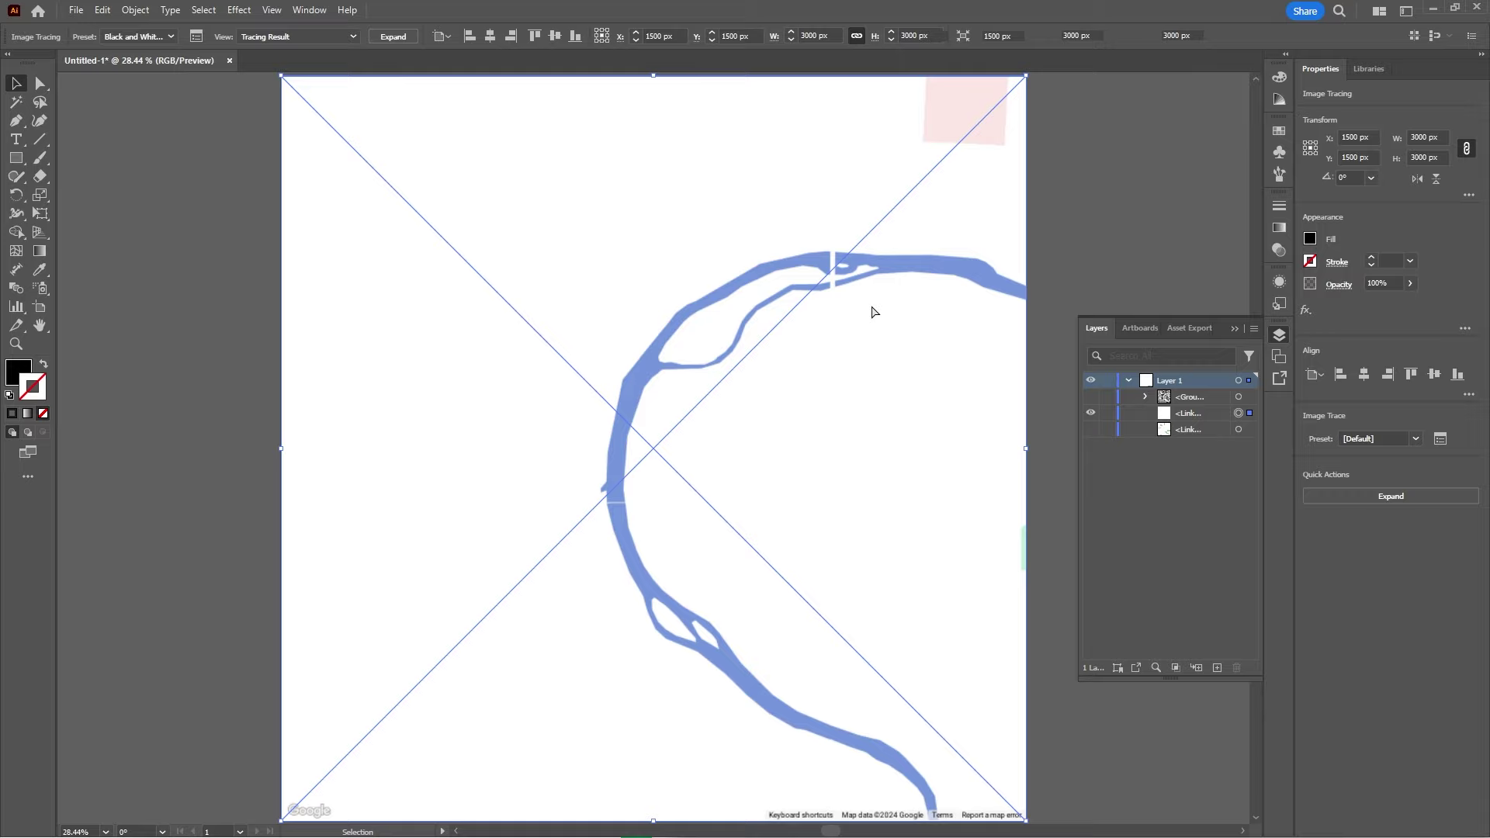
{"action": "key", "text": "ctrl+z"}
{"action": "left_click", "coordinate": [463, 37]}
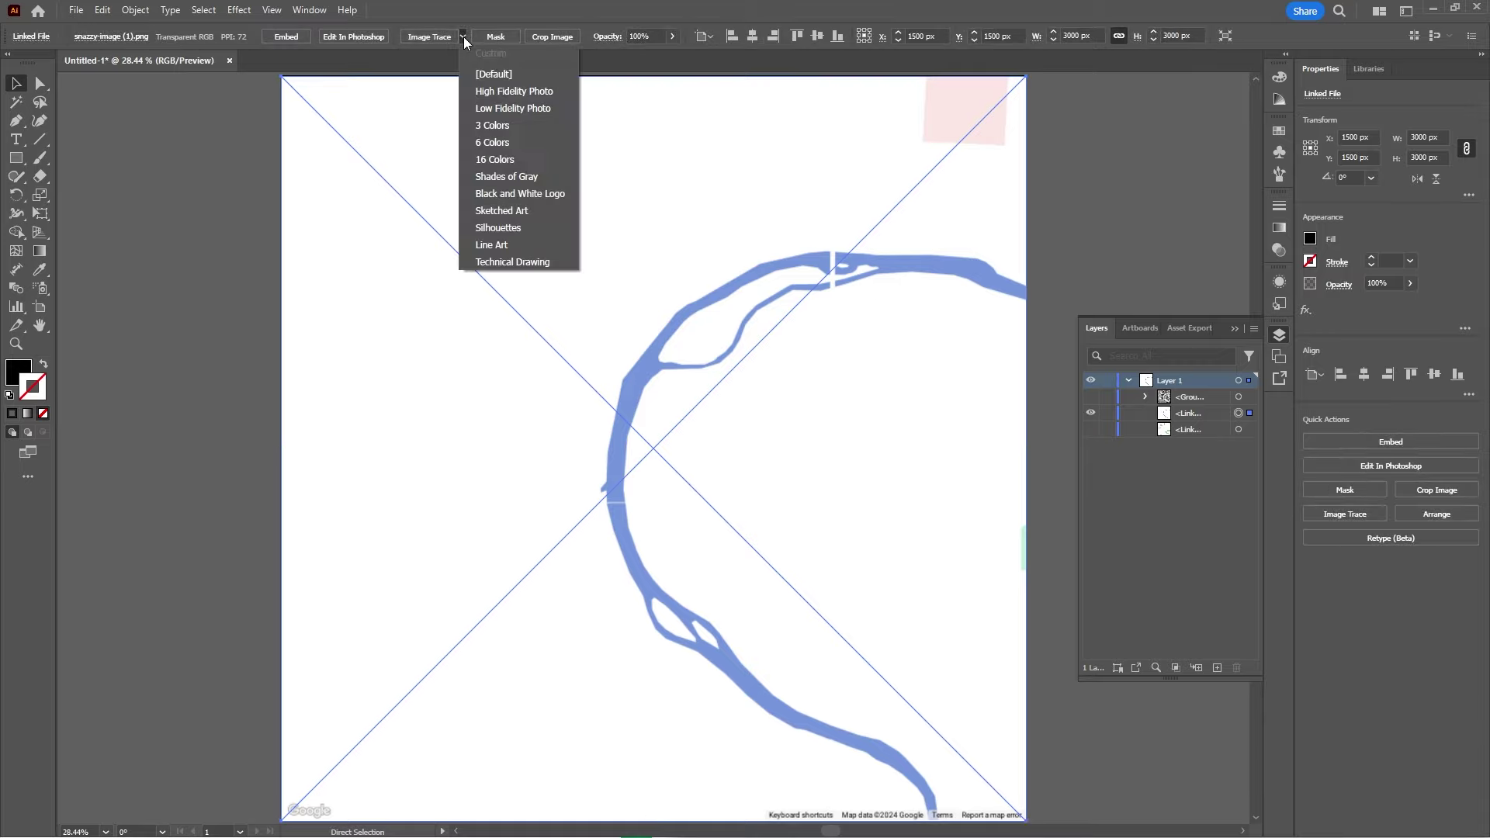
{"action": "left_click", "coordinate": [524, 125]}
{"action": "left_click", "coordinate": [1097, 455]}
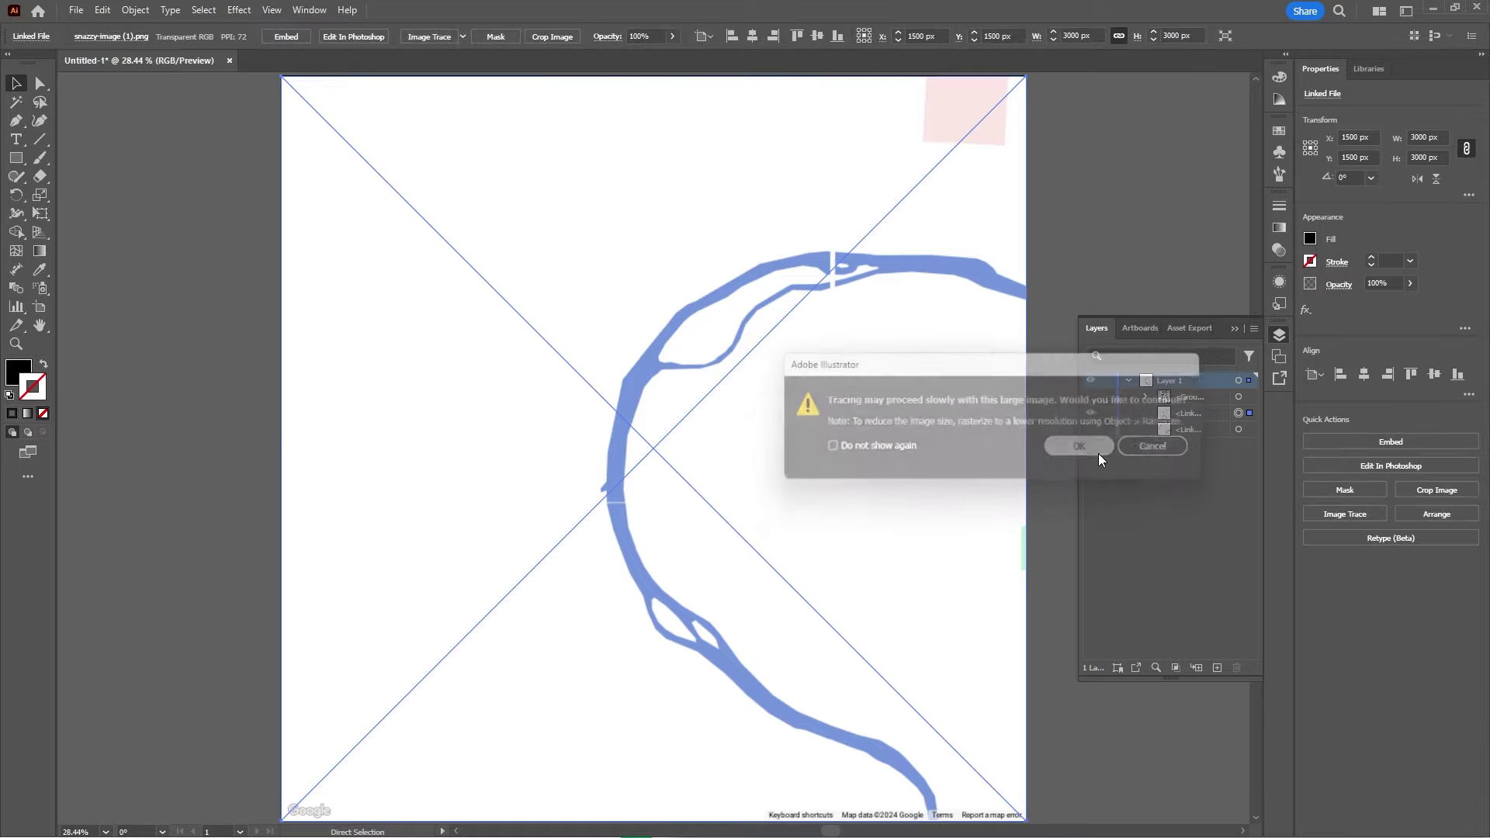
- Ignore white, set Paths 100% and Noise 1 px, then expand the river trace
{"action": "left_click", "coordinate": [197, 36]}
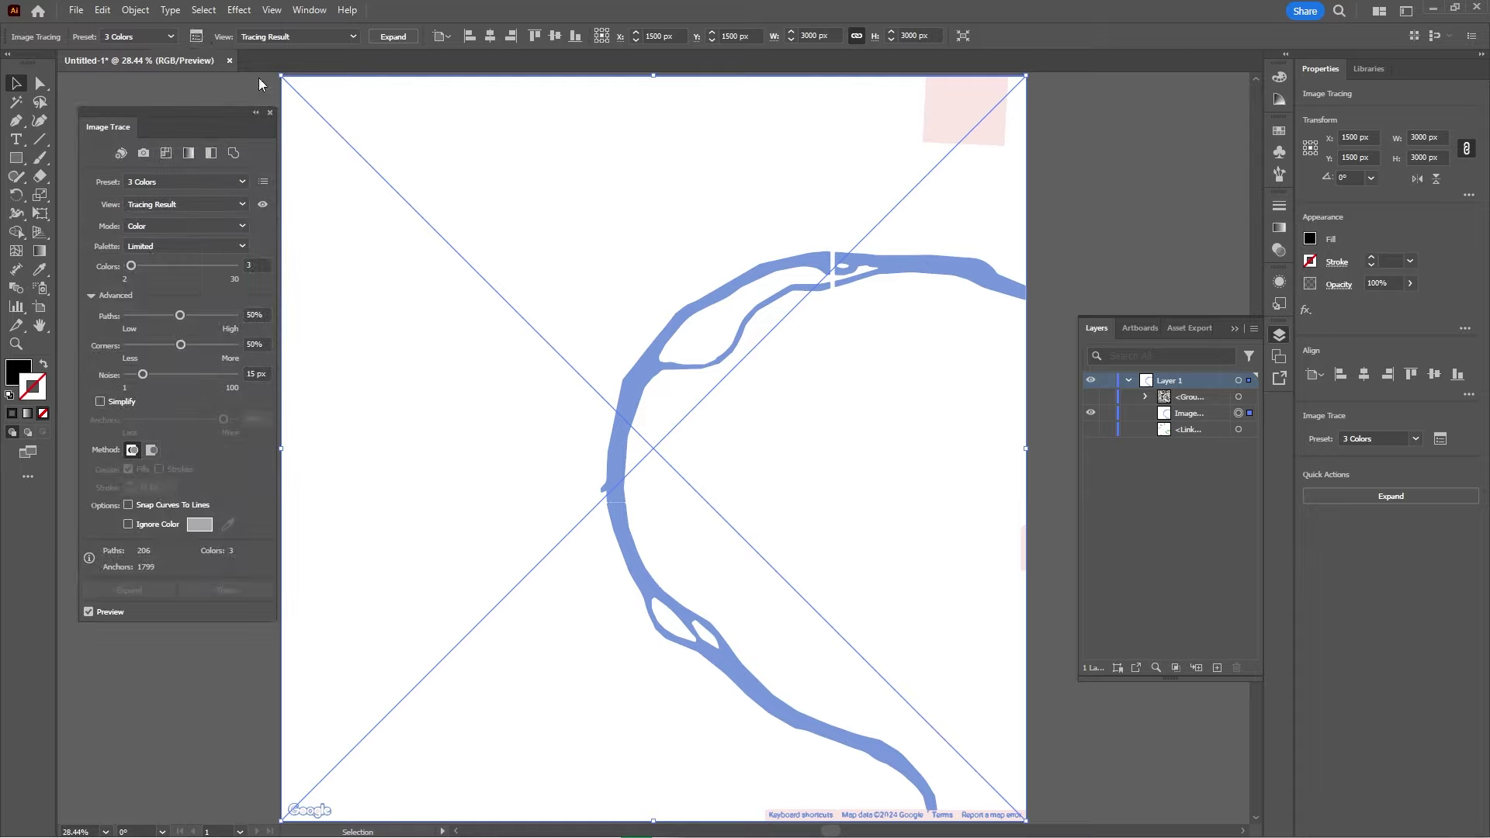
{"action": "left_click", "coordinate": [126, 524]}
{"action": "left_click_drag", "start_coordinate": [181, 315], "coordinate": [345, 323]}
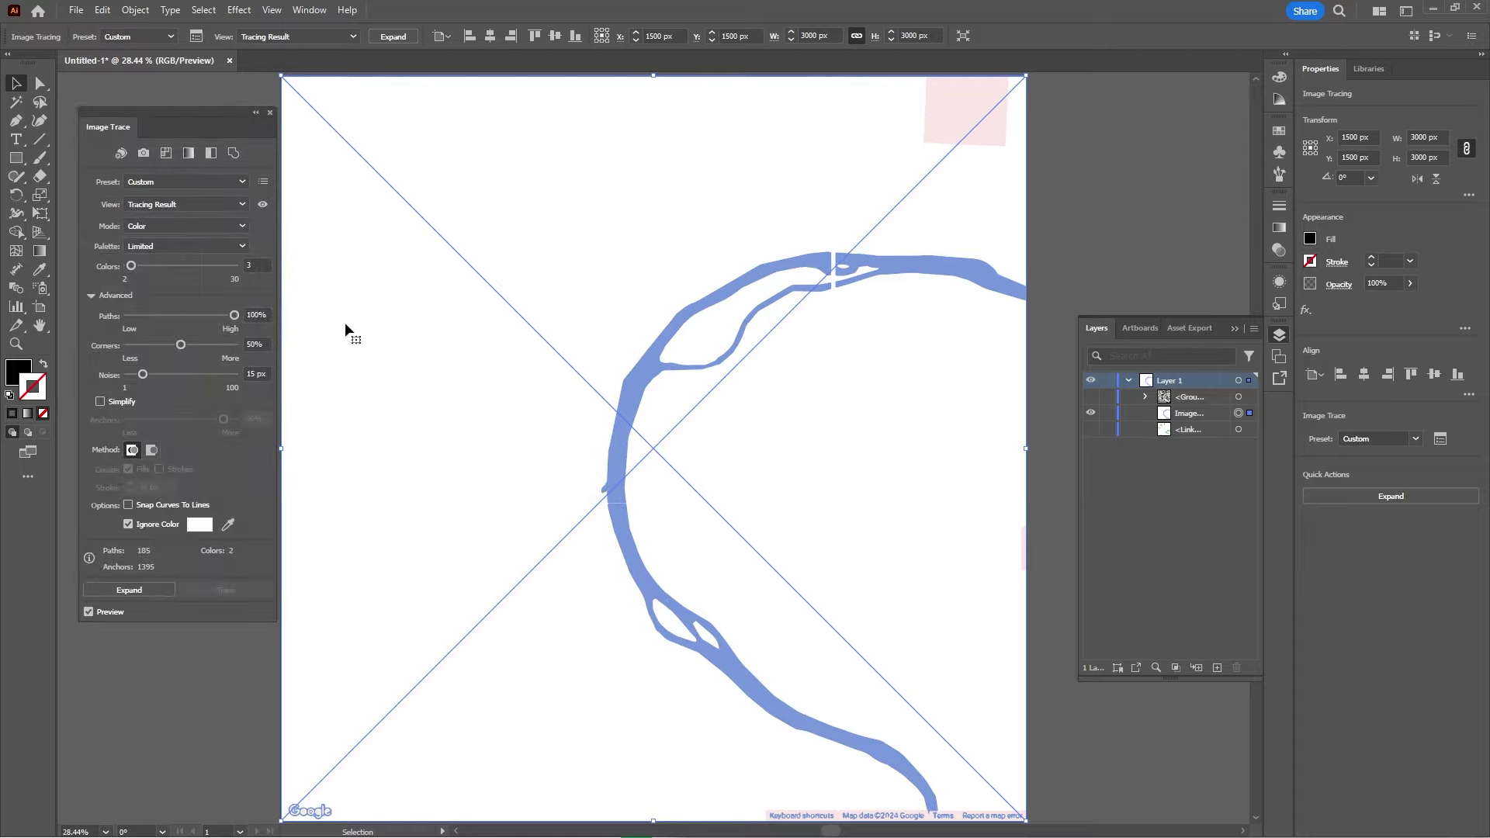
{"action": "left_click", "coordinate": [142, 374]}
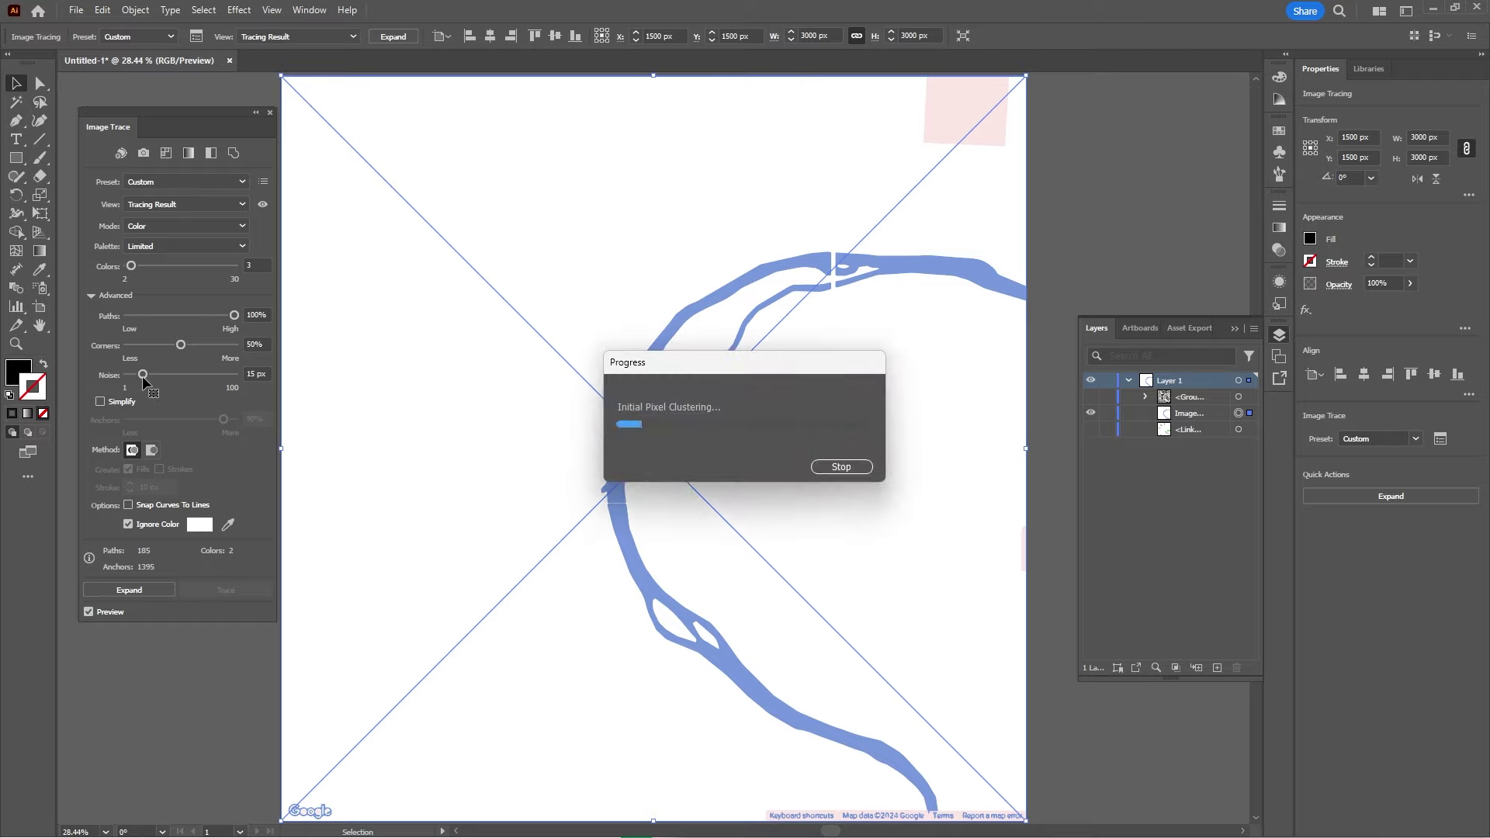
{"action": "left_click_drag", "start_coordinate": [143, 380], "coordinate": [127, 374]}
{"action": "left_click", "coordinate": [162, 589]}
- Hide the traced river artwork, then show and select the green park image
{"action": "left_click", "coordinate": [1091, 412]}
{"action": "left_click", "coordinate": [1091, 429]}
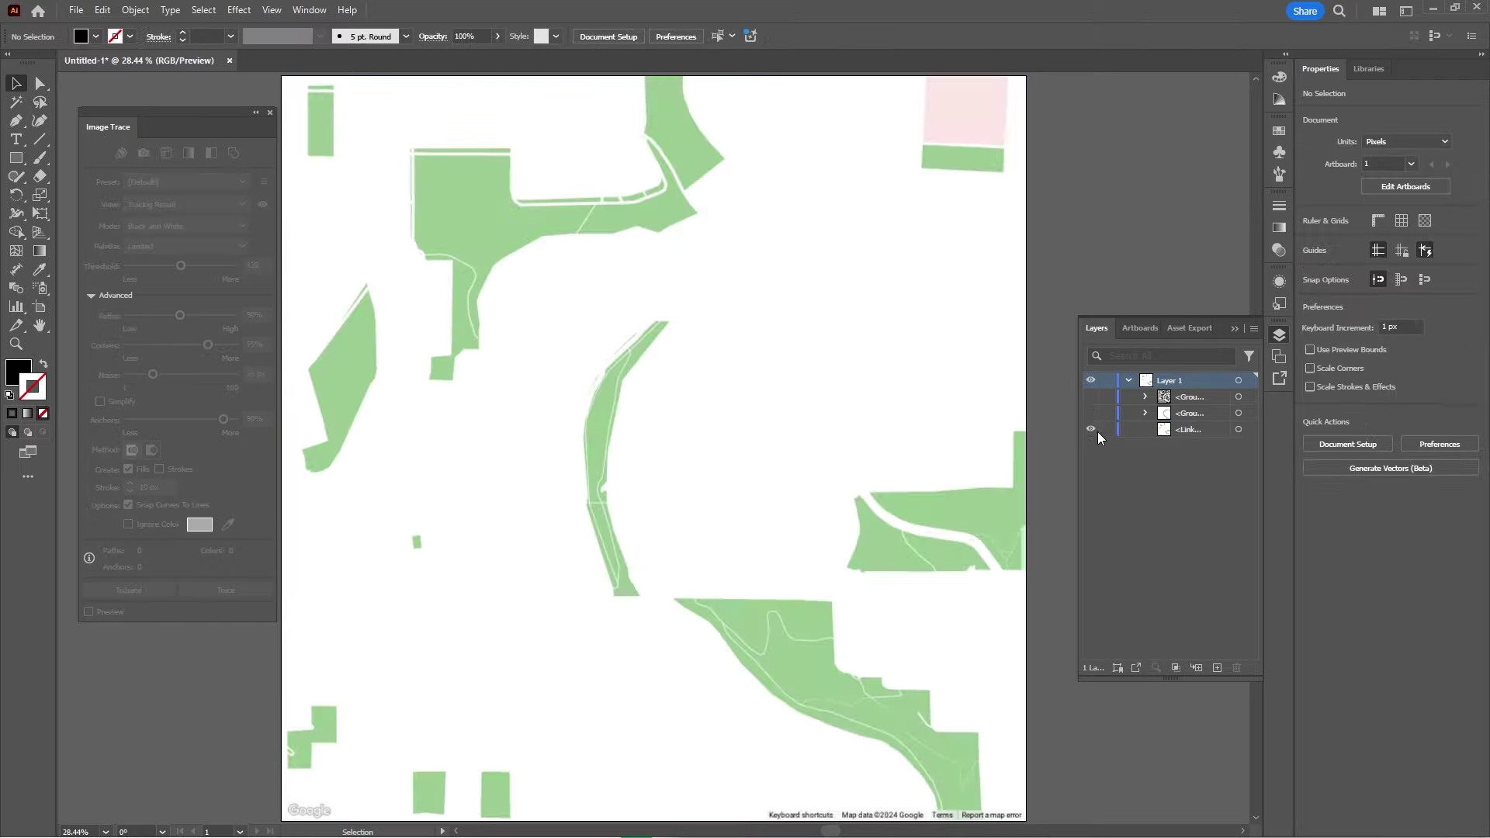
{"action": "left_click", "coordinate": [1254, 430]}
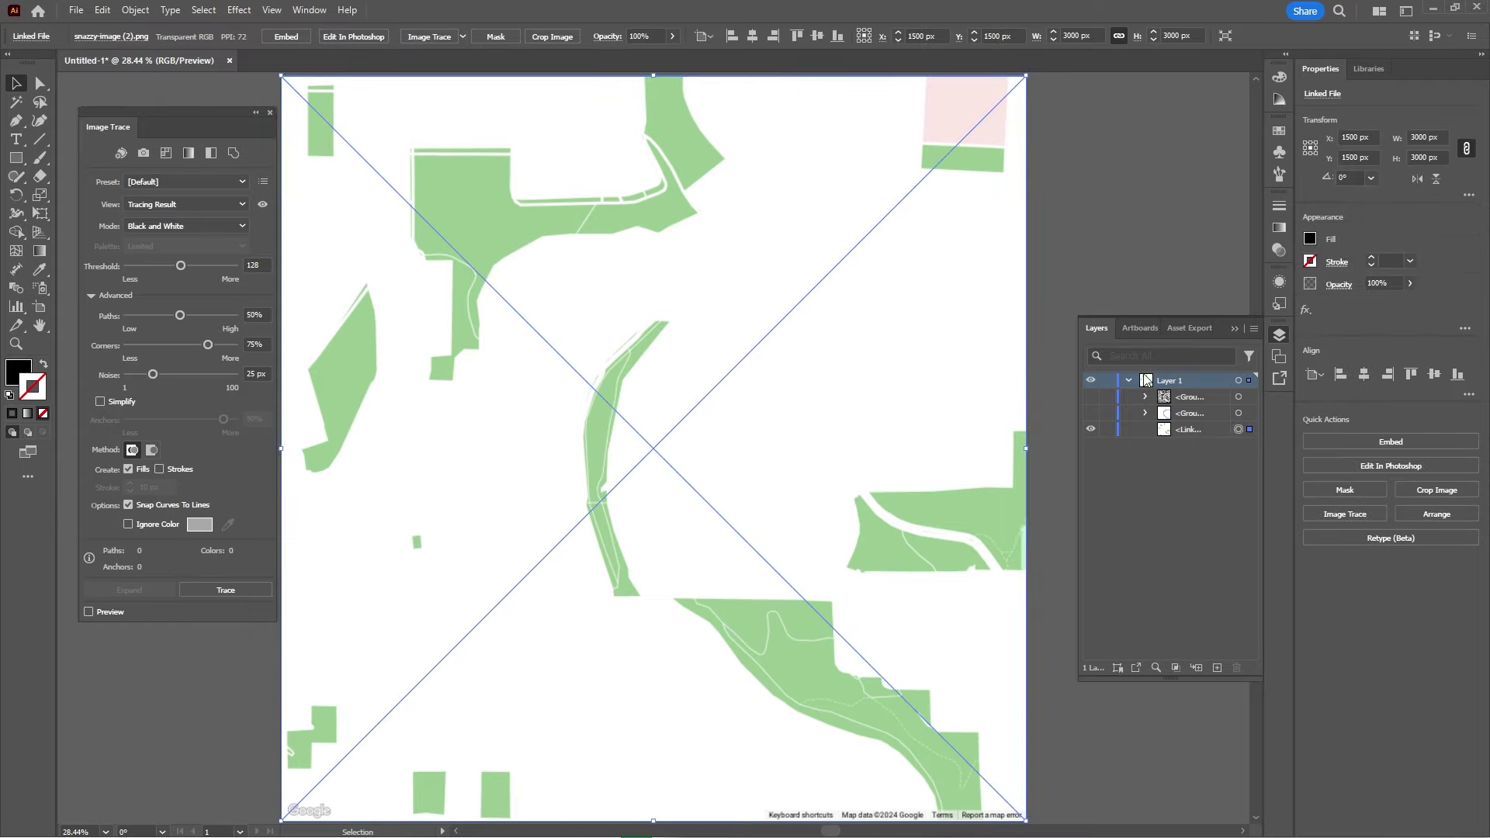
- Trace the park image with the 3 Colors preset and raise Paths to 100%
{"action": "left_click", "coordinate": [463, 36]}
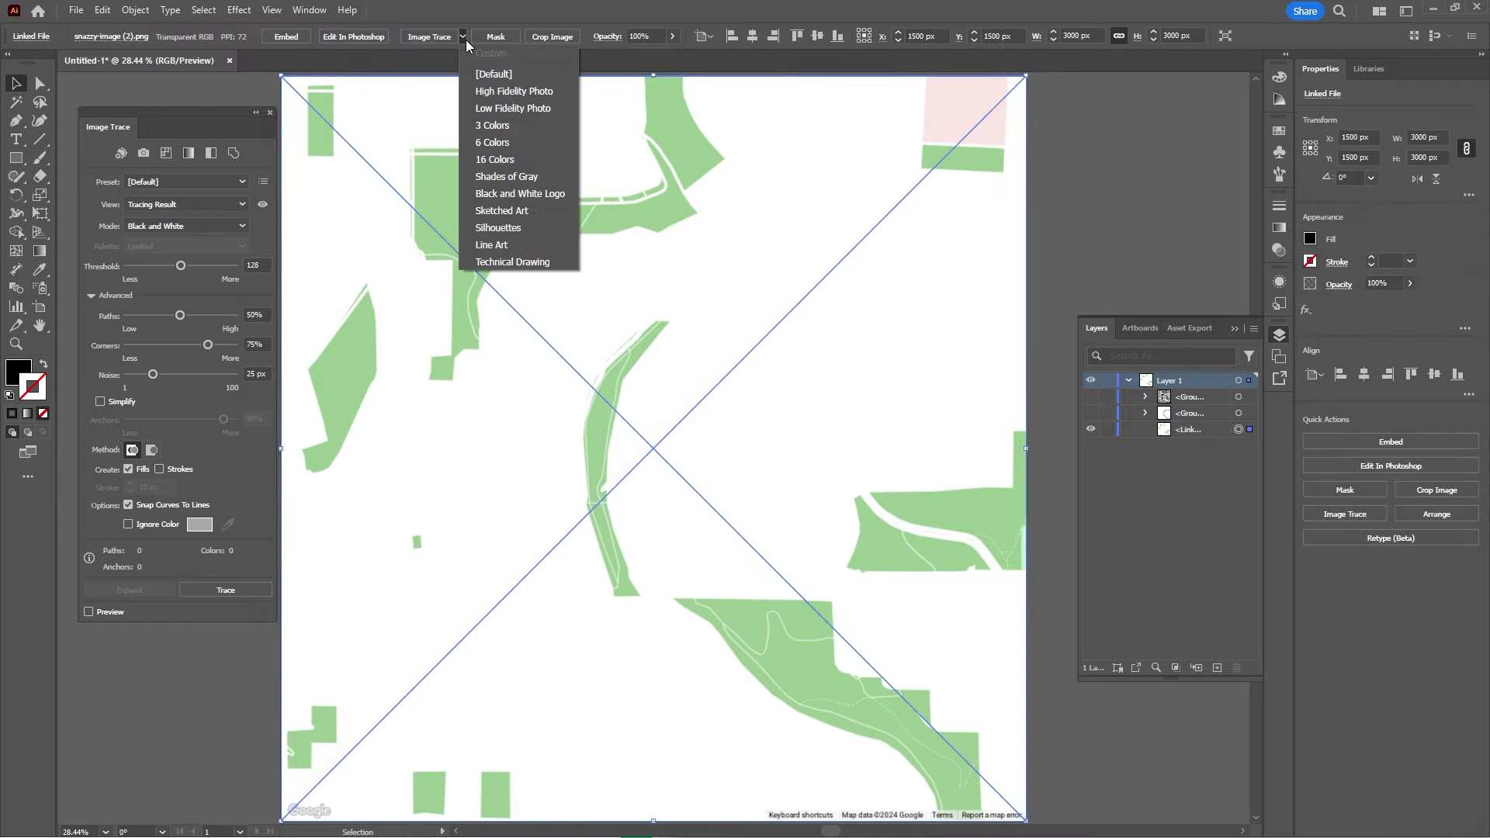
{"action": "left_click", "coordinate": [541, 127]}
{"action": "left_click", "coordinate": [1085, 448]}
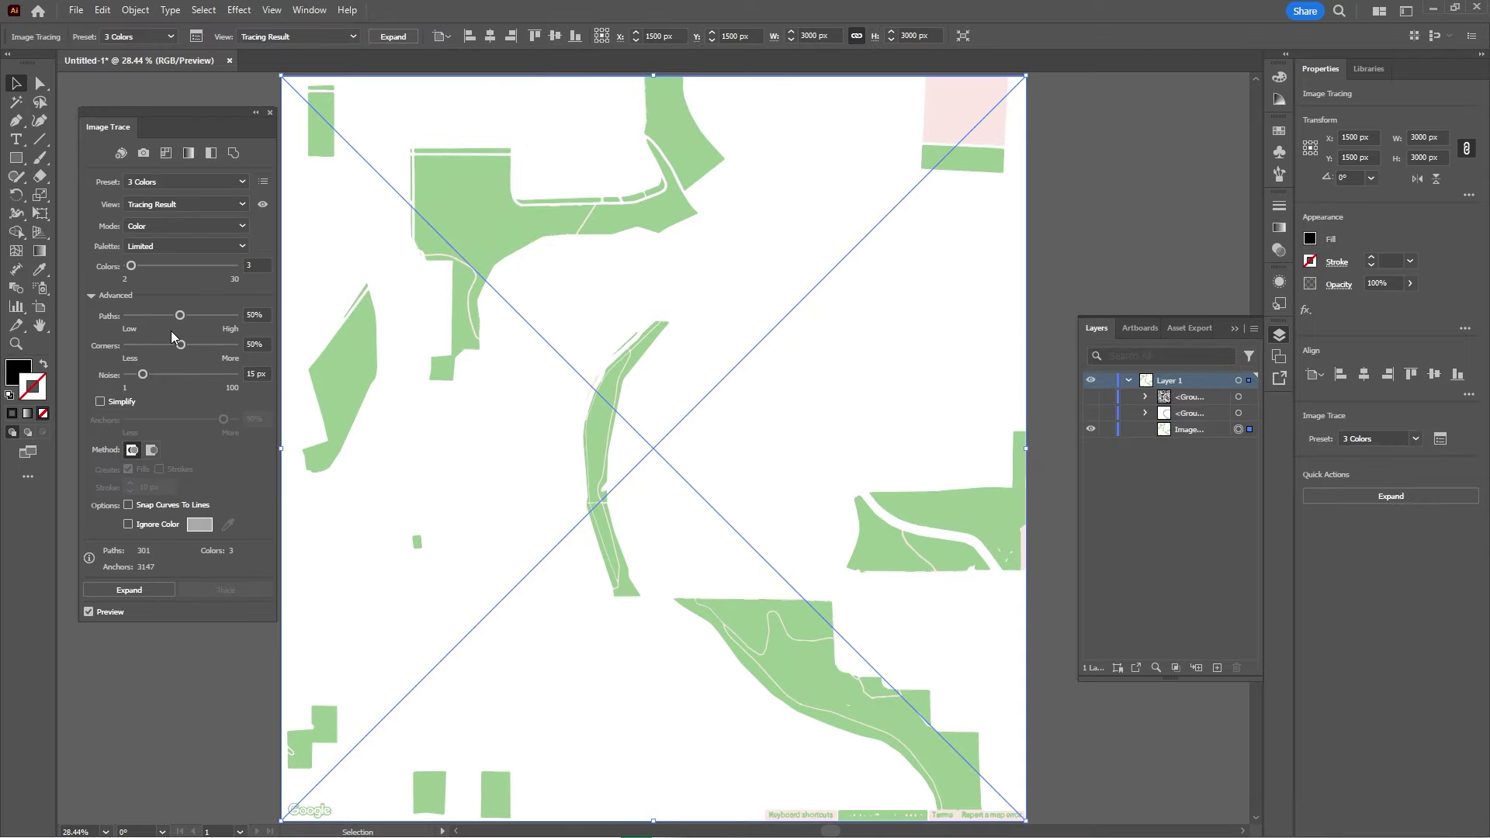
{"action": "left_click_drag", "start_coordinate": [179, 316], "coordinate": [293, 329]}
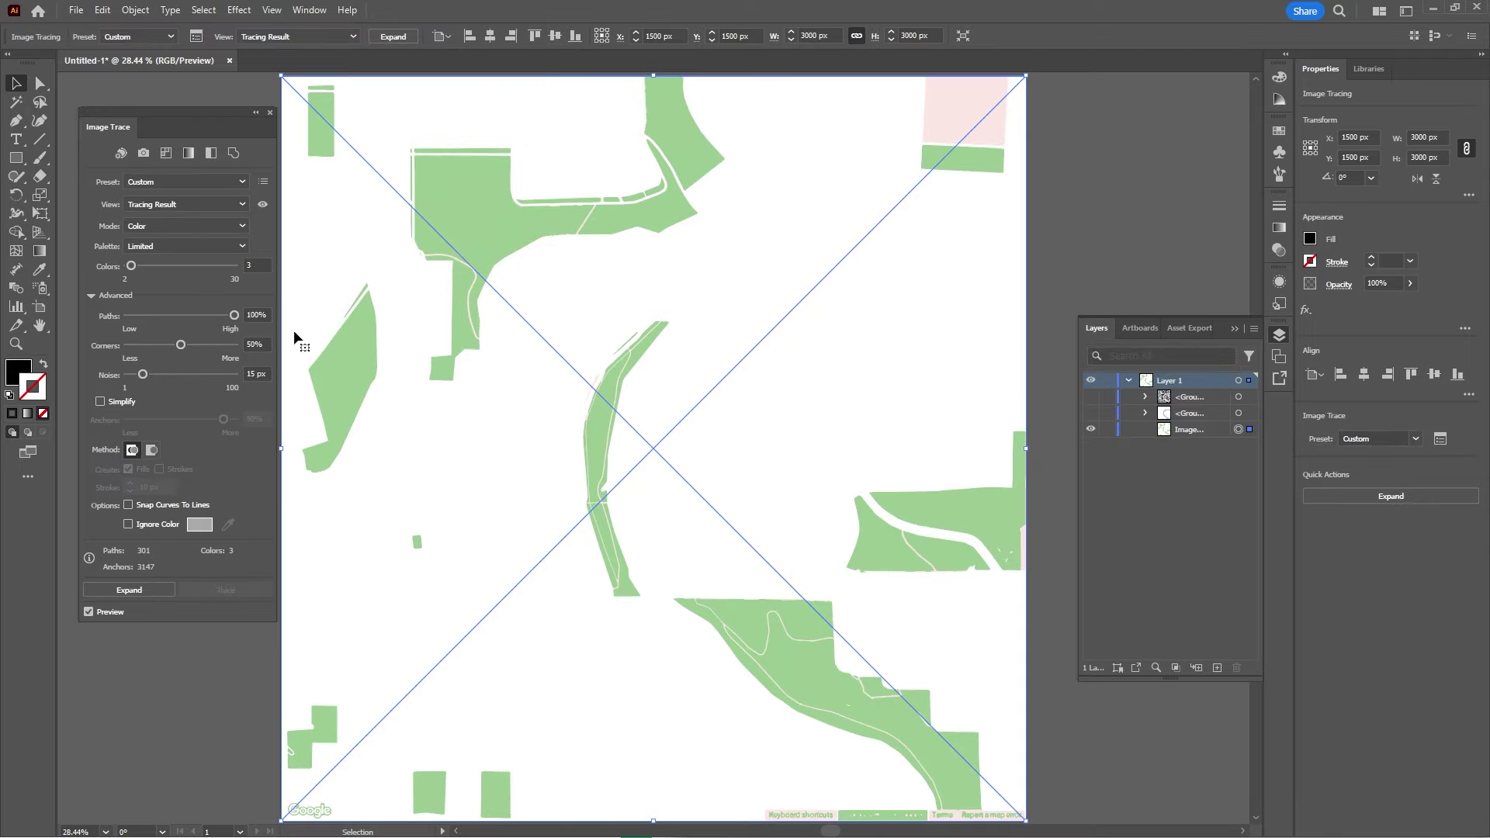
{"action": "left_click", "coordinate": [147, 372]}
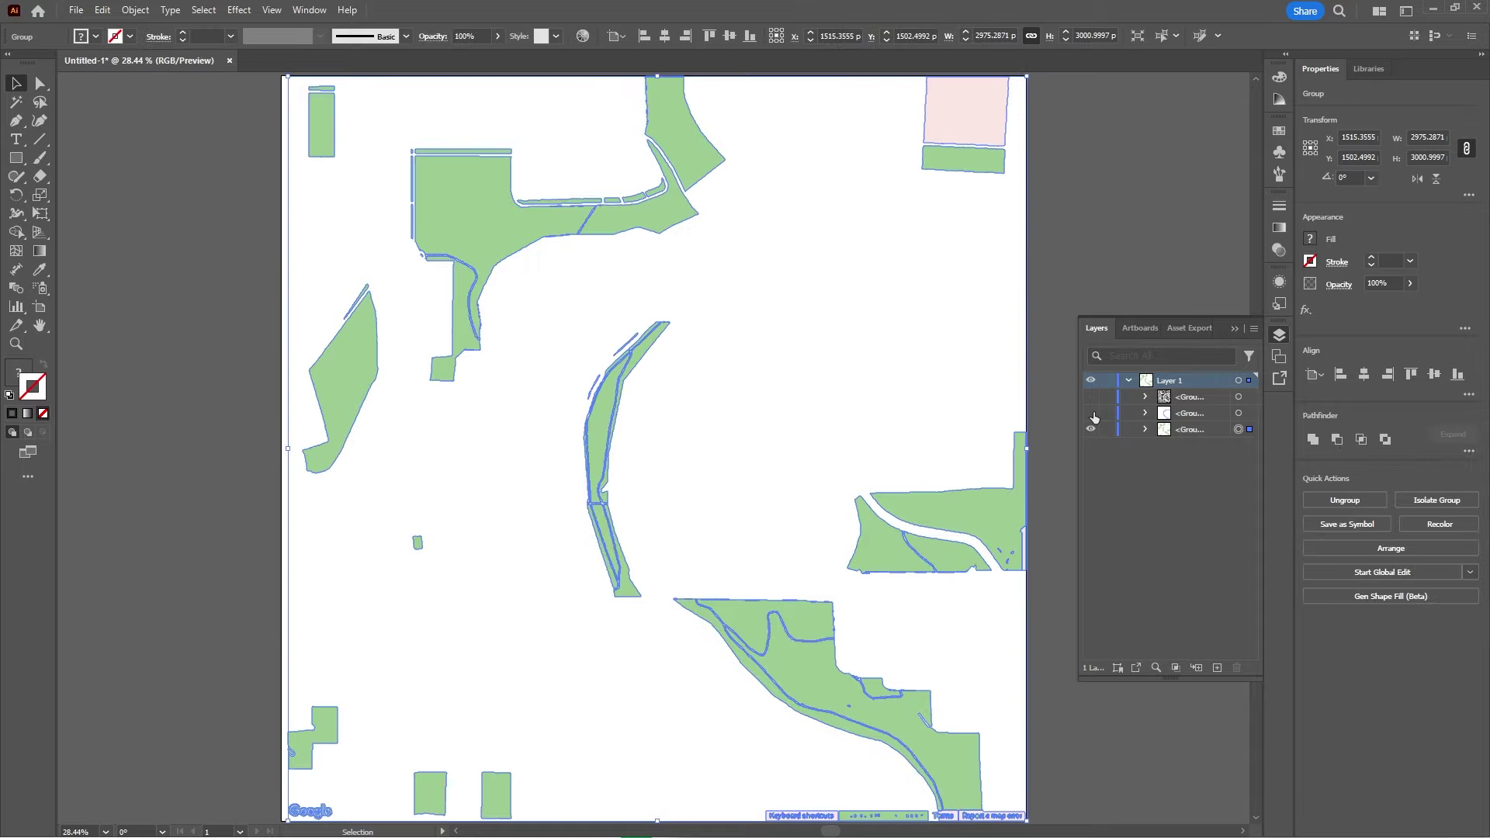
- Show the traced river and road groups again and clear the selection
{"action": "left_click", "coordinate": [1091, 413]}
{"action": "left_click", "coordinate": [1091, 397]}
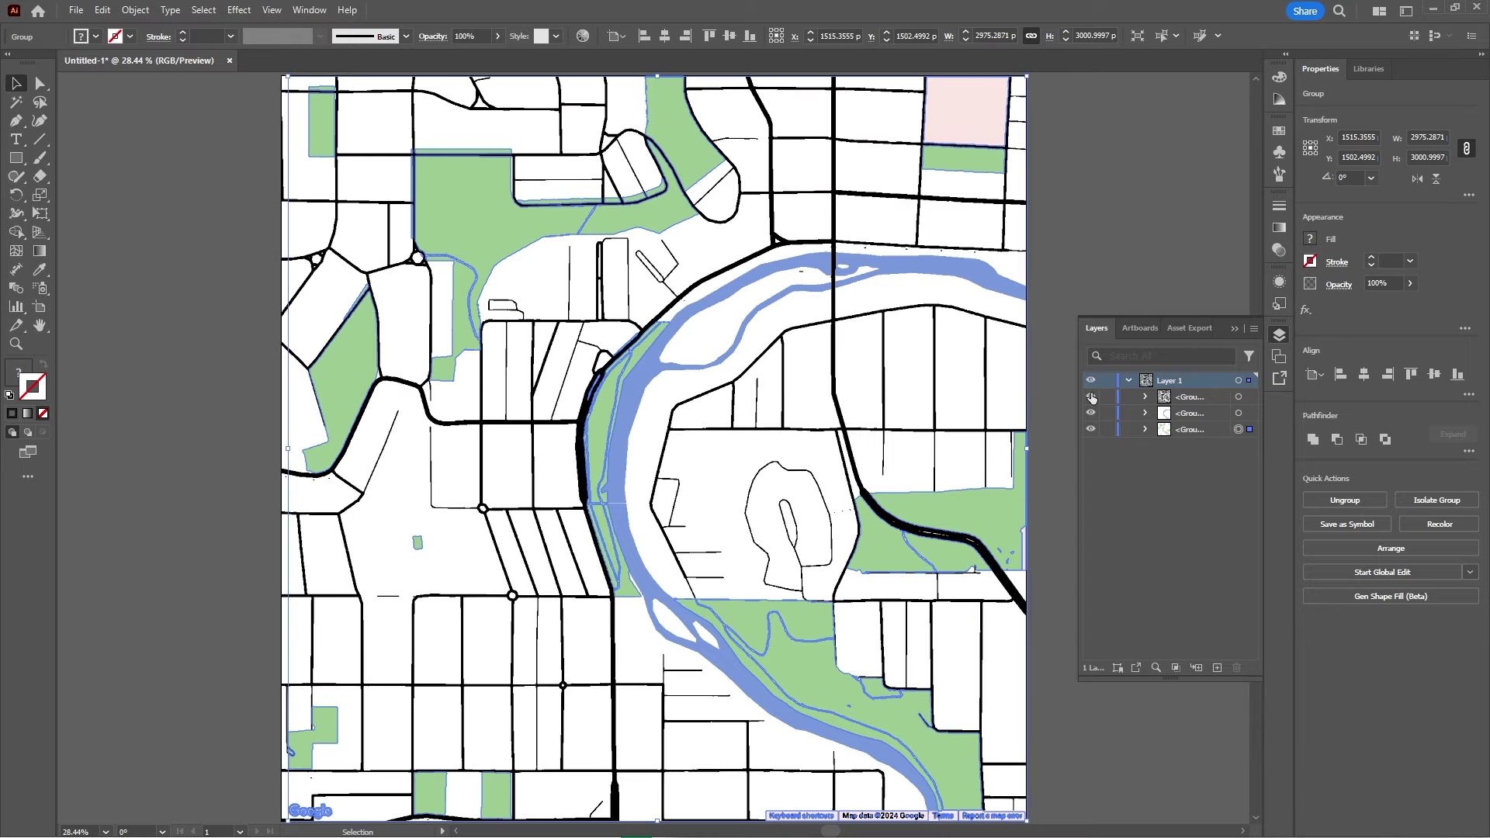
{"action": "left_click", "coordinate": [1127, 217]}
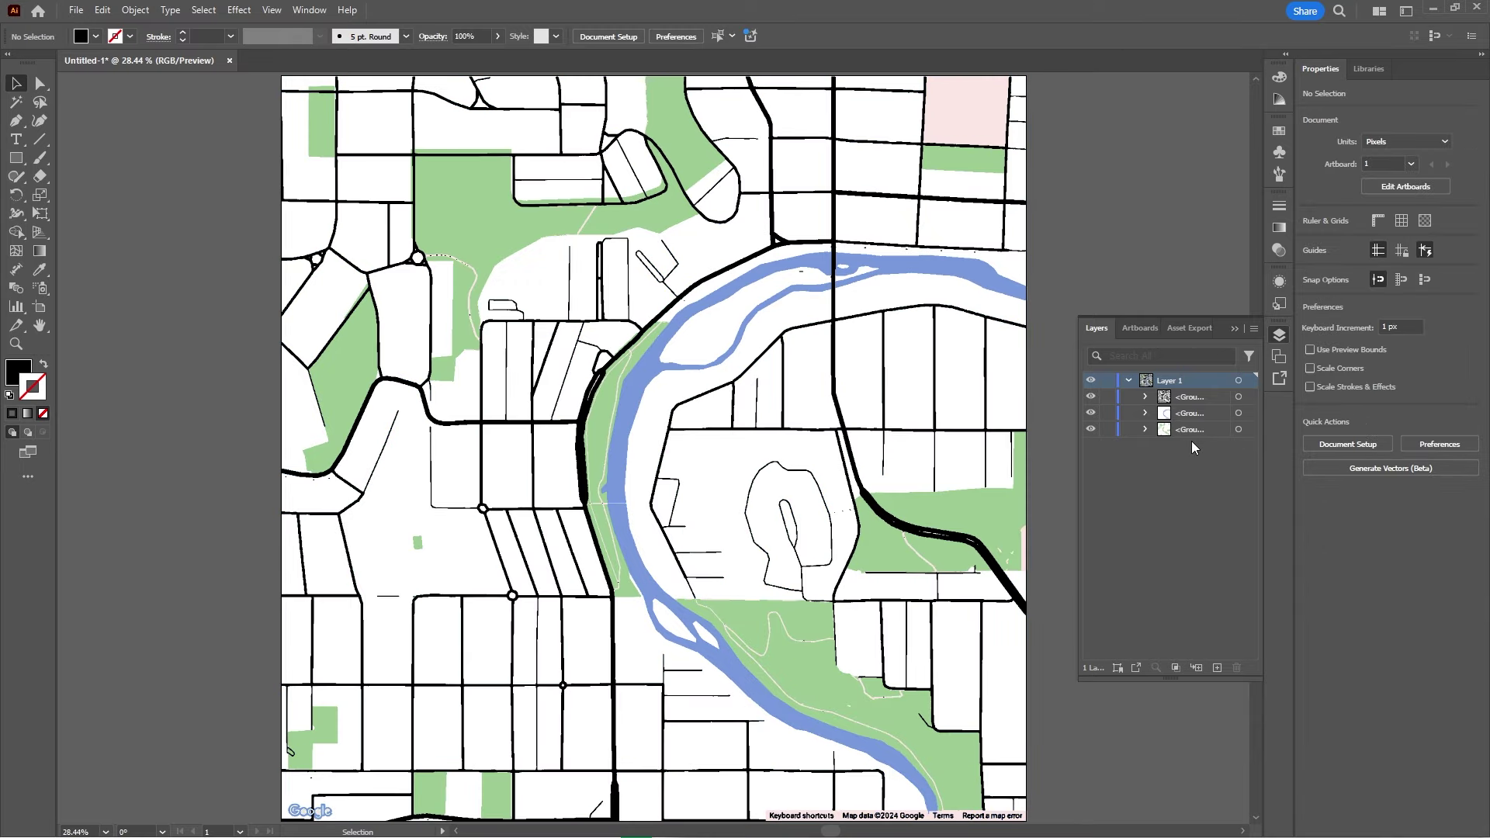
- Fill the road group with grey 878787 darkened to 35% brightness
{"action": "left_click", "coordinate": [1240, 397]}
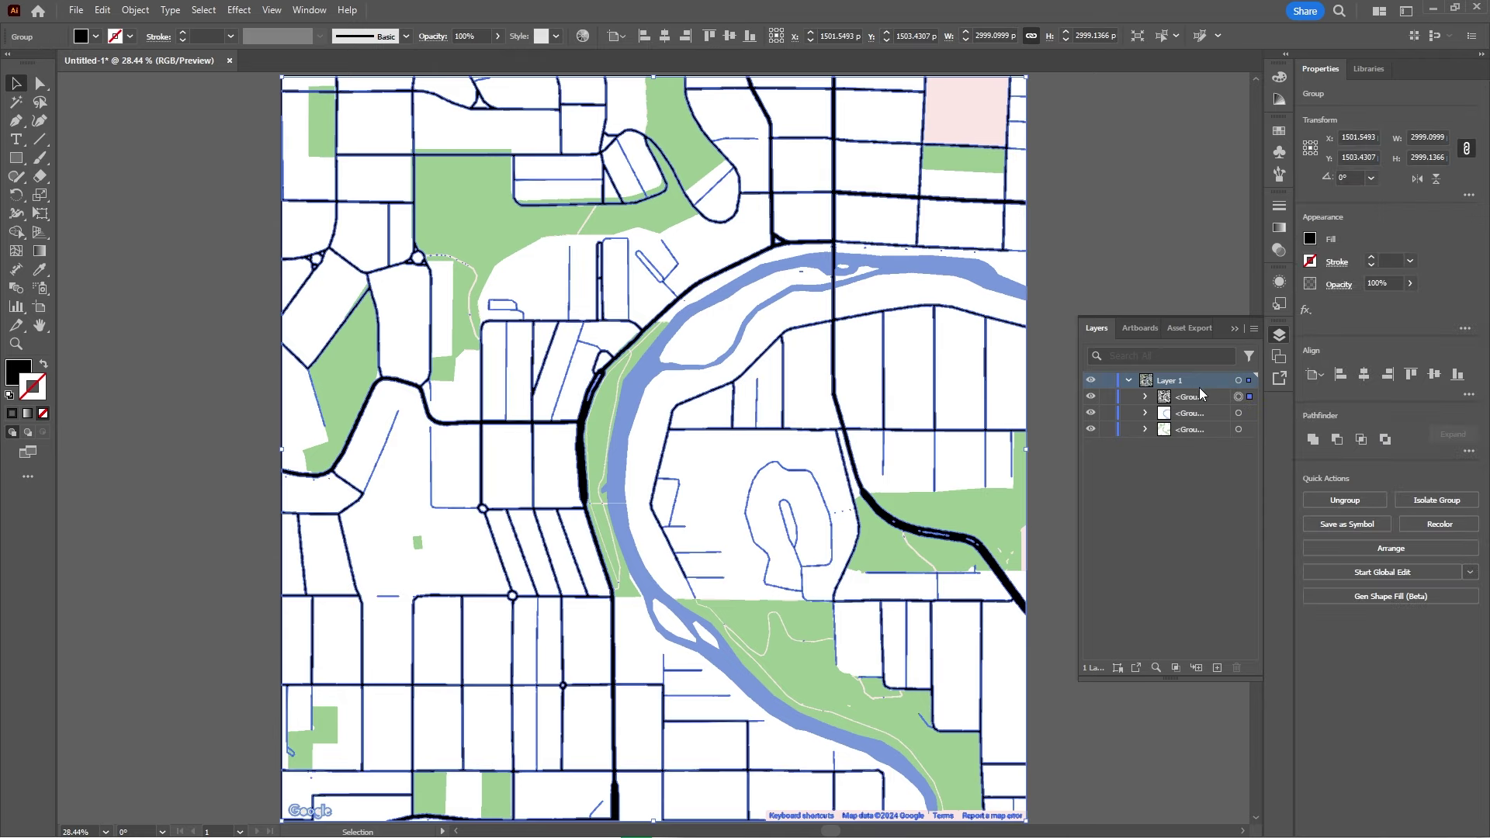
{"action": "left_click", "coordinate": [15, 371]}
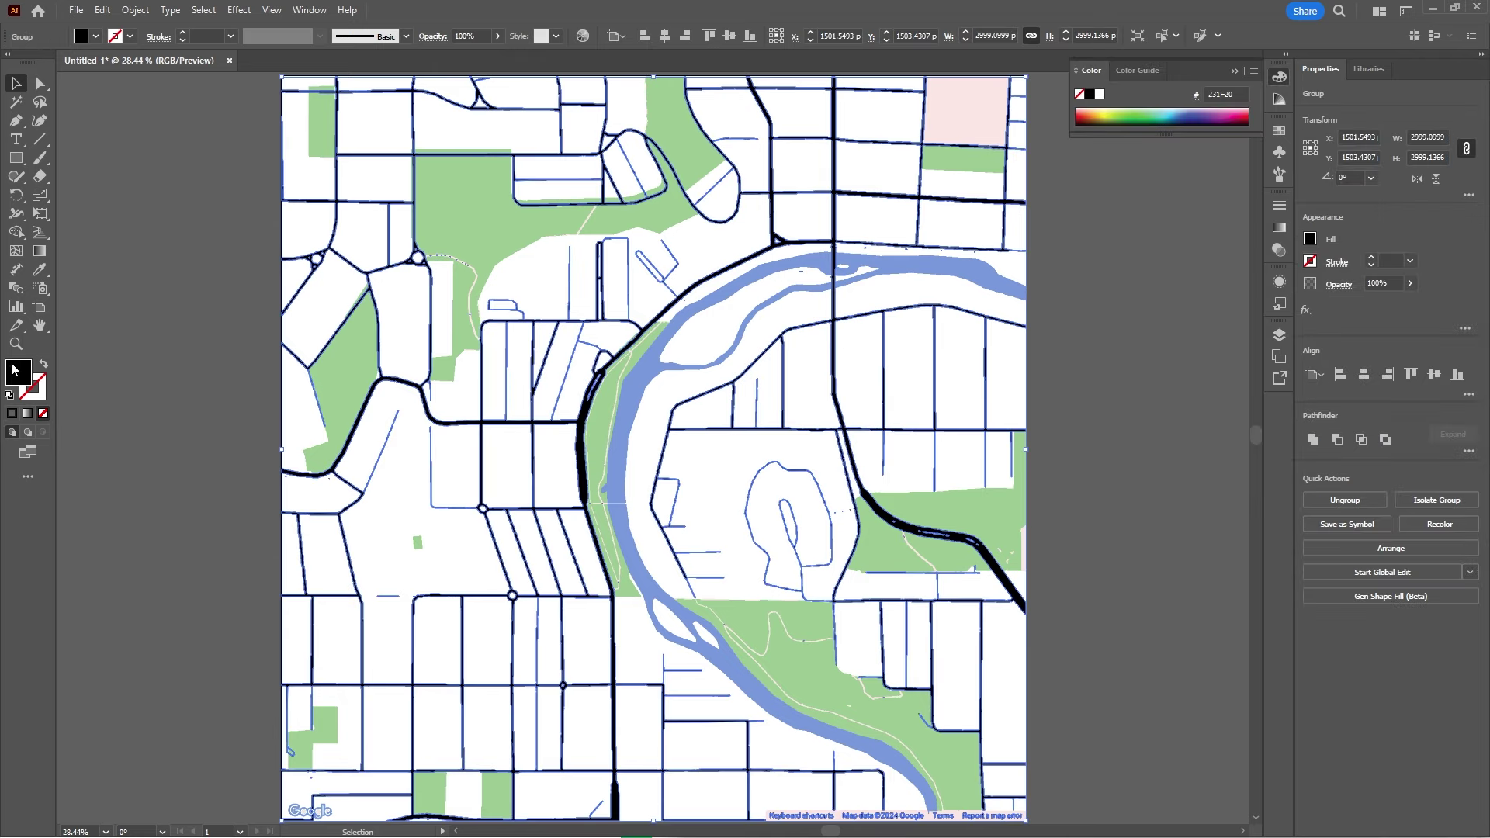
{"action": "double_click", "coordinate": [16, 371]}
{"action": "type", "text": "878787"}
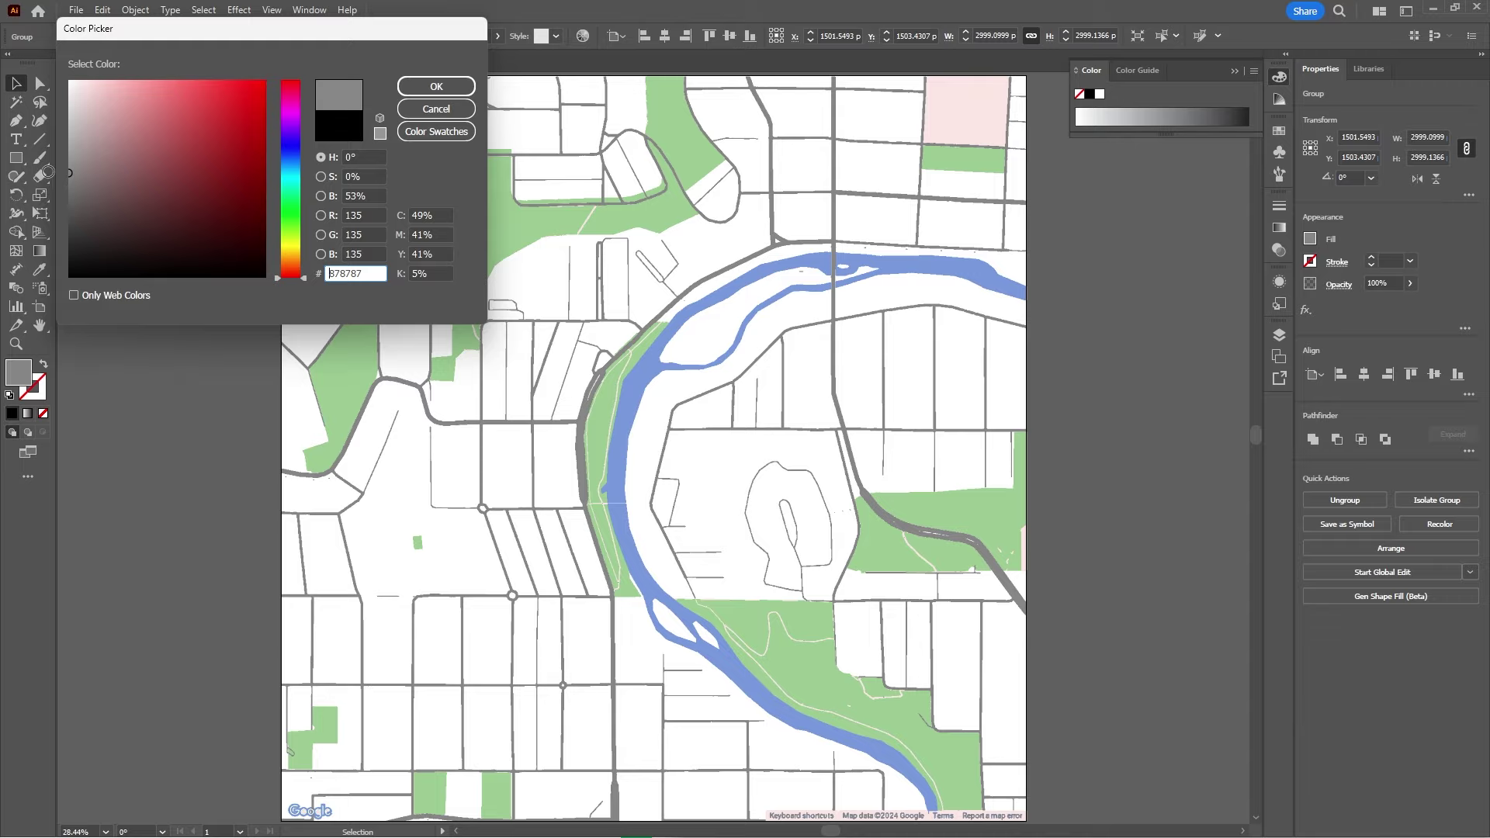
{"action": "left_click_drag", "start_coordinate": [48, 171], "coordinate": [43, 208]}
{"action": "left_click", "coordinate": [436, 87]}
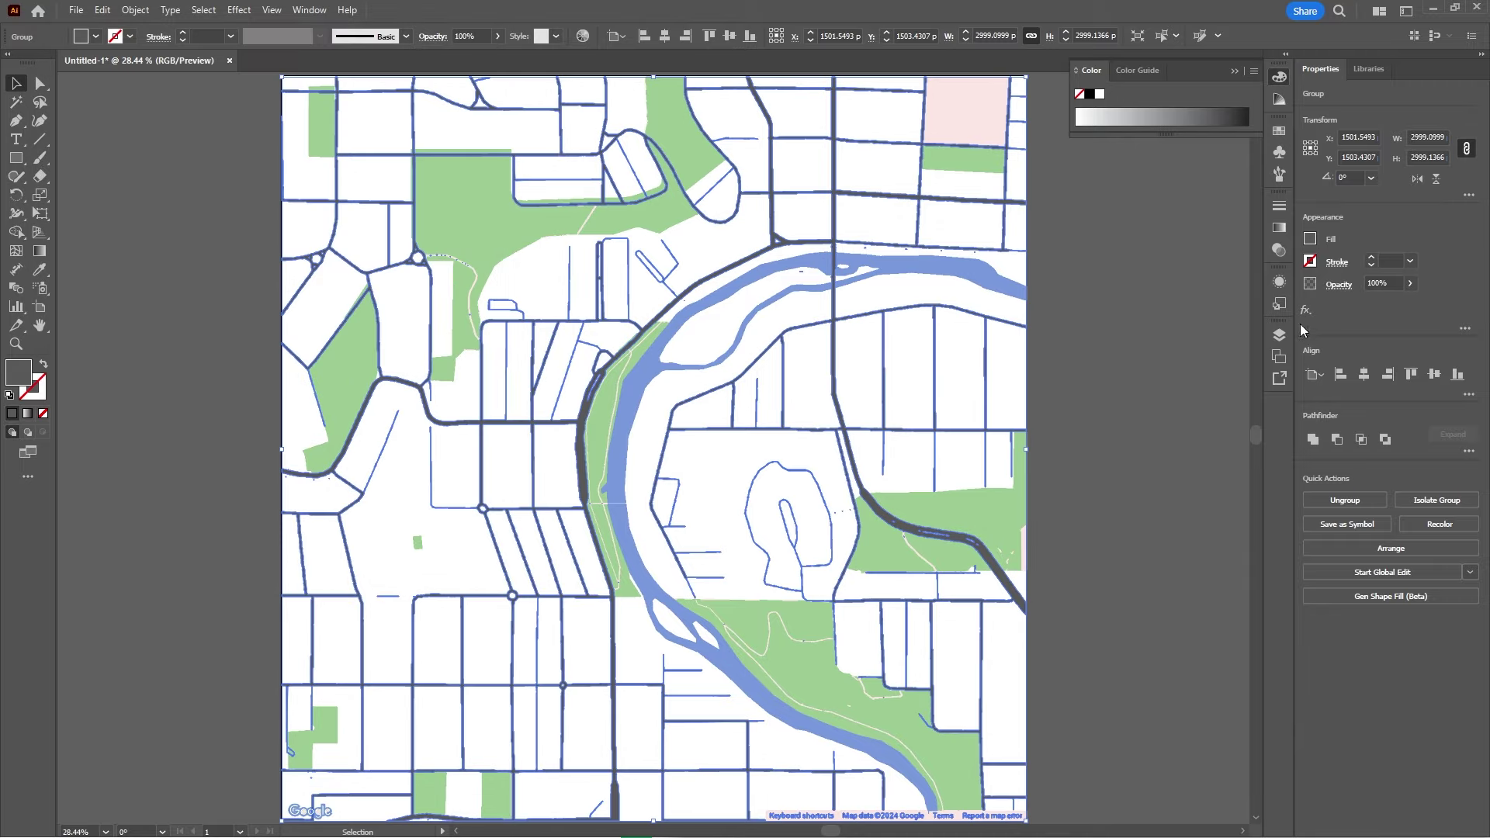
- Fill the traced river group with light blue #9DB6FC
{"action": "left_click", "coordinate": [1279, 336]}
{"action": "left_click", "coordinate": [1251, 413]}
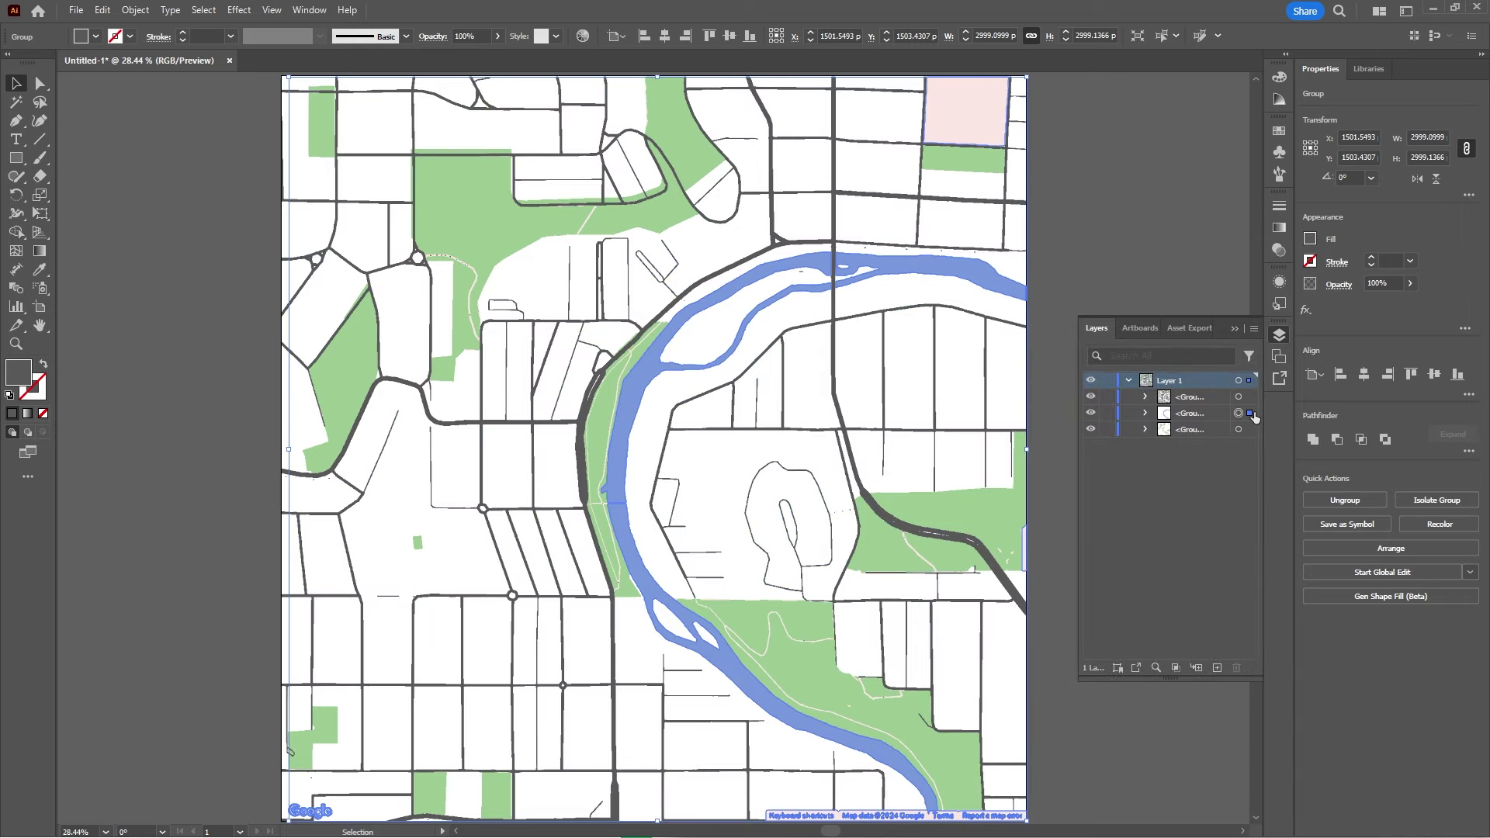
{"action": "double_click", "coordinate": [19, 372]}
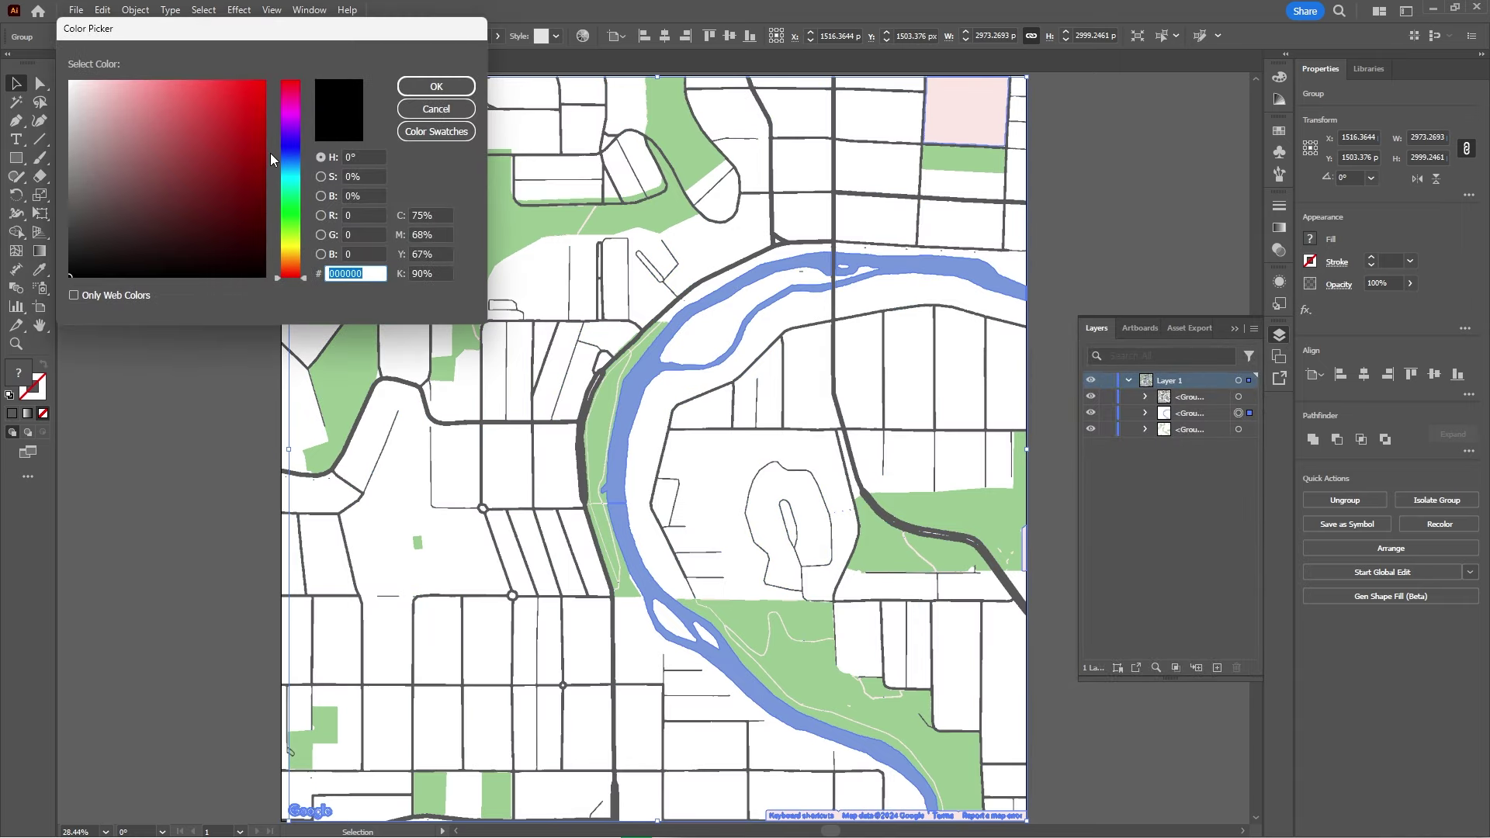
{"action": "left_click", "coordinate": [290, 153]}
{"action": "left_click", "coordinate": [193, 141]}
{"action": "left_click", "coordinate": [112, 84]}
{"action": "left_click", "coordinate": [193, 140]}
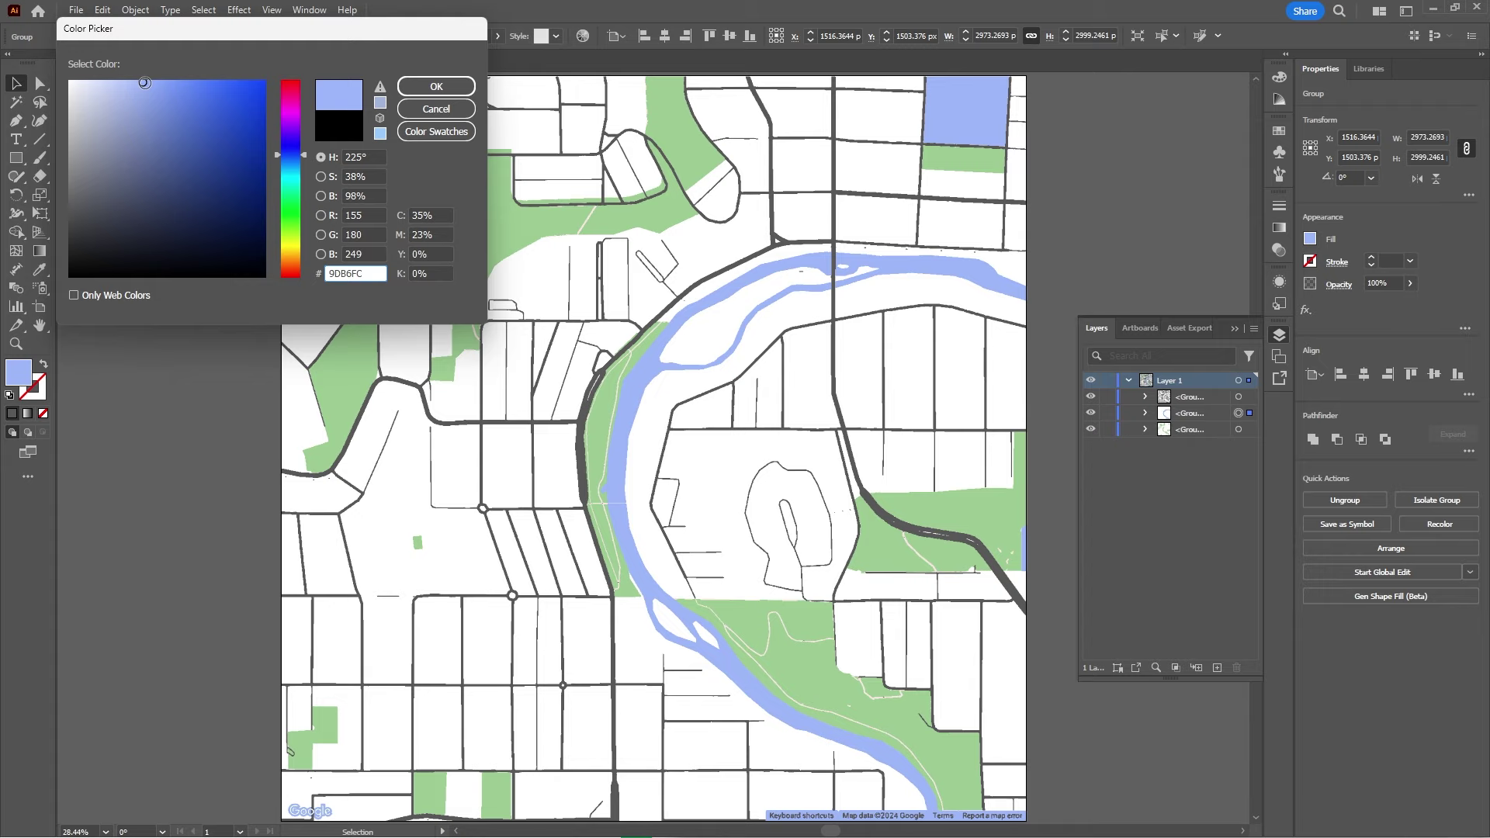
{"action": "left_click", "coordinate": [436, 86]}
- Fill the park group with soft green #95D390 and clear the selection
{"action": "left_click", "coordinate": [1249, 429]}
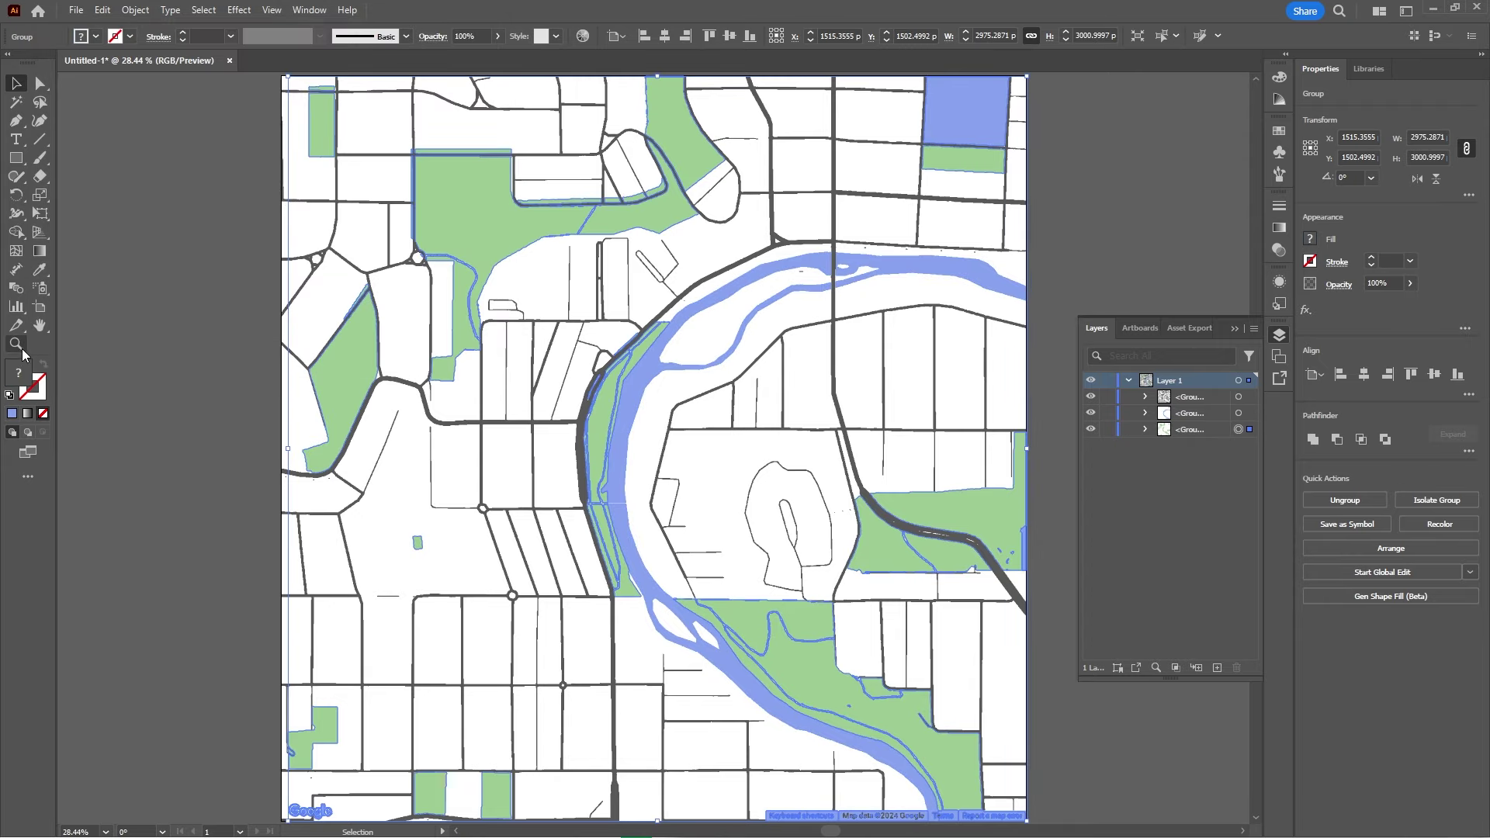
{"action": "double_click", "coordinate": [15, 374]}
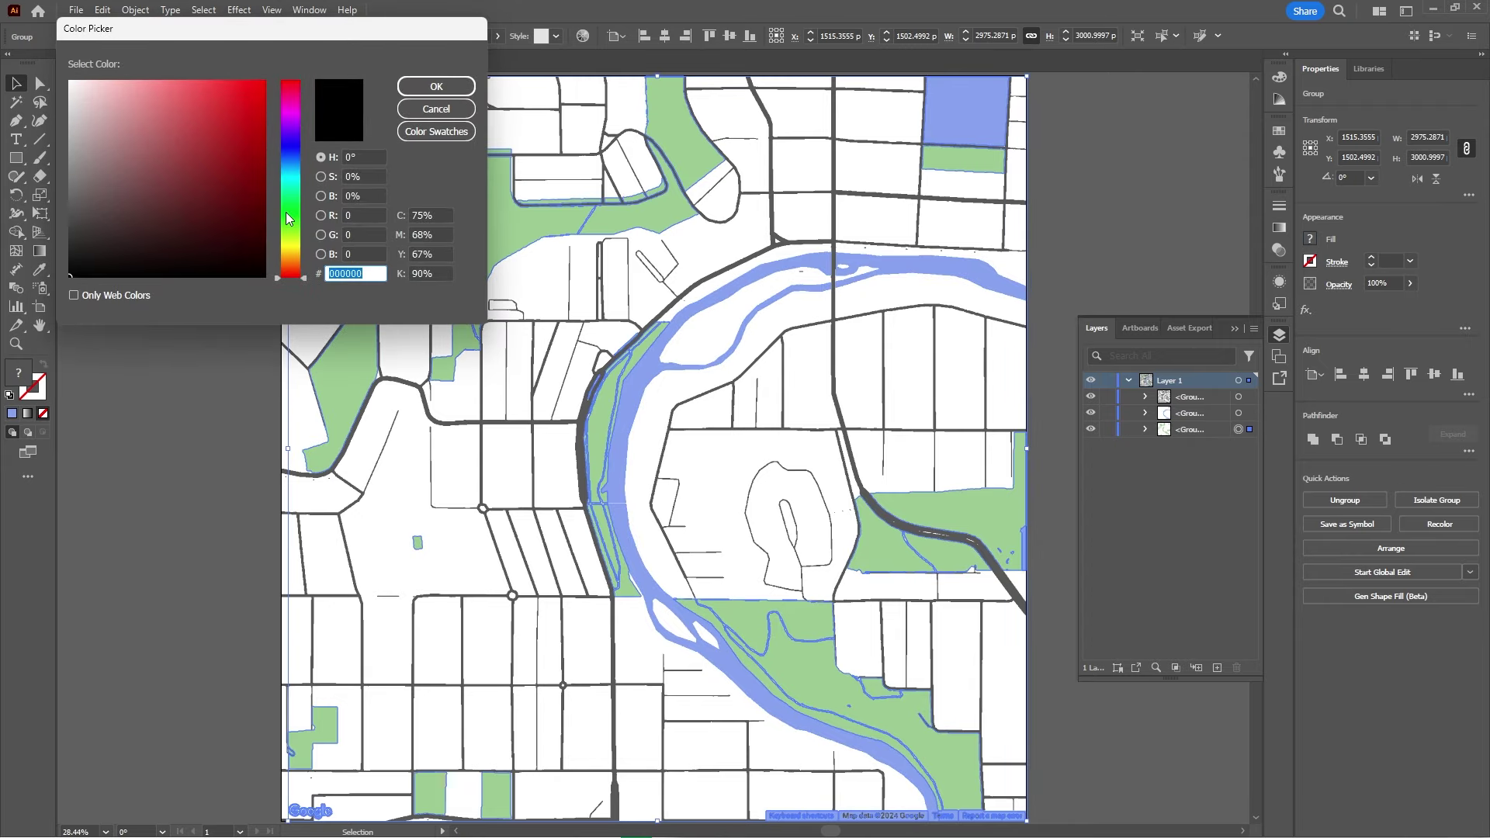
{"action": "left_click", "coordinate": [290, 216]}
{"action": "left_click", "coordinate": [155, 121]}
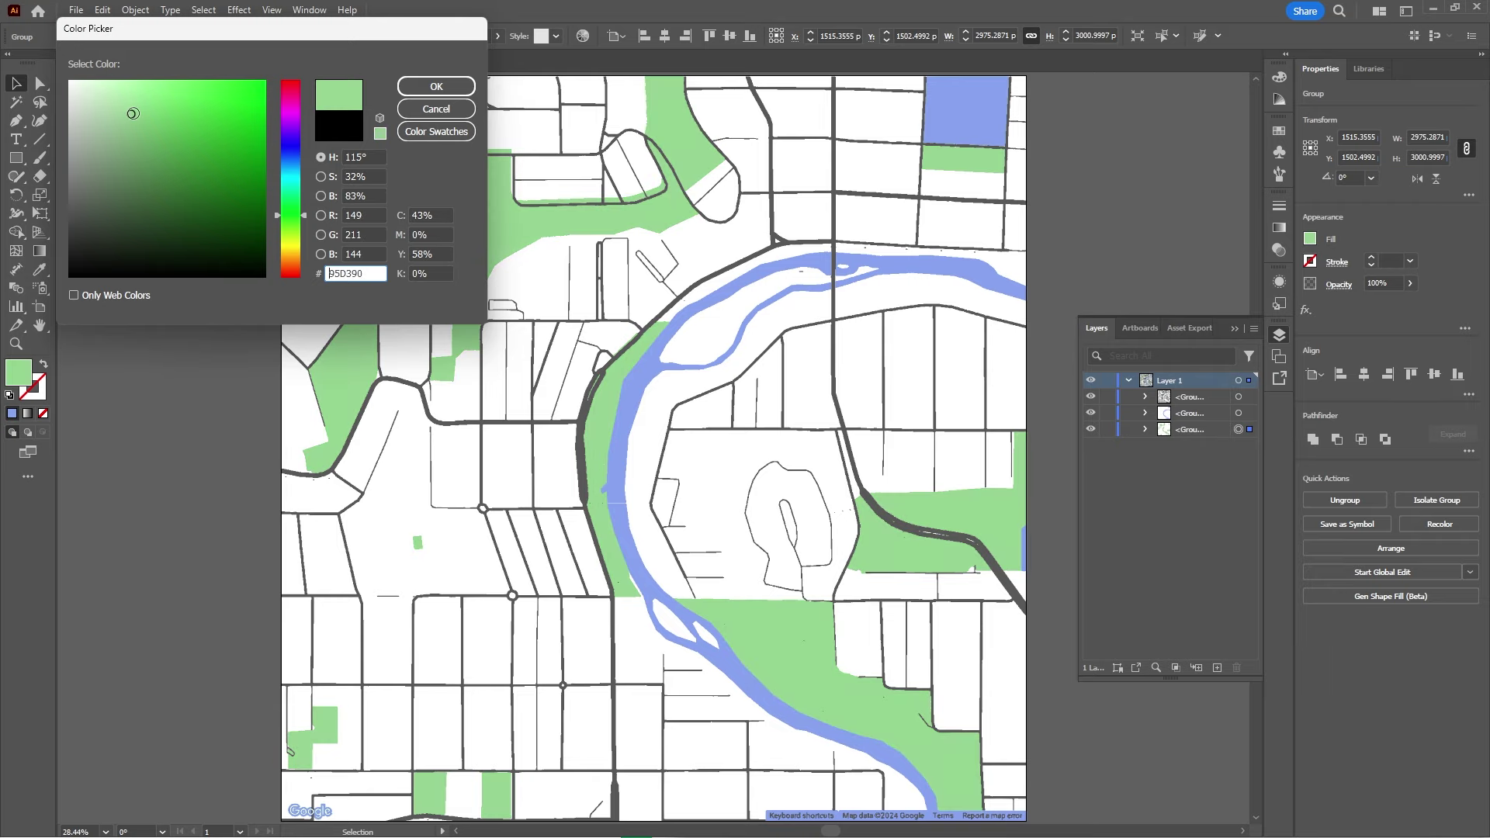
{"action": "left_click", "coordinate": [436, 86]}
{"action": "left_click", "coordinate": [1157, 782]}
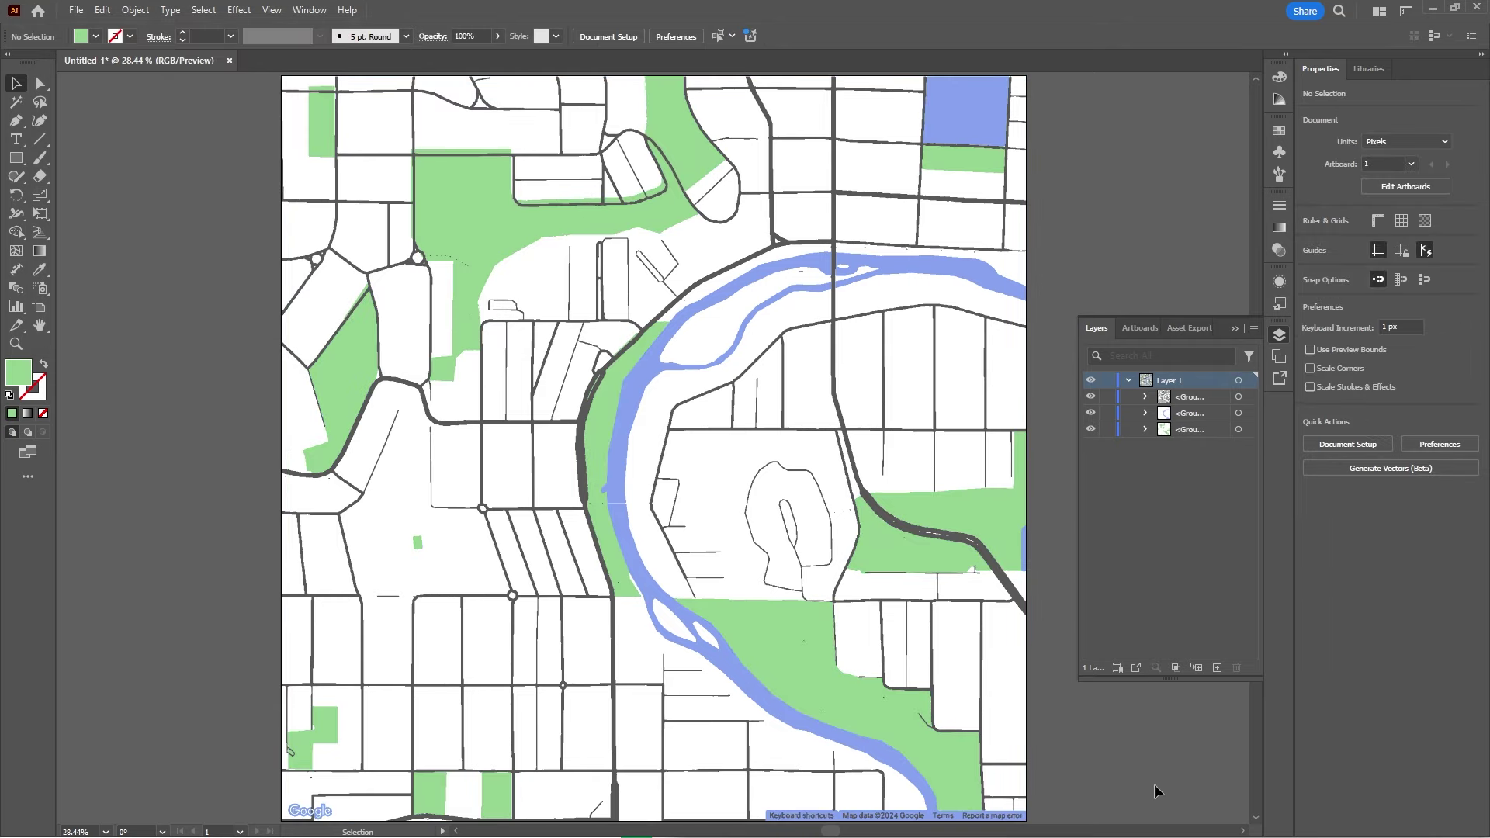
- Check the map's bottom edge for gaps by briefly showing the transparency grid
{"action": "key", "text": "ctrl"}
{"action": "key", "text": "ctrl+shift+d"}
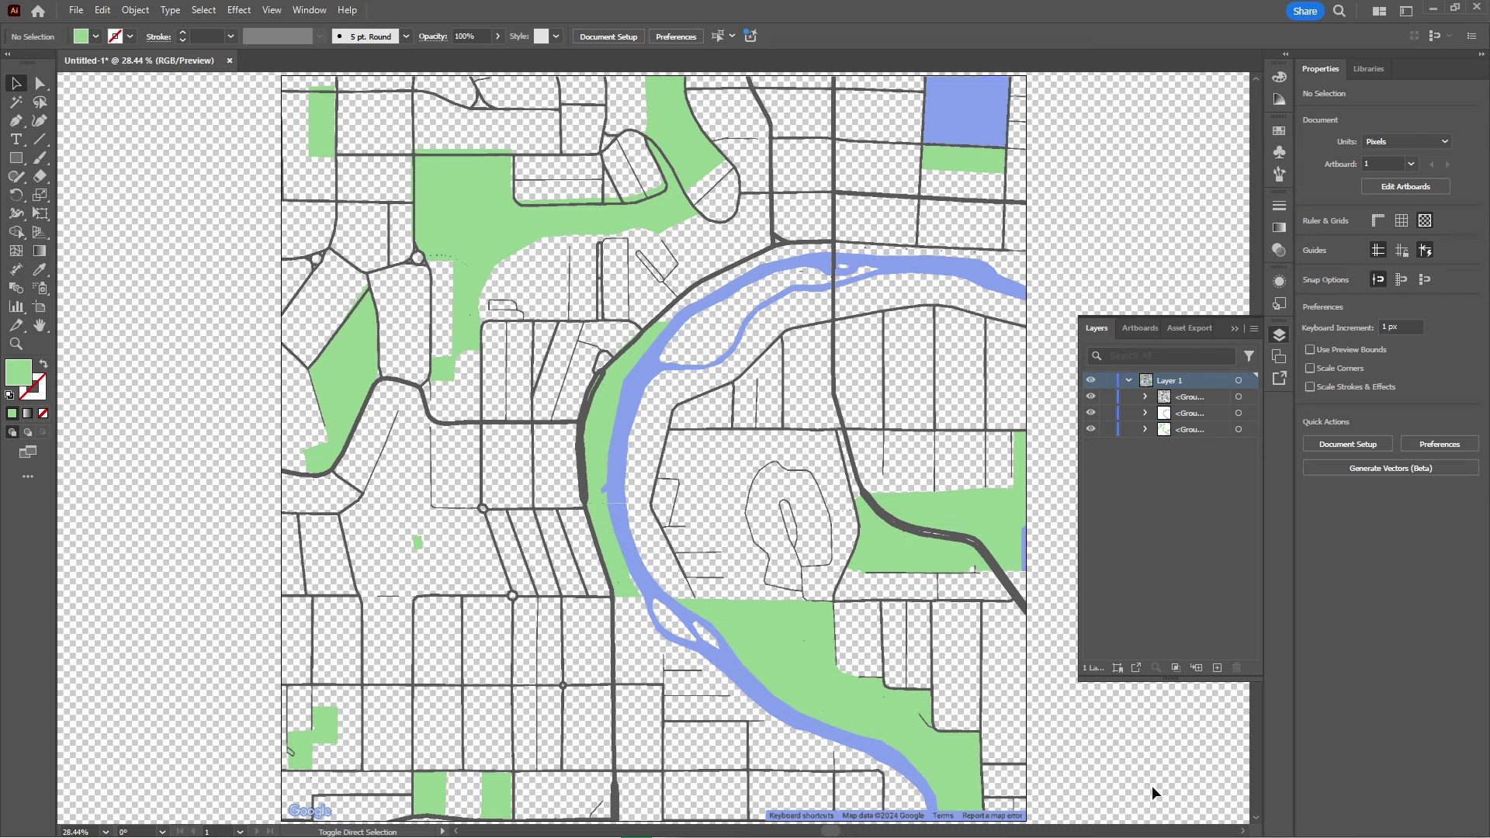
{"action": "scroll", "coordinate": [939, 705], "scroll_direction": "down", "scroll_amount": 1}
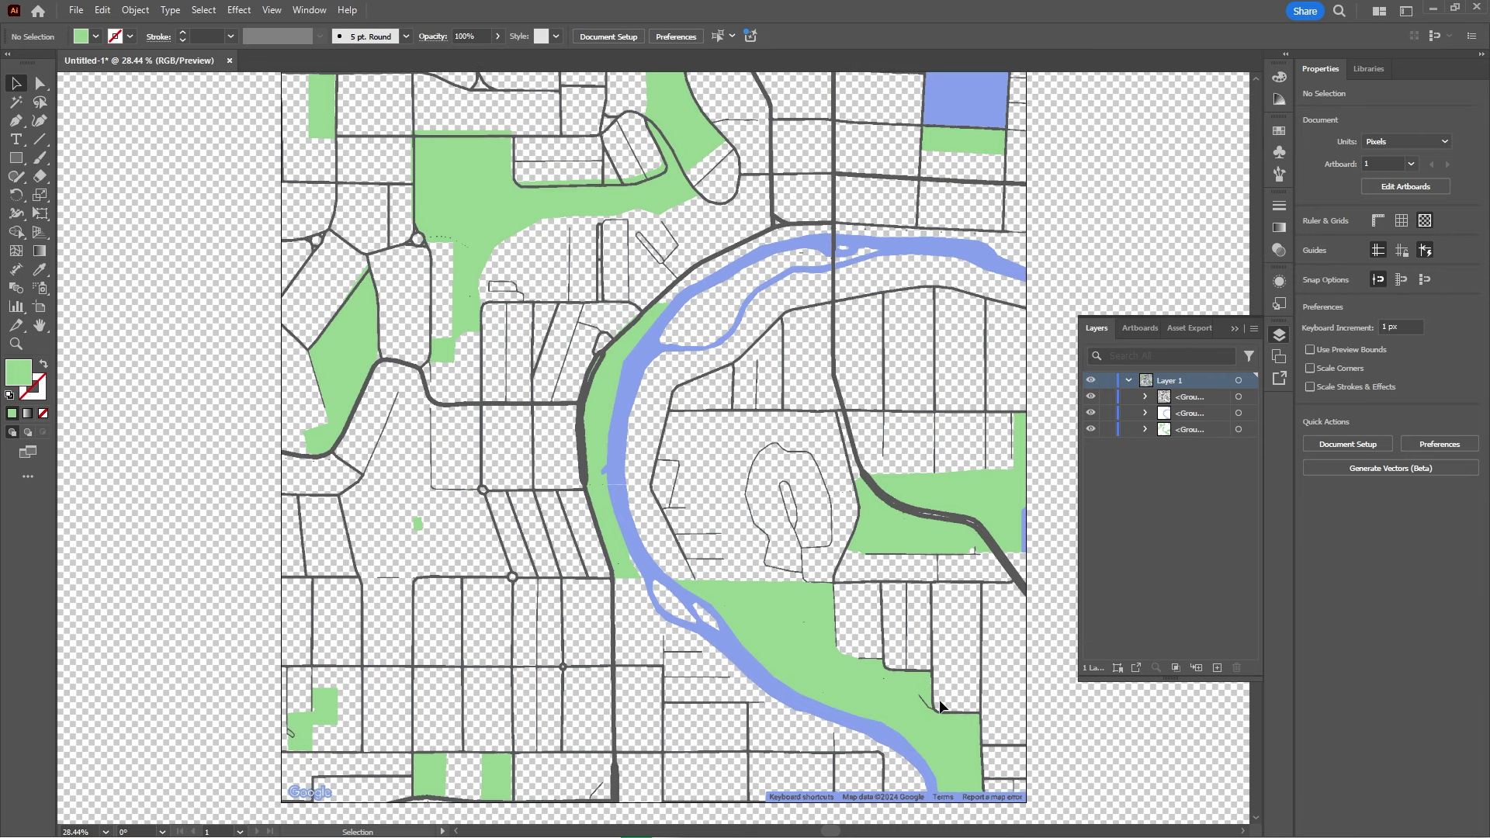
{"action": "scroll", "coordinate": [940, 700], "scroll_direction": "down", "scroll_amount": 3}
{"action": "scroll", "coordinate": [1001, 714], "scroll_direction": "right", "scroll_amount": 2}
{"action": "key", "text": "ctrl+shift+d"}
- Use Direct Selection to delete the attribution bar and the green sliver at the bottom
{"action": "key", "text": "a"}
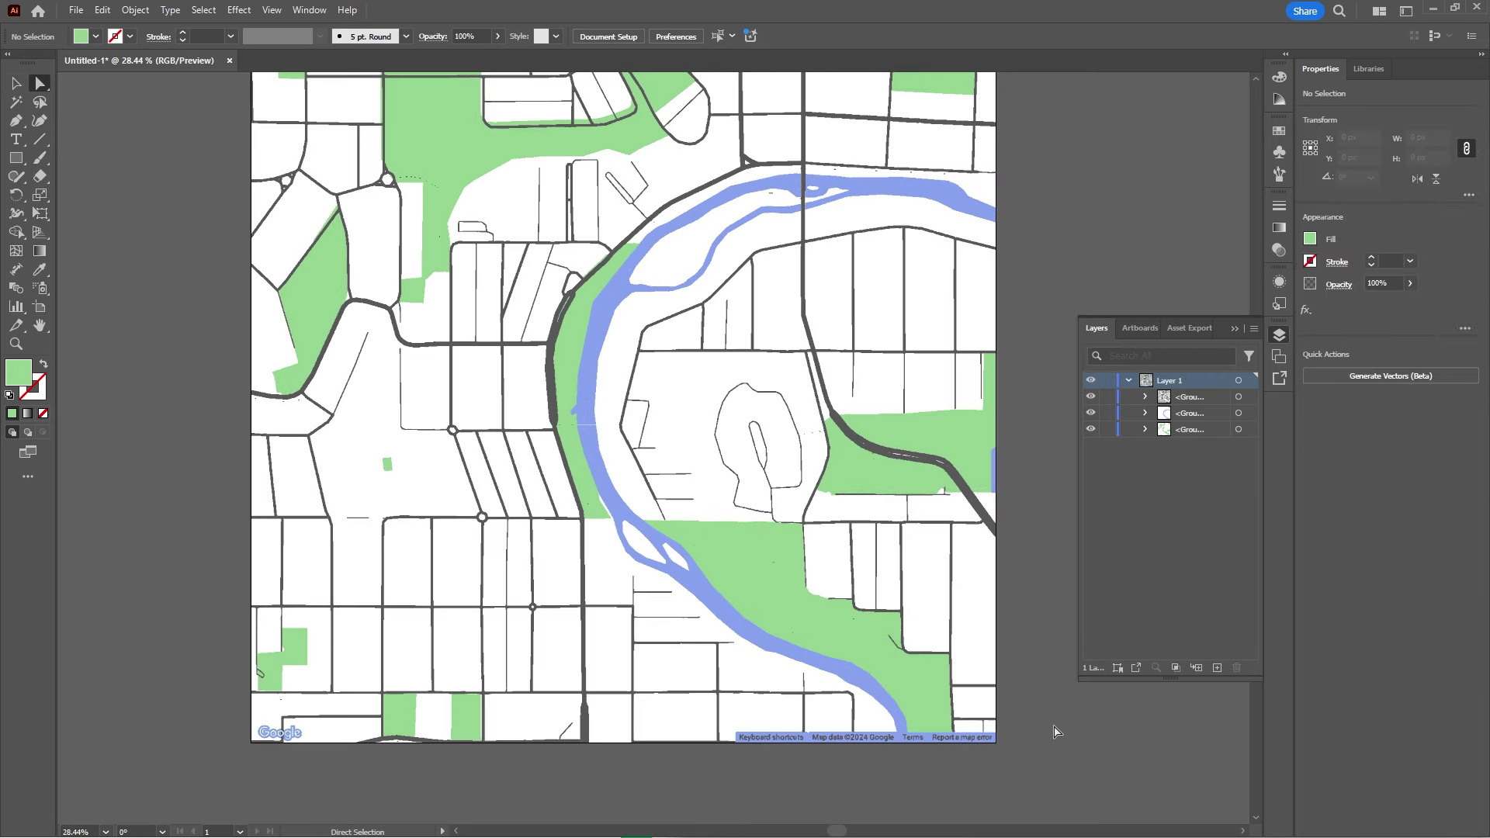
{"action": "key", "text": "alt"}
{"action": "scroll", "coordinate": [893, 782], "scroll_direction": "up", "scroll_amount": 3}
{"action": "scroll", "coordinate": [892, 782], "scroll_direction": "down", "scroll_amount": 1}
{"action": "scroll", "coordinate": [893, 782], "scroll_direction": "right", "scroll_amount": 2}
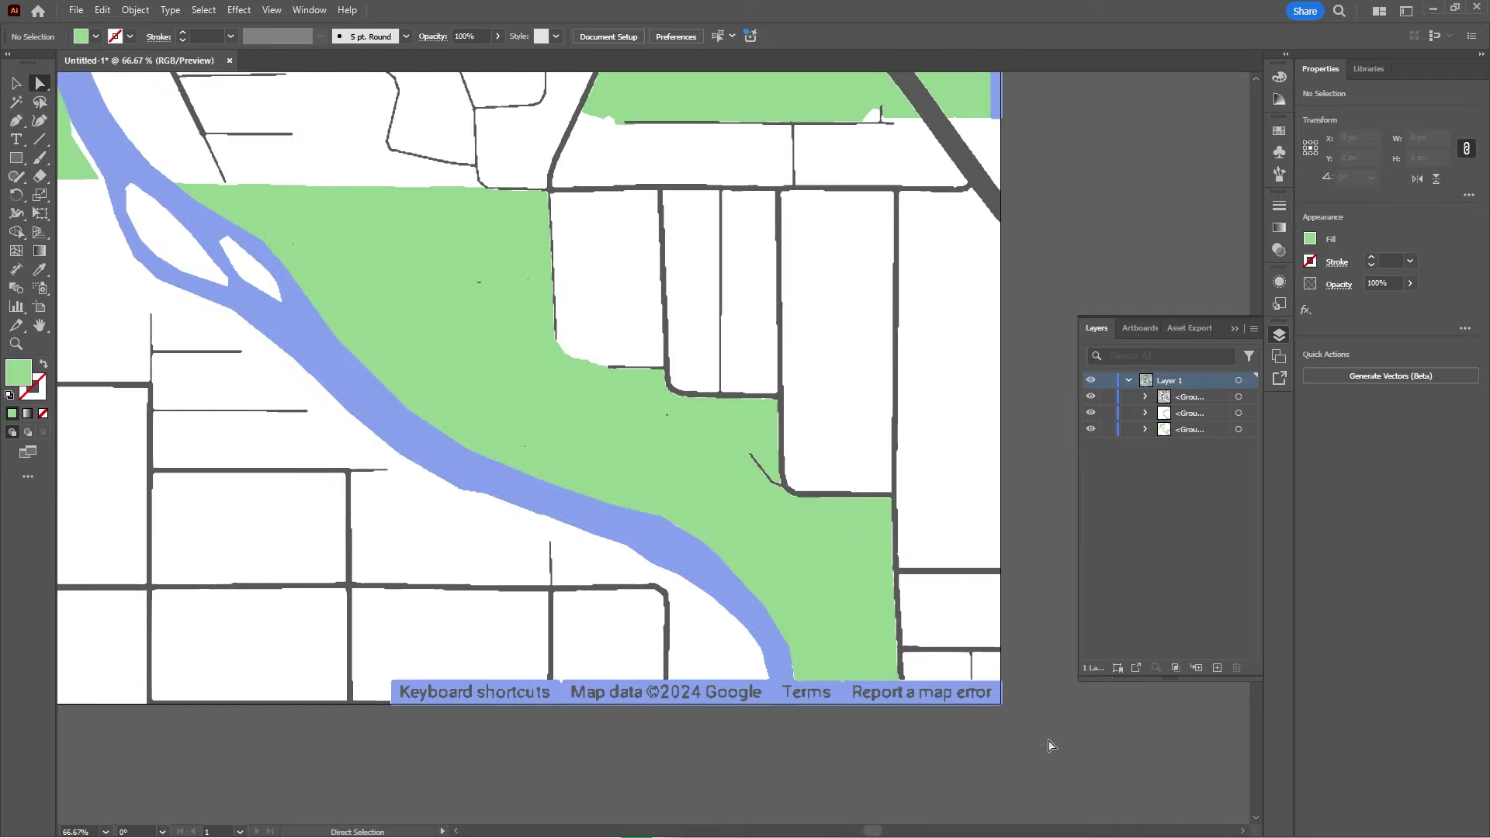
{"action": "left_click", "coordinate": [400, 689]}
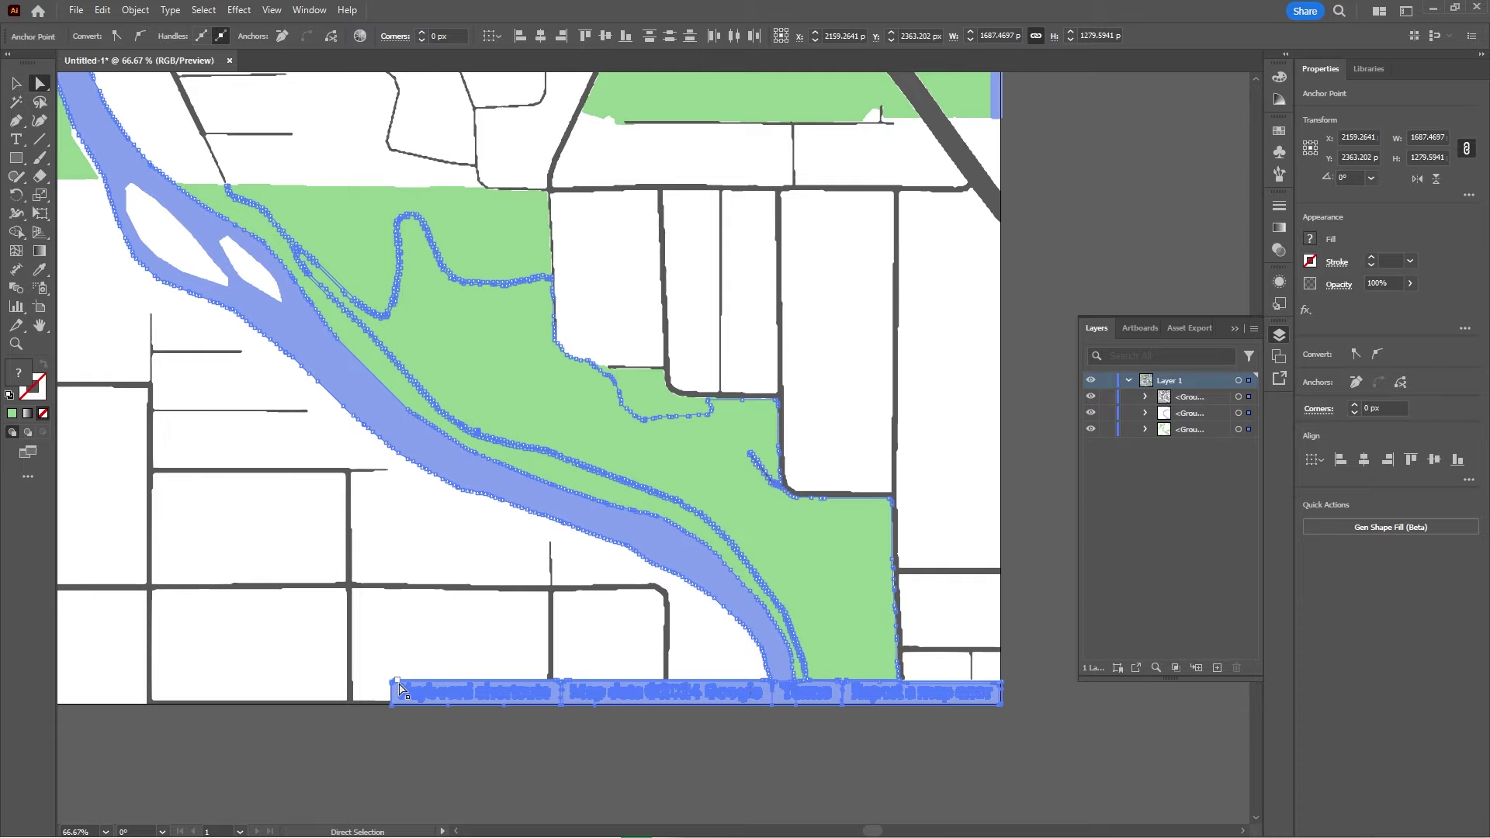
{"action": "key", "text": "Delete"}
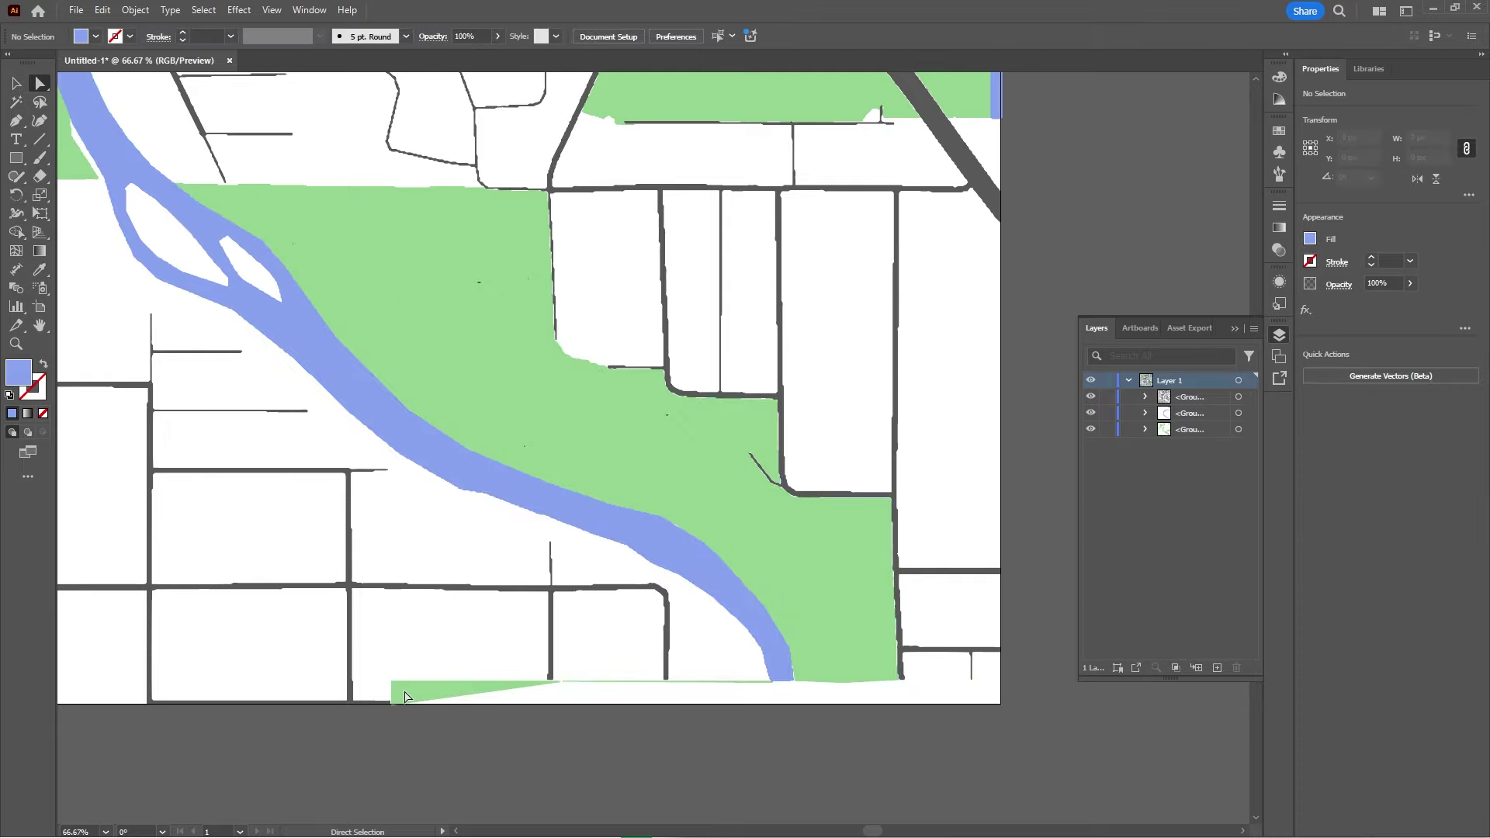
{"action": "left_click", "coordinate": [405, 696]}
{"action": "key", "text": "Delete"}
- Select the traced Google logo's points, then bring the lower-left green park patch into view
{"action": "scroll", "coordinate": [466, 738], "scroll_direction": "down", "scroll_amount": 3}
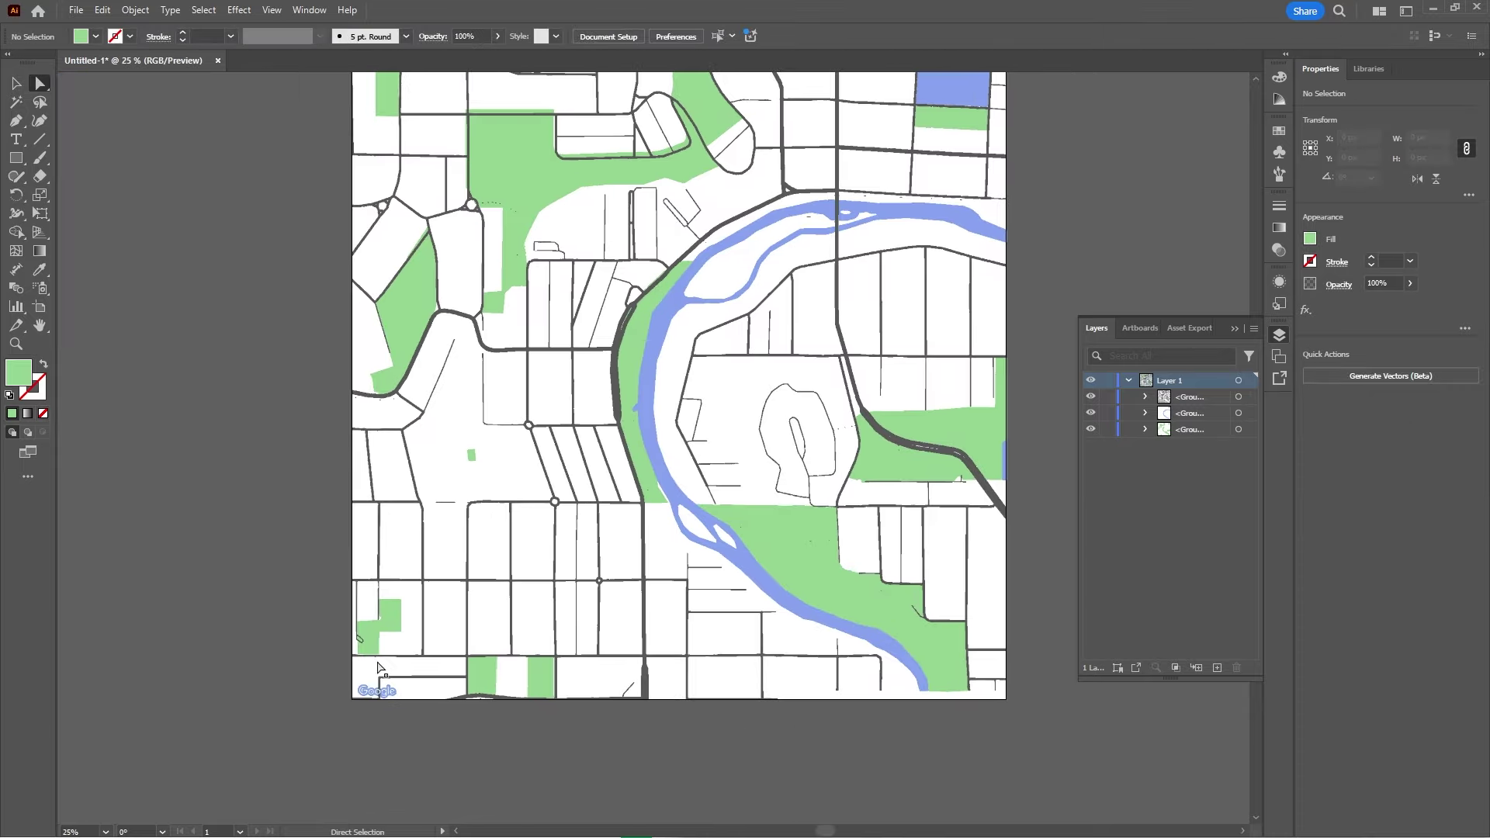
{"action": "scroll", "coordinate": [380, 669], "scroll_direction": "up", "scroll_amount": 5}
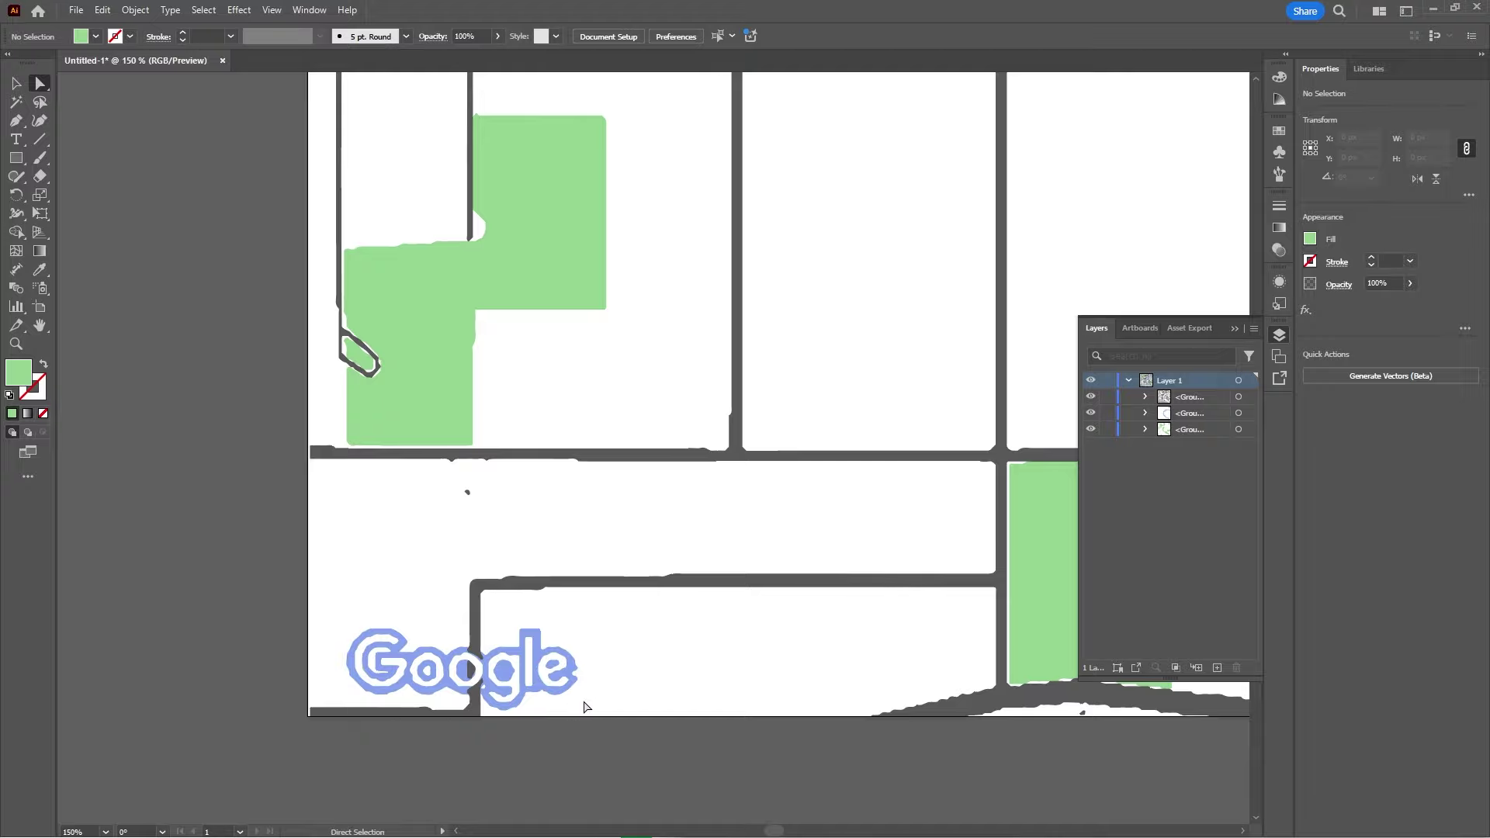
{"action": "left_click_drag", "start_coordinate": [346, 618], "coordinate": [588, 726]}
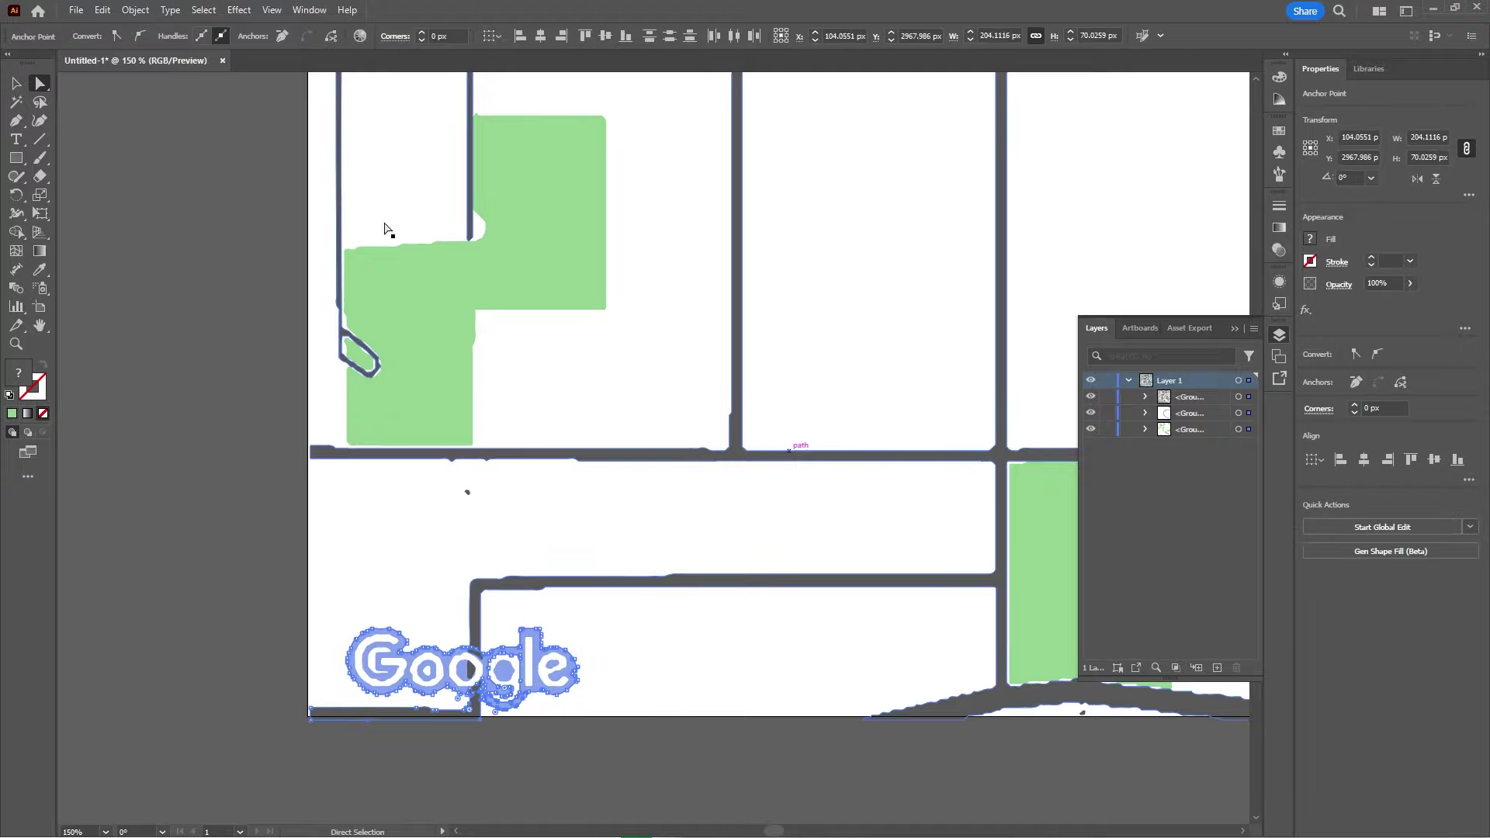
{"action": "scroll", "coordinate": [409, 251], "scroll_direction": "up", "scroll_amount": 4}
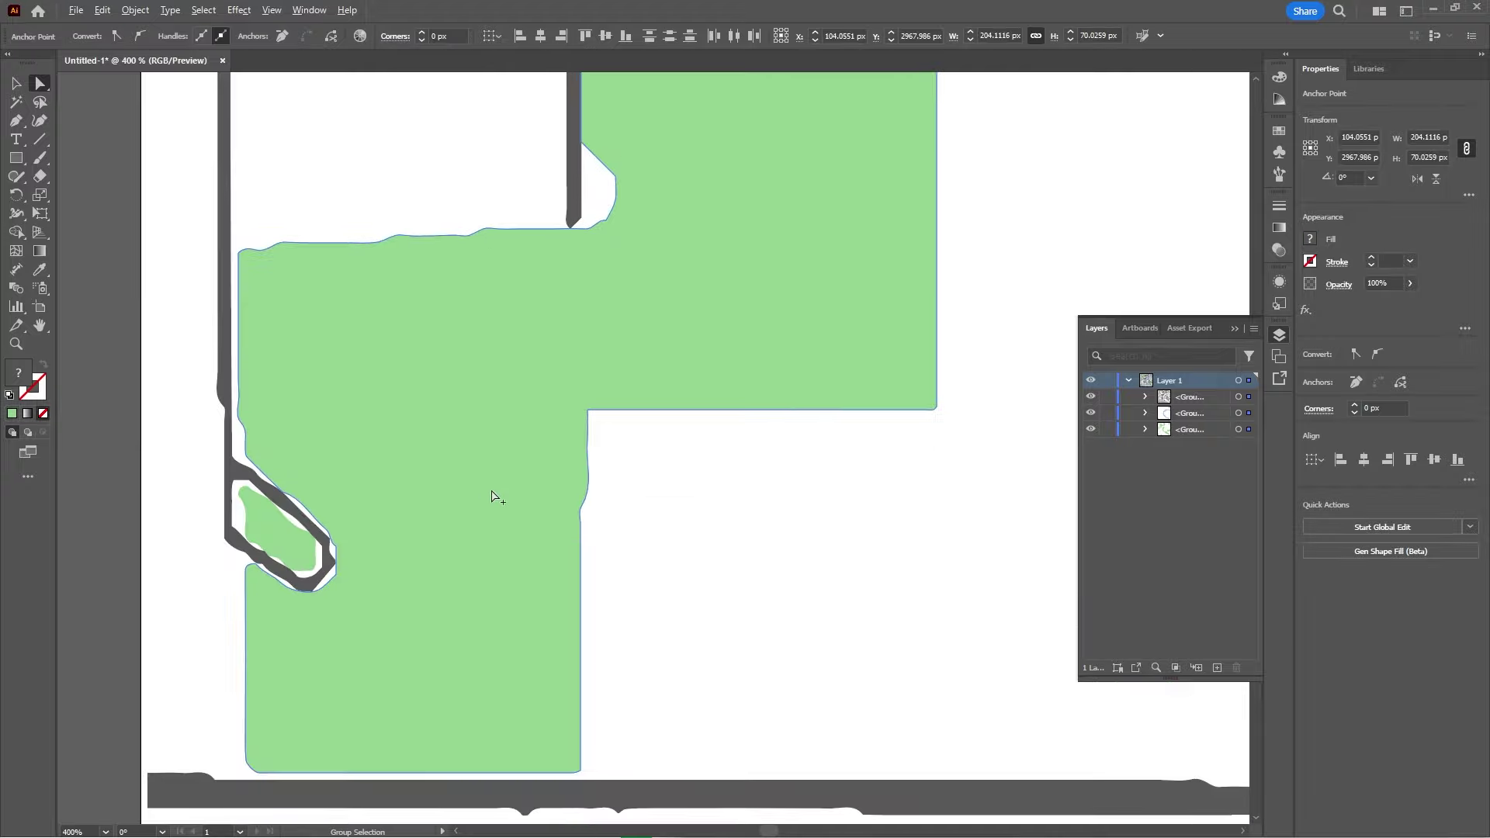
{"action": "scroll", "coordinate": [491, 497], "scroll_direction": "down", "scroll_amount": 10}
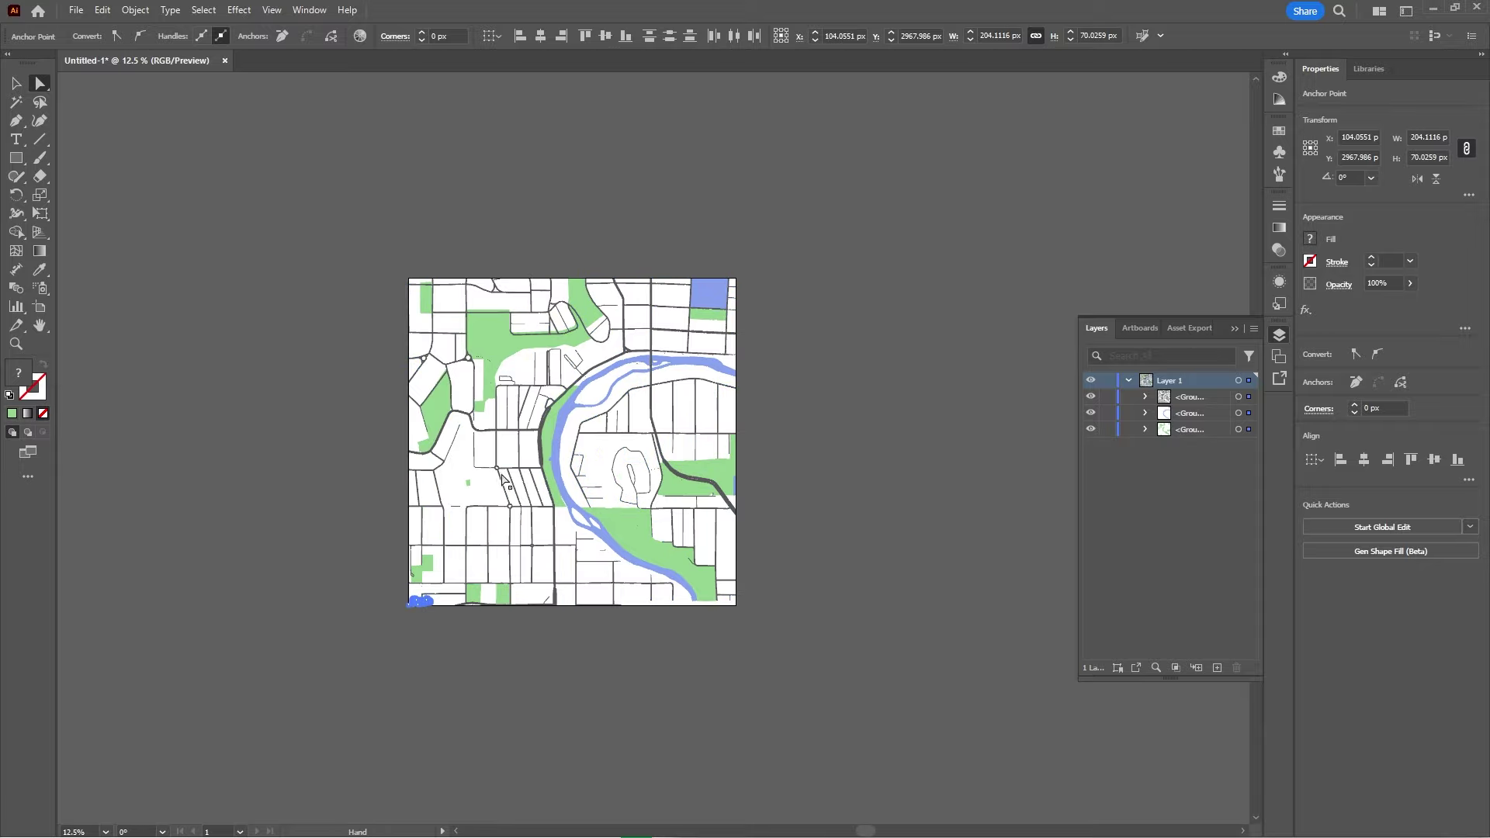
{"action": "scroll", "coordinate": [503, 481], "scroll_direction": "up", "scroll_amount": 1}
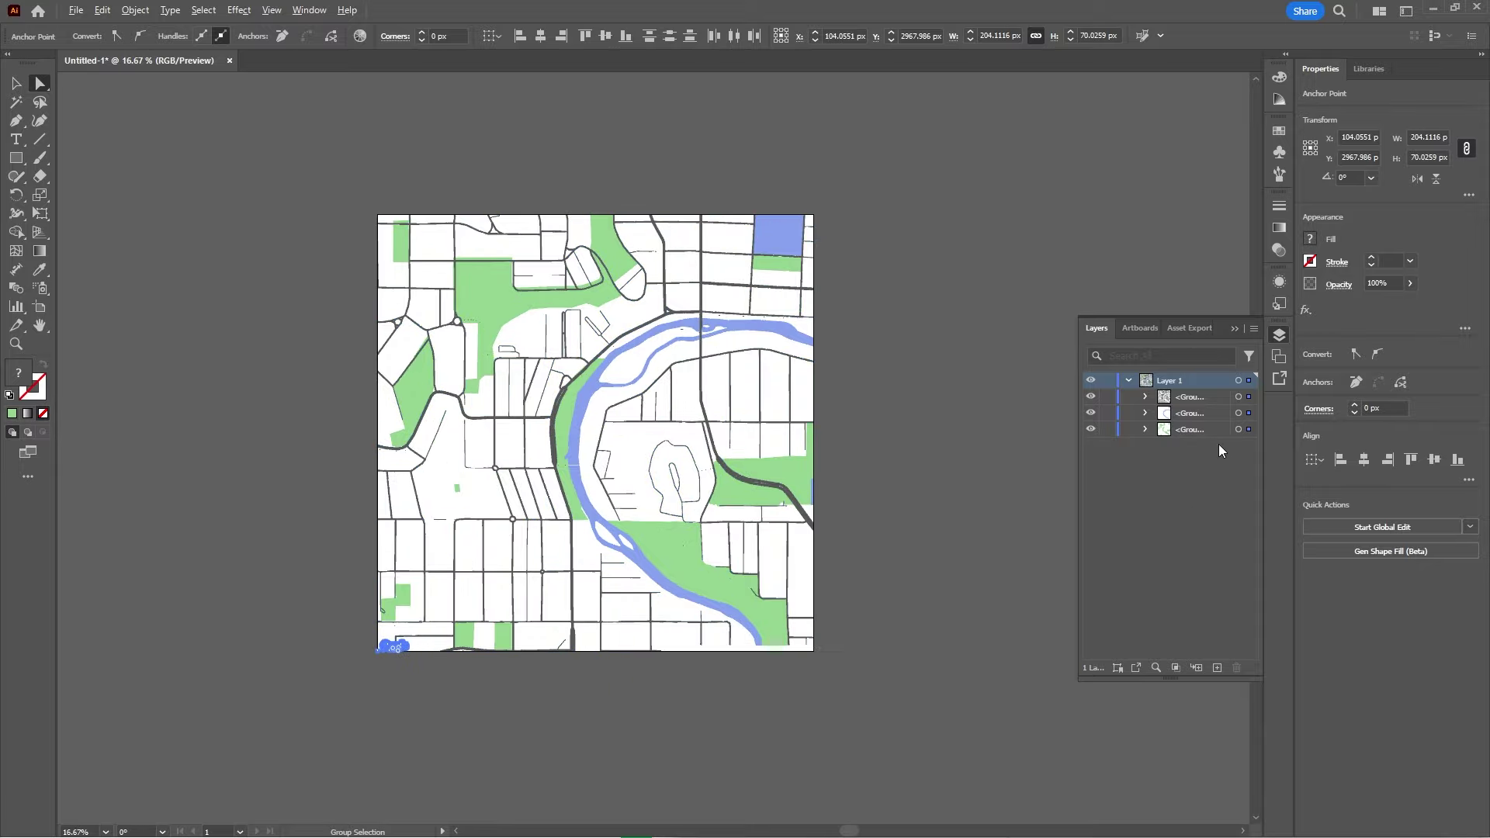
{"action": "scroll", "coordinate": [380, 555], "scroll_direction": "up", "scroll_amount": 7}
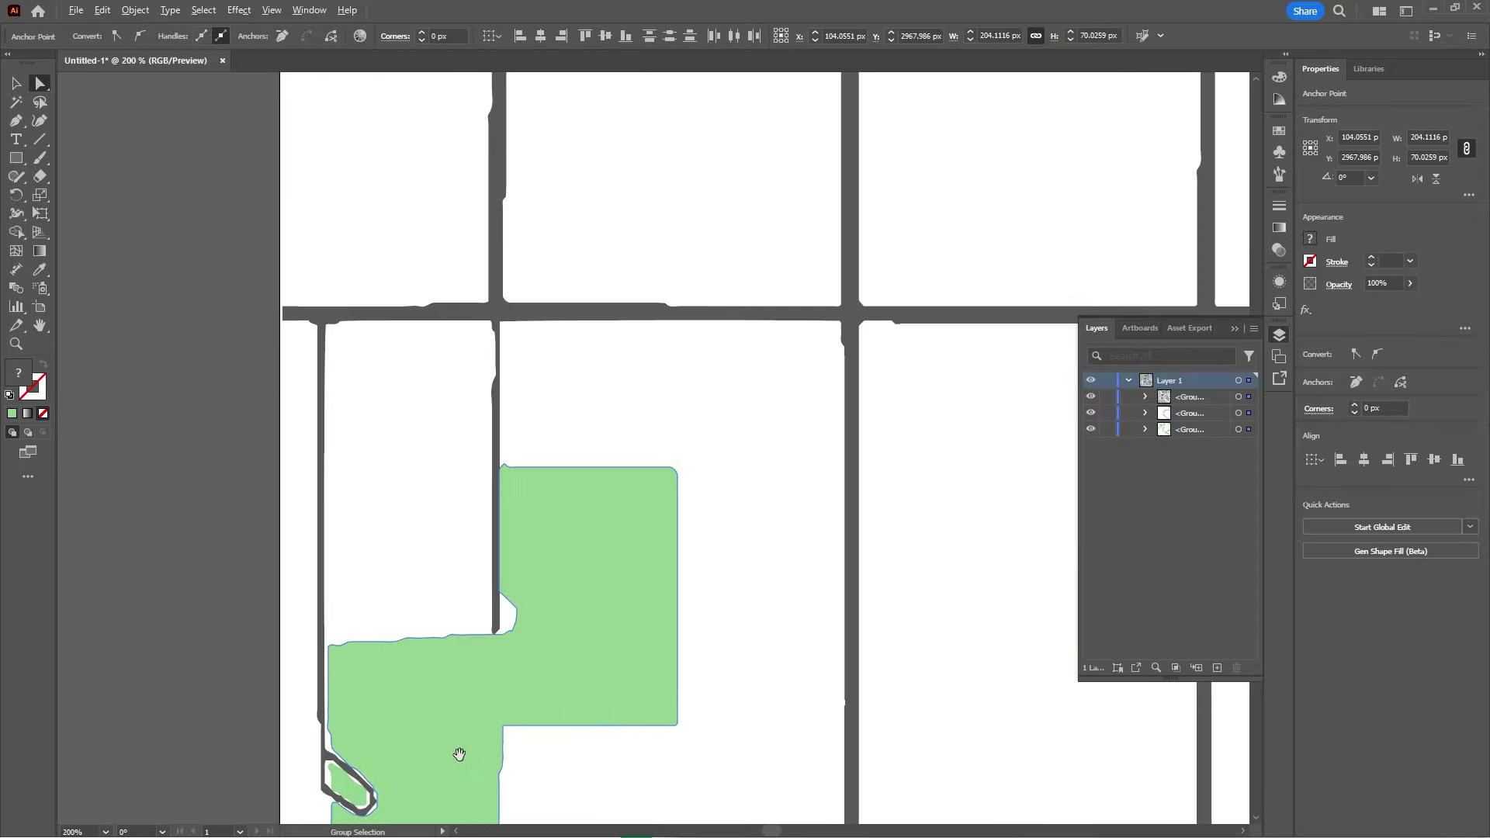
{"action": "left_click_drag", "start_coordinate": [460, 754], "coordinate": [546, 537]}
- Apply Object > Path > Smooth to the park group, settling around 59%
{"action": "left_click", "coordinate": [1249, 429]}
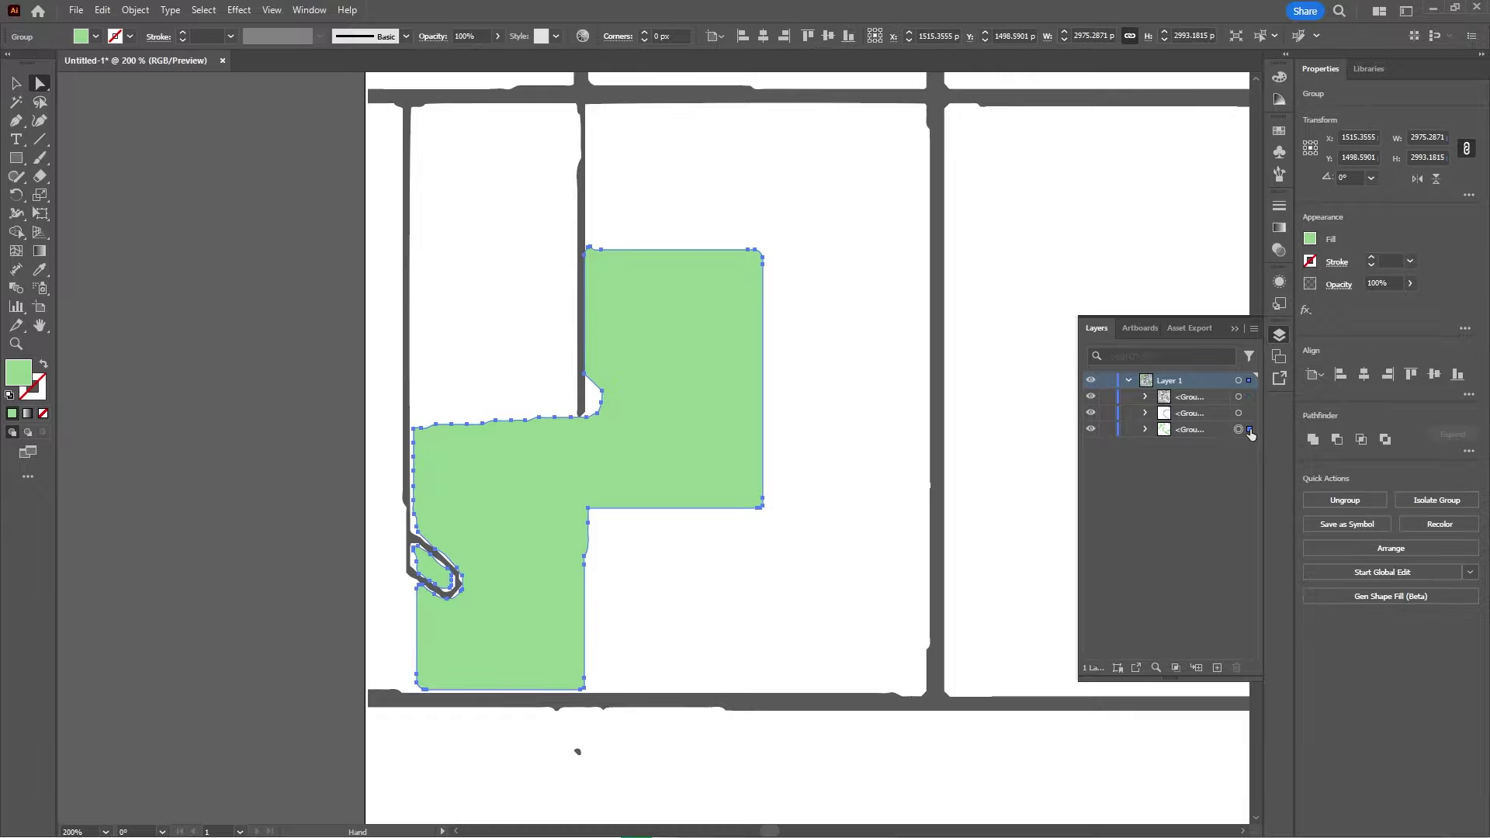
{"action": "left_click", "coordinate": [144, 11]}
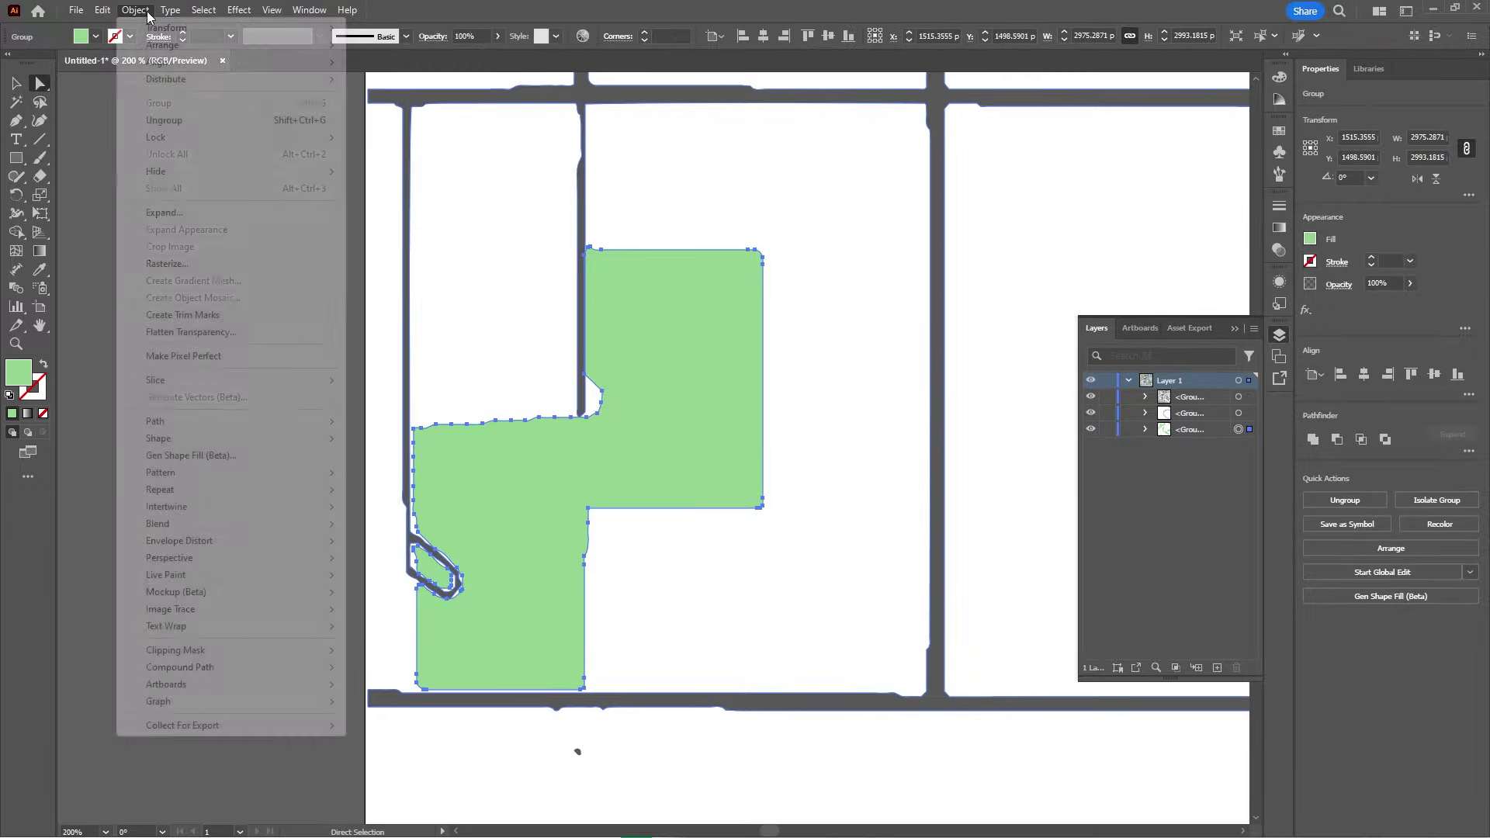
{"action": "mouse_move", "coordinate": [176, 423]}
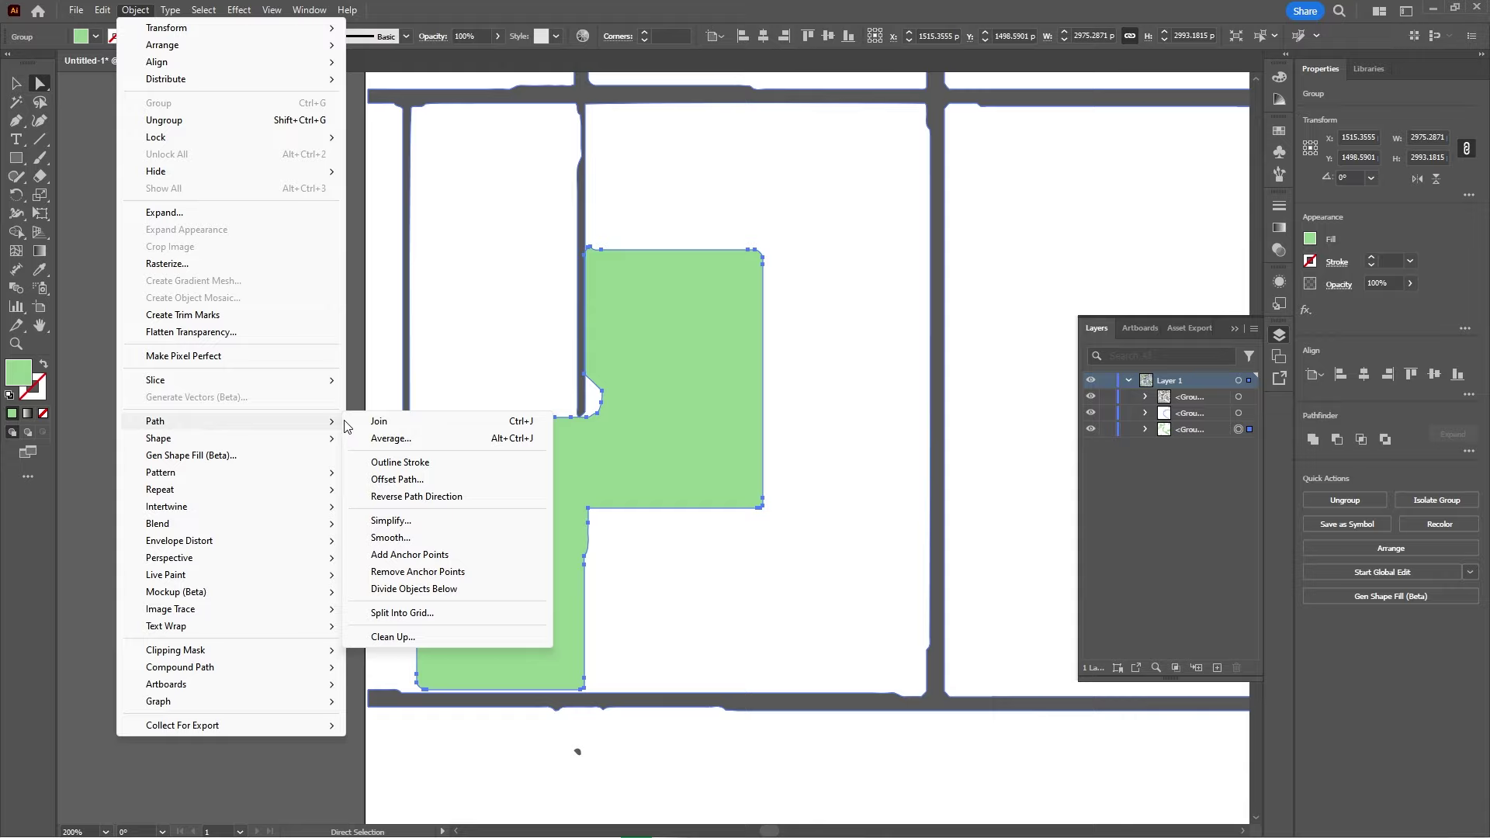
{"action": "left_click", "coordinate": [456, 541]}
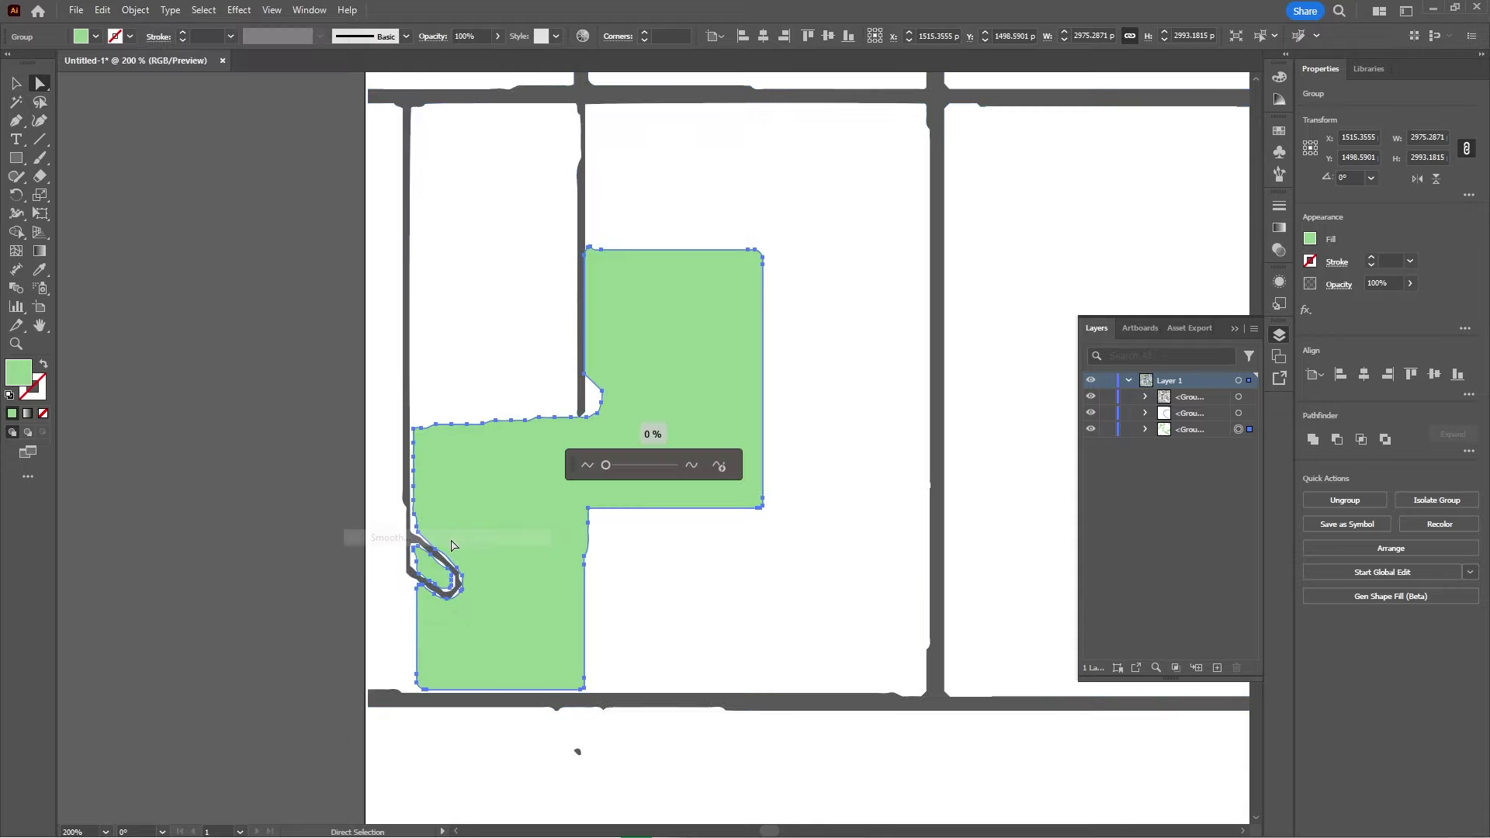
{"action": "left_click", "coordinate": [647, 465]}
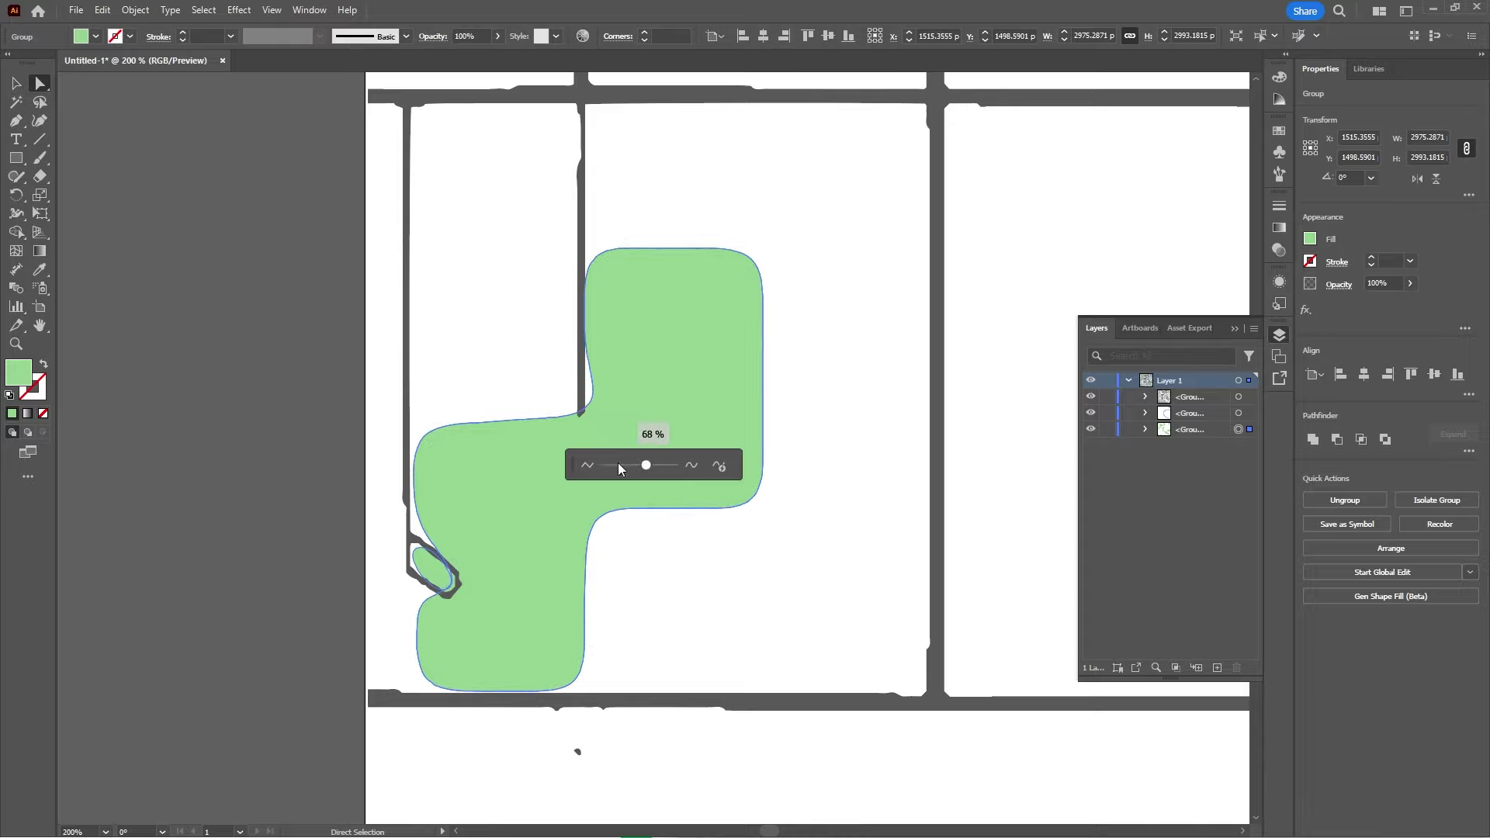
{"action": "left_click", "coordinate": [621, 466]}
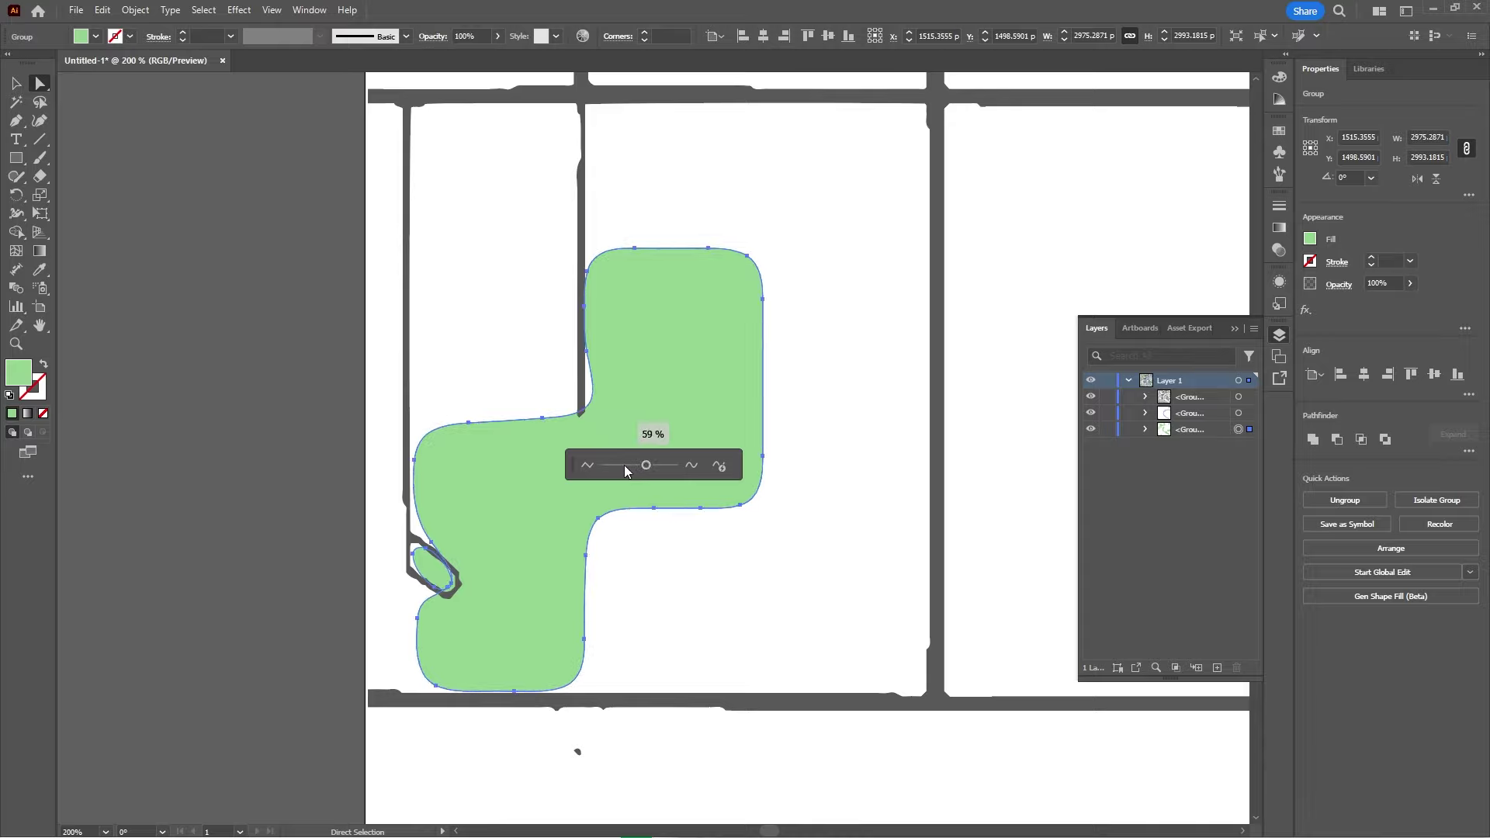
{"action": "left_click", "coordinate": [666, 466]}
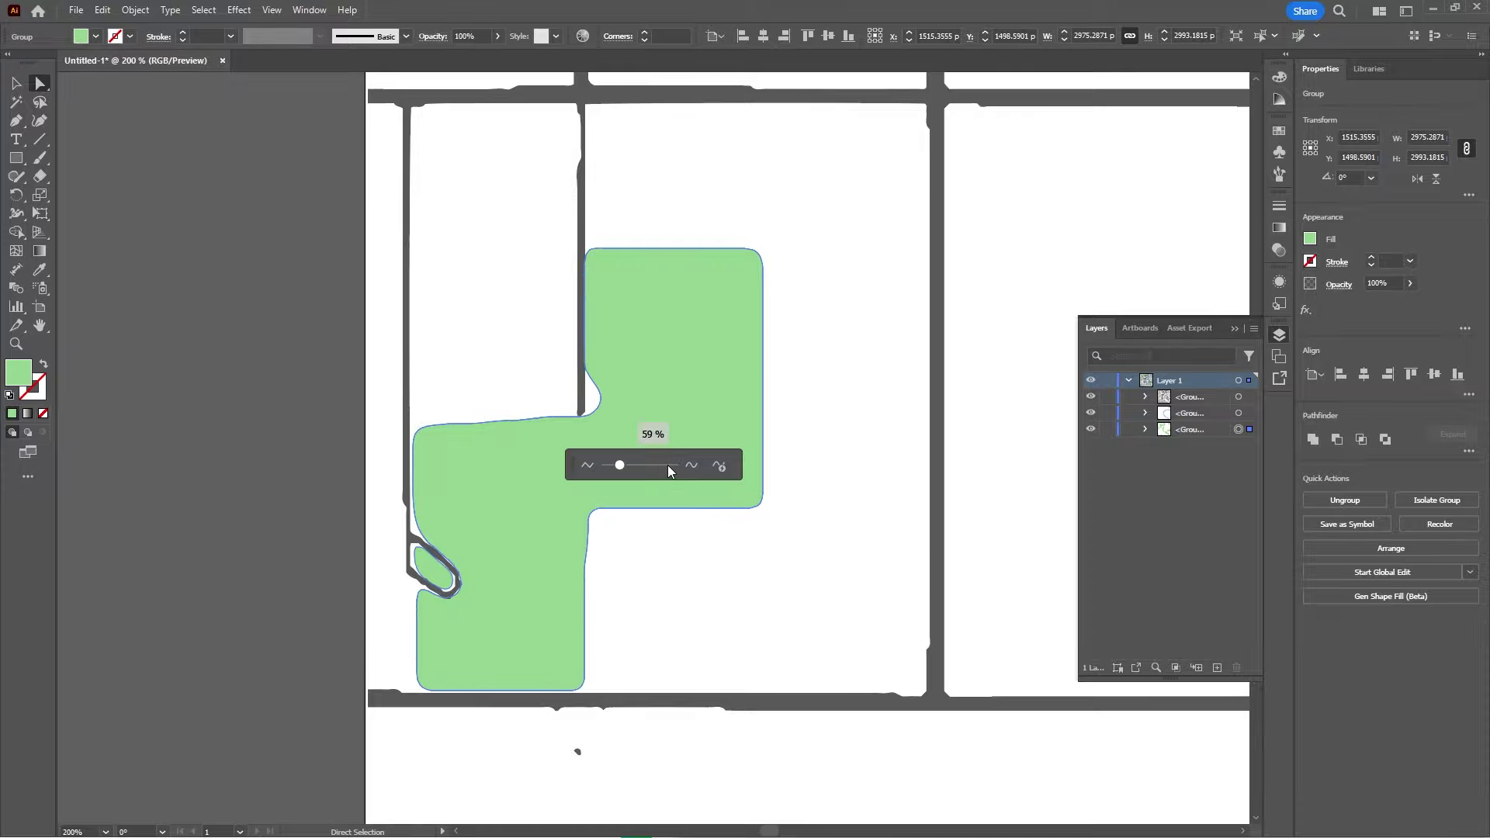
- Deselect, fit the whole map in view, and delete the stray top-right blue block
{"action": "key", "text": "ctrl+shift+a"}
{"action": "key", "text": "ctrl+0"}
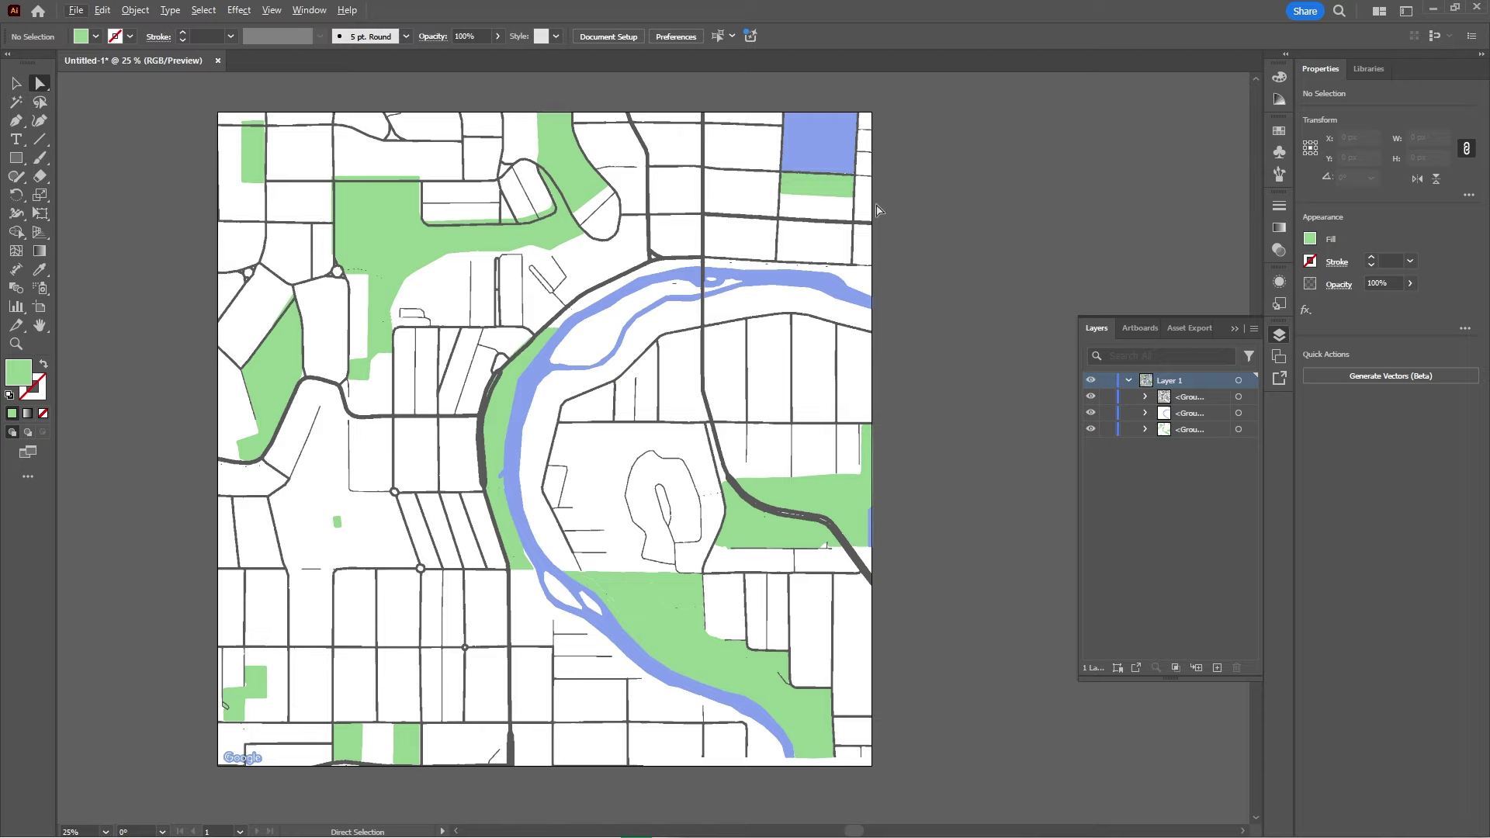
{"action": "left_click", "coordinate": [825, 146]}
{"action": "left_click", "coordinate": [825, 146]}
{"action": "key", "text": "Delete"}
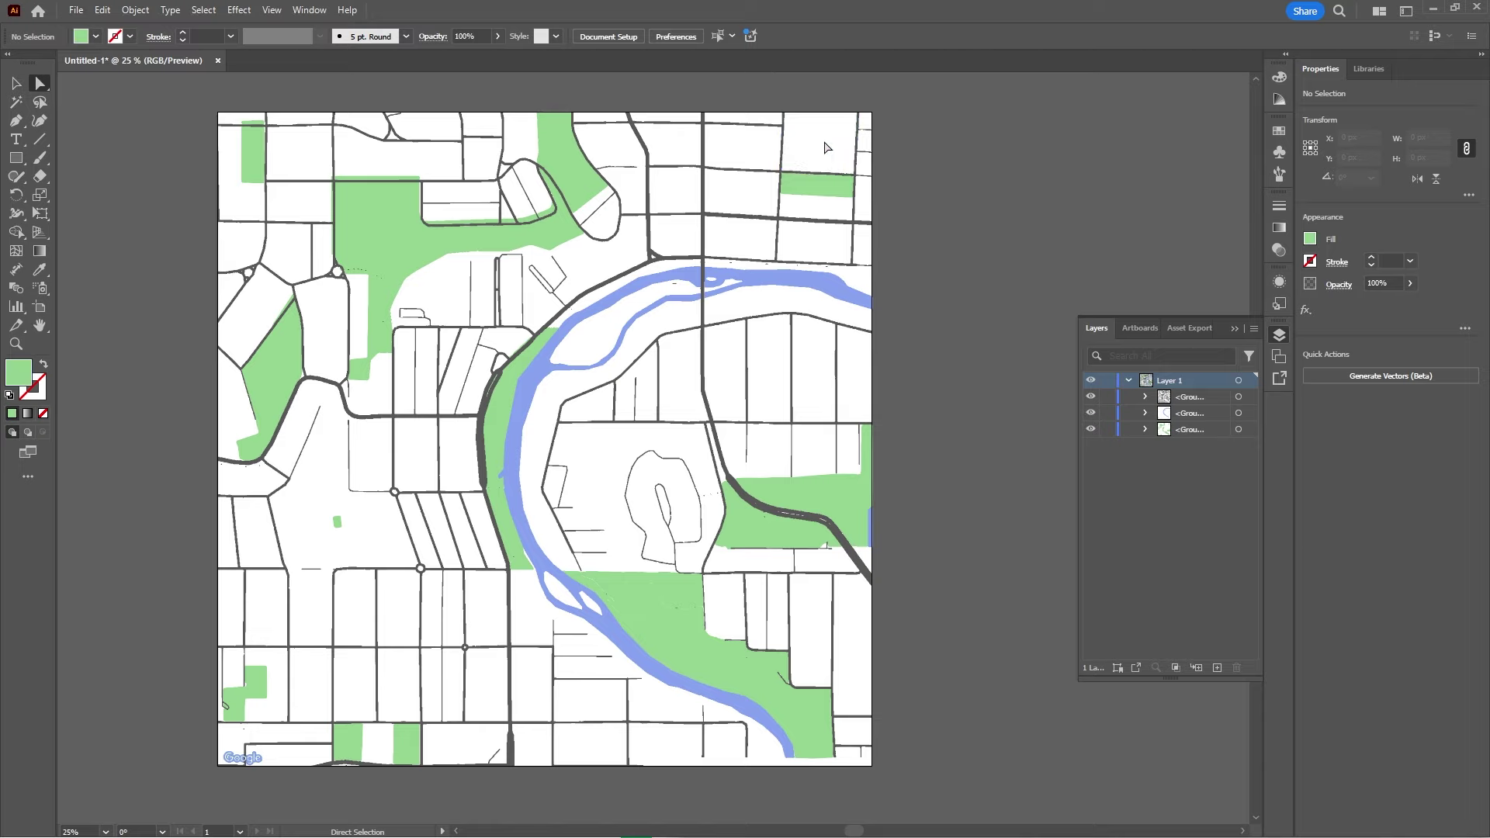